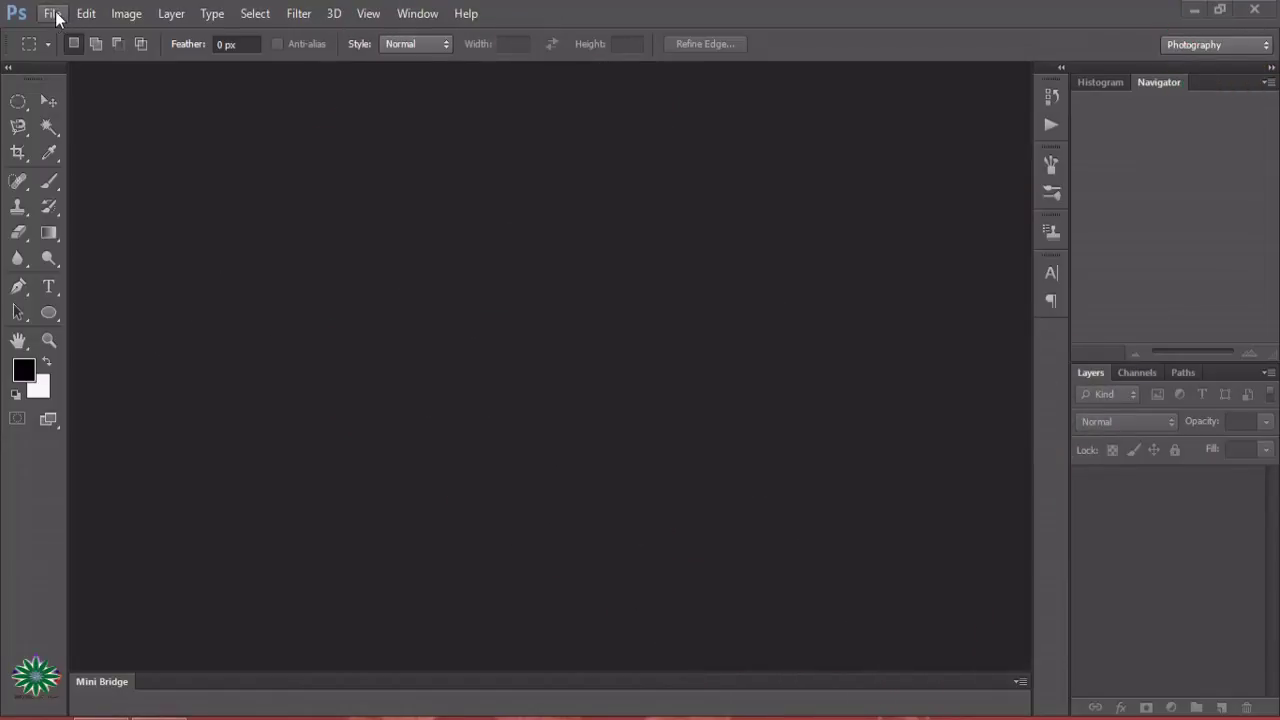
Step: Open the pink butterfly screenshot through File > Open
click(50, 13)
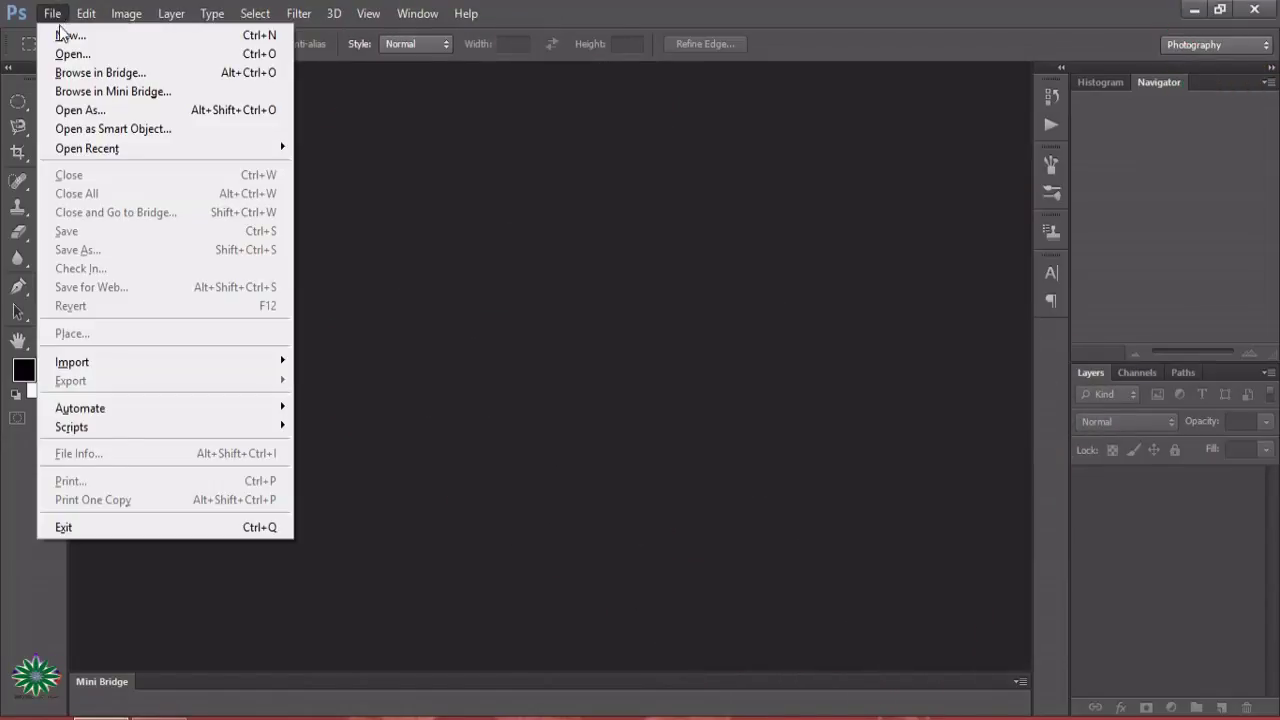
click(72, 55)
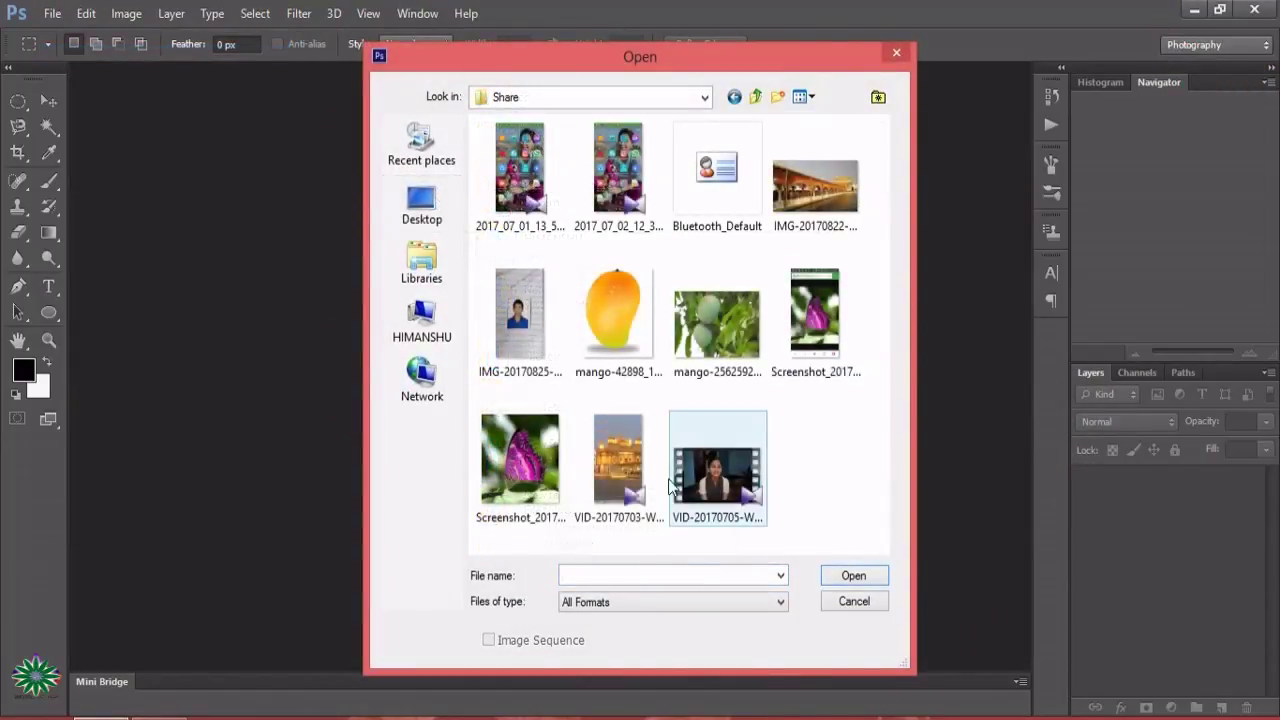
double_click(542, 460)
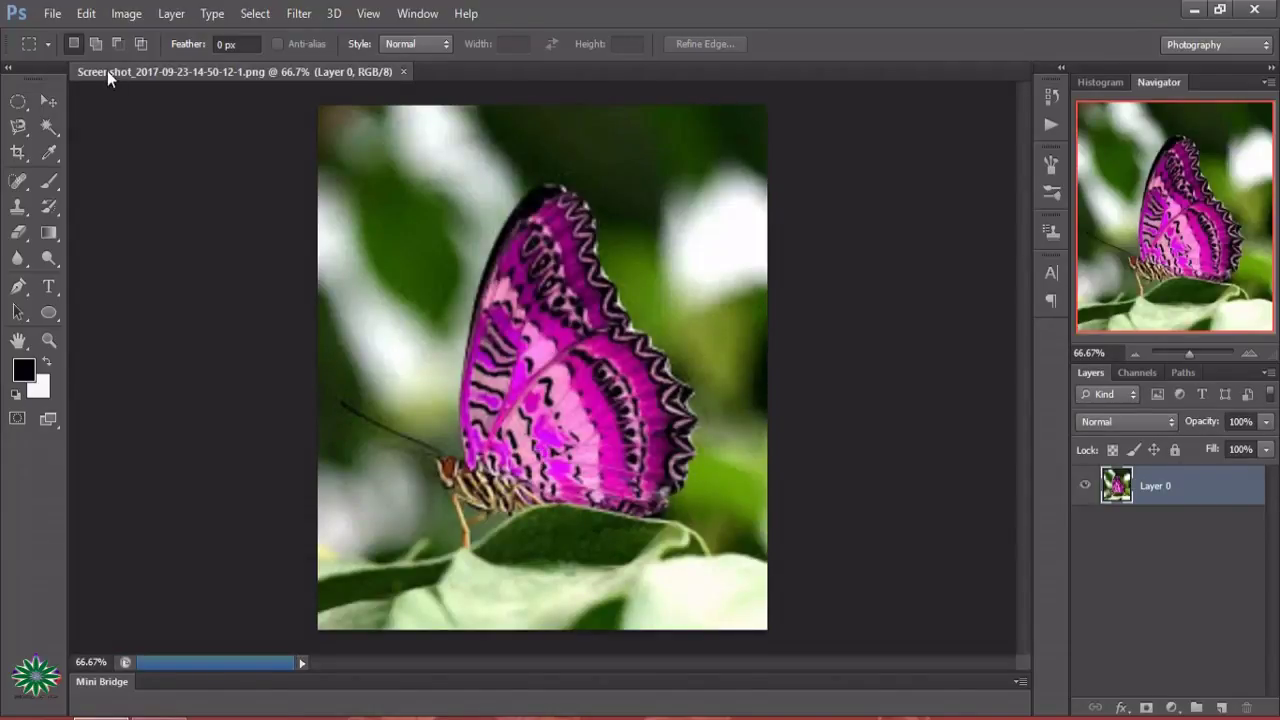
Step: Open the orange butterfly screenshot as a second document and pick the Pen tool
click(52, 13)
click(72, 55)
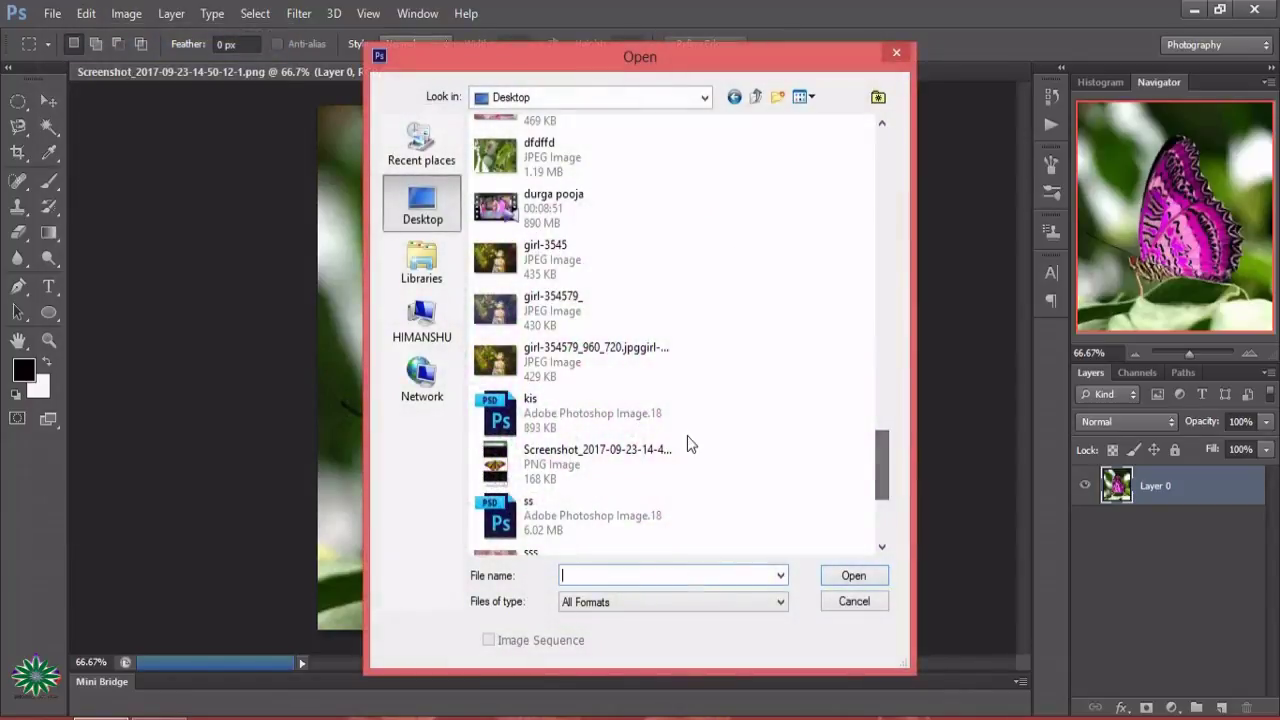
double_click(640, 454)
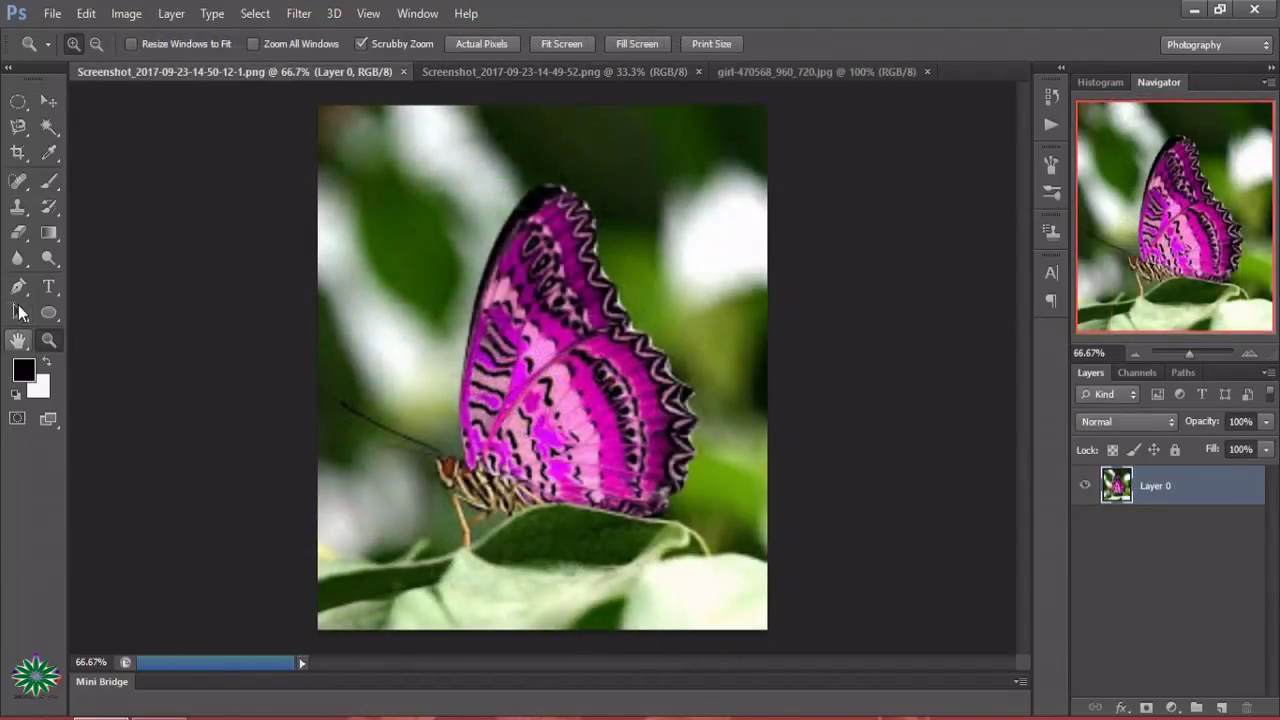
click(18, 286)
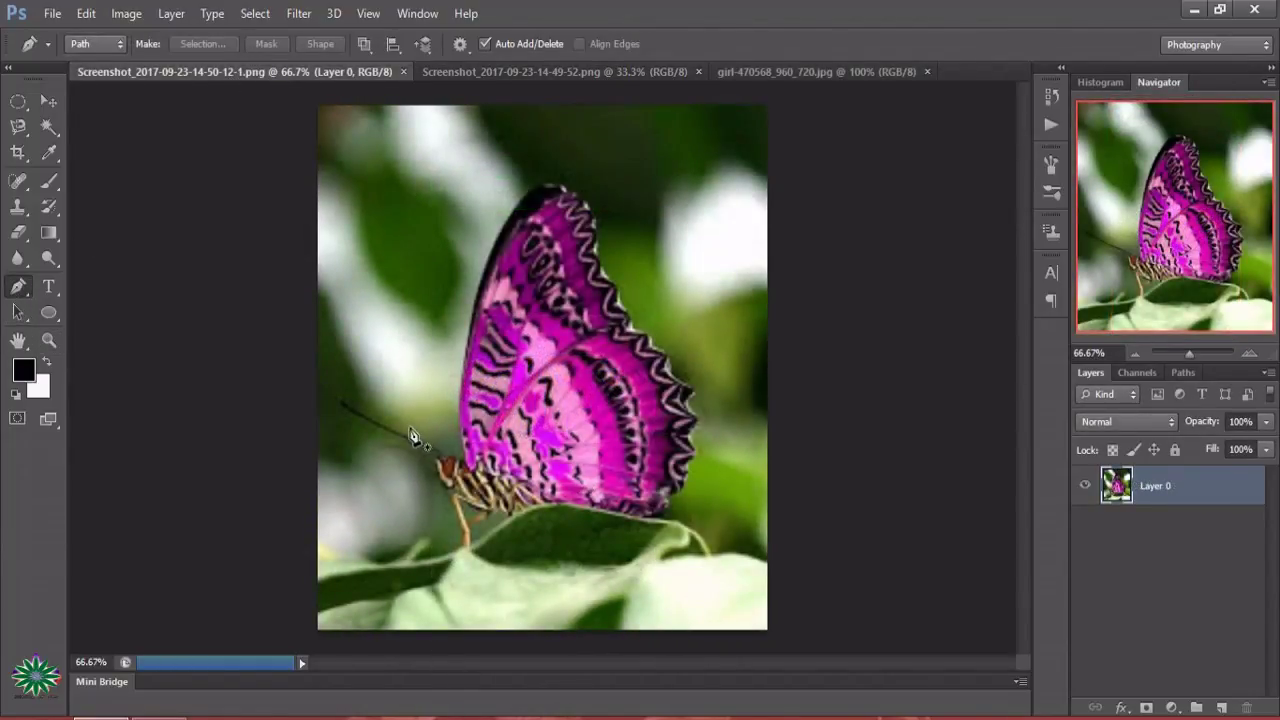
Step: Zoom the pink butterfly view to 100%
click(47, 340)
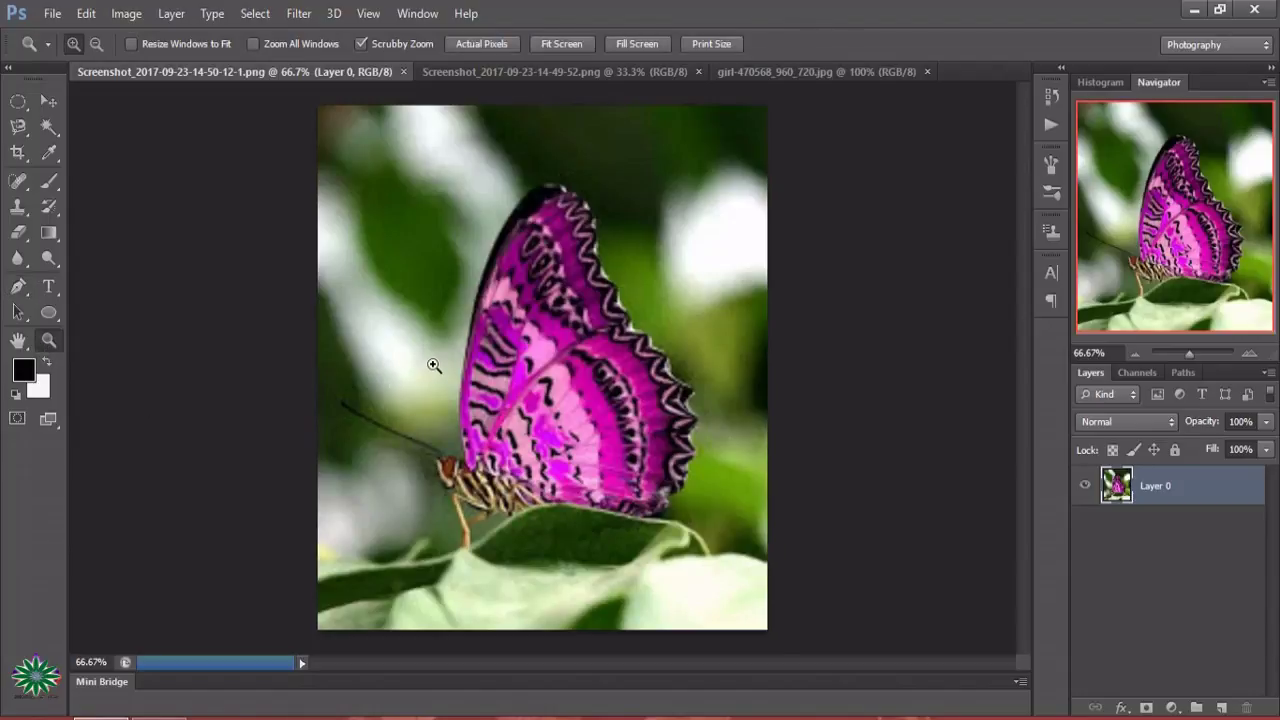
click(433, 365)
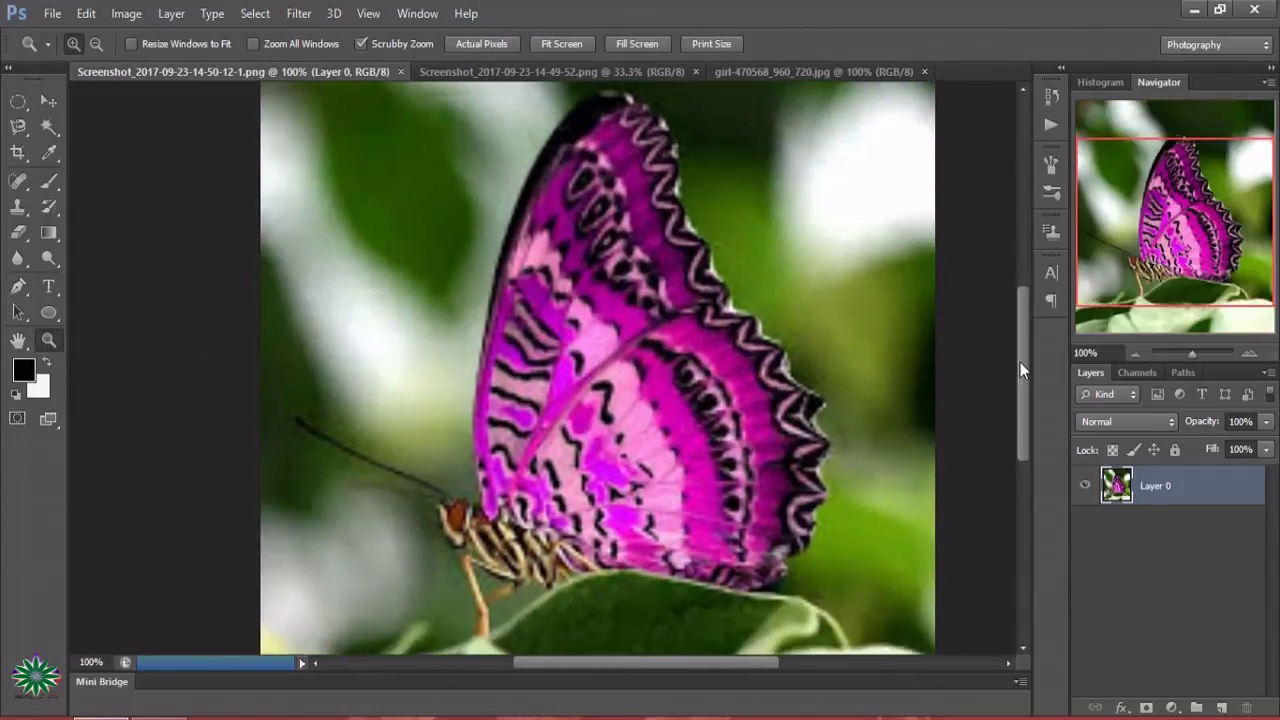
drag(1020, 362, 1020, 393)
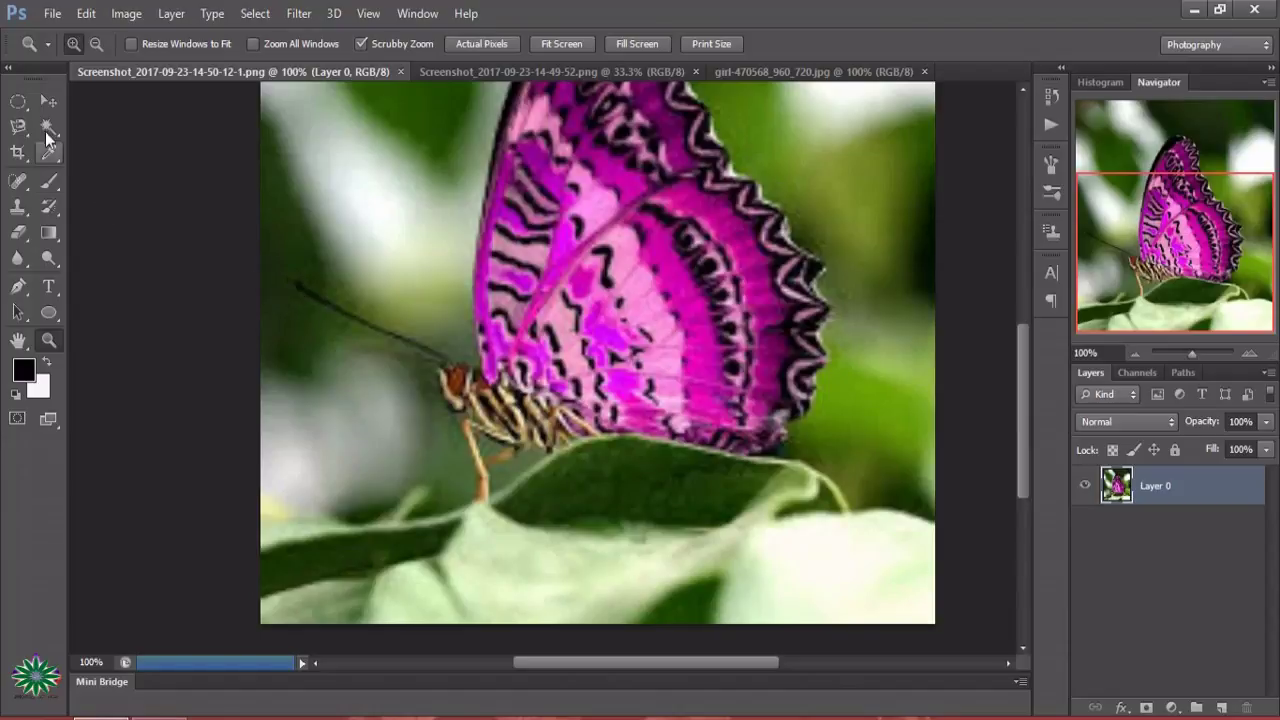
Step: Start the Pen path at the antenna tip and trace down past the head to the body
click(18, 287)
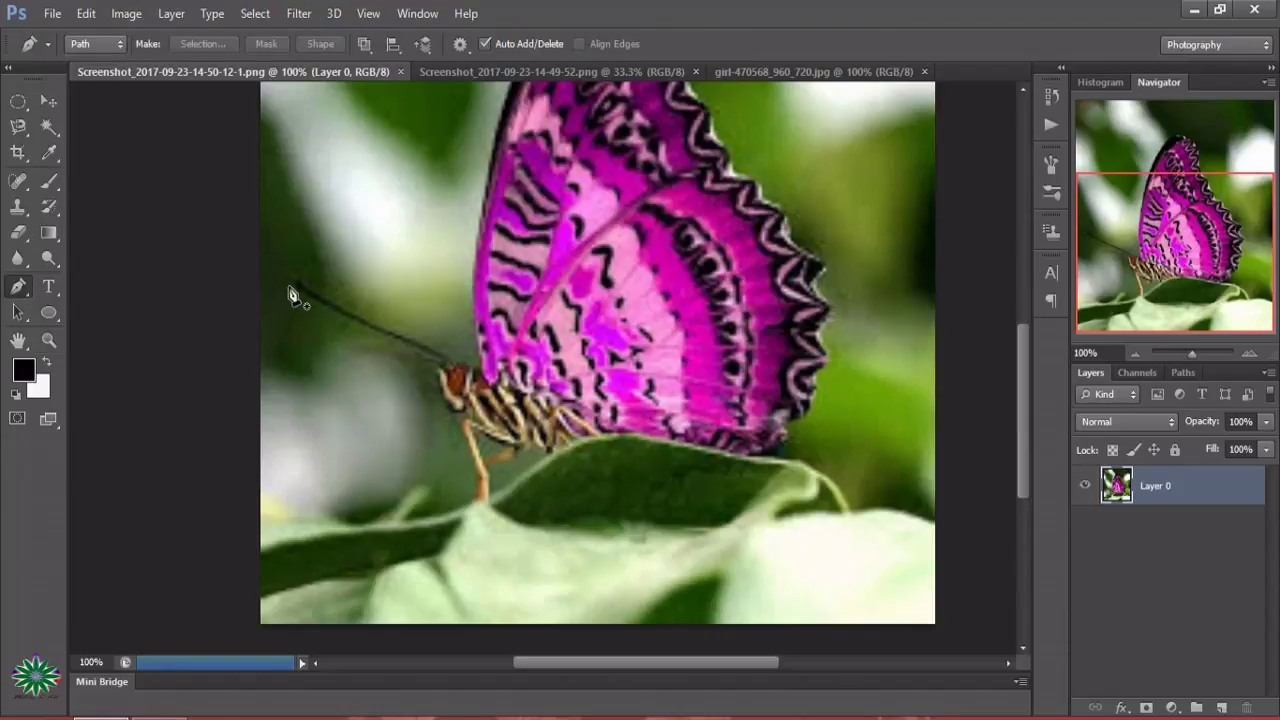
click(289, 288)
click(315, 299)
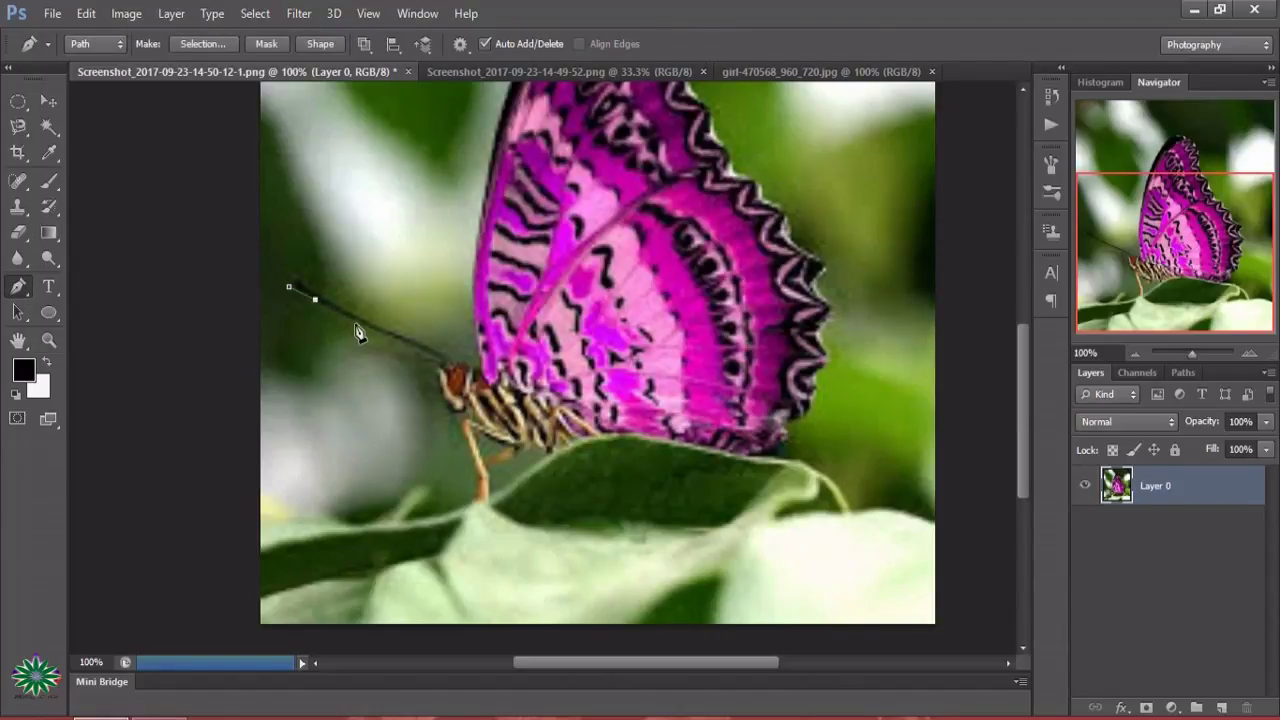
click(355, 324)
click(408, 348)
click(438, 362)
click(438, 381)
click(442, 400)
click(459, 414)
Step: Trace the leg, the underside above the leaf and the wing's lower edge
click(472, 460)
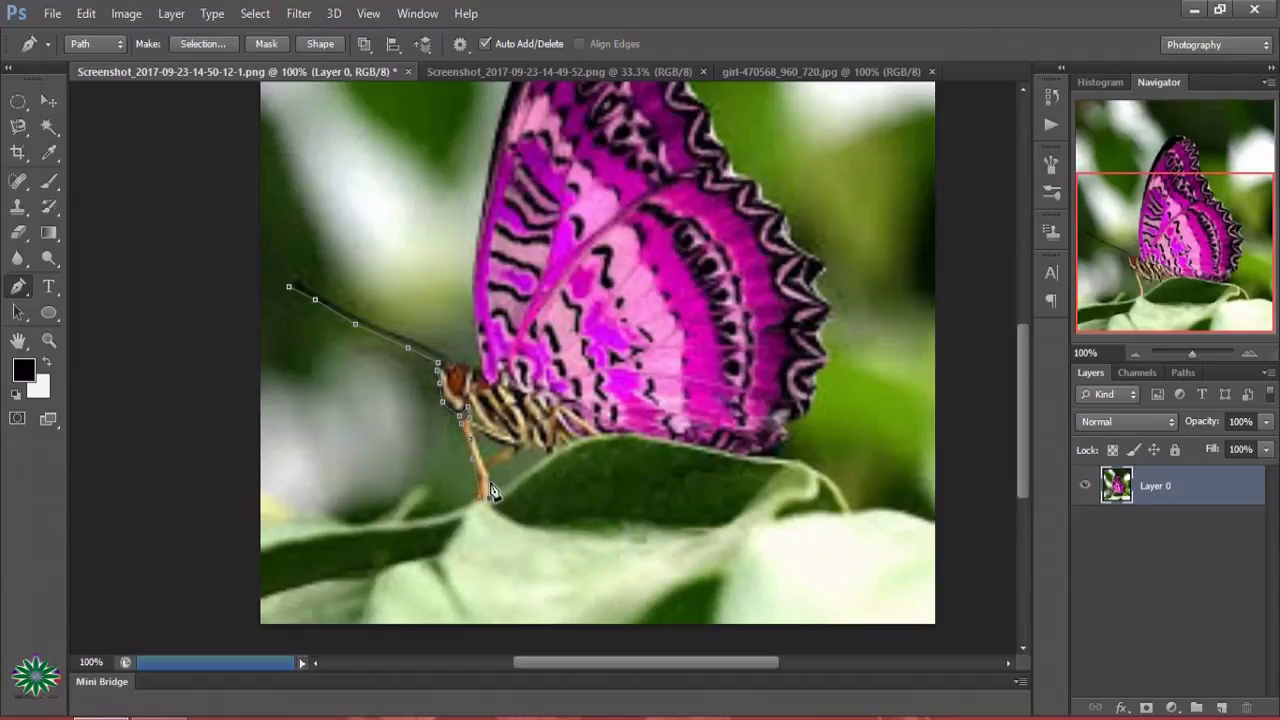
click(493, 466)
click(514, 459)
click(531, 453)
click(548, 449)
click(564, 446)
click(595, 437)
click(625, 436)
click(670, 440)
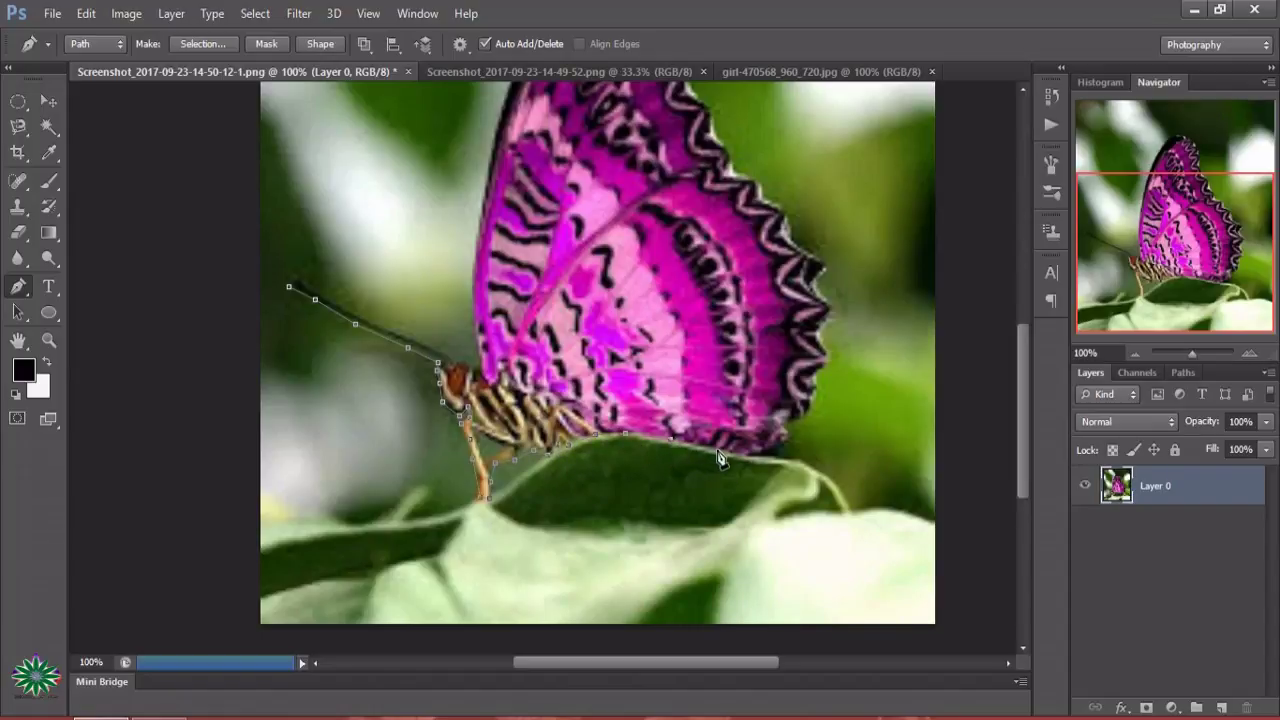
click(769, 454)
Step: Trace up the wing's scalloped outer edge toward its top
click(790, 434)
click(809, 412)
click(819, 328)
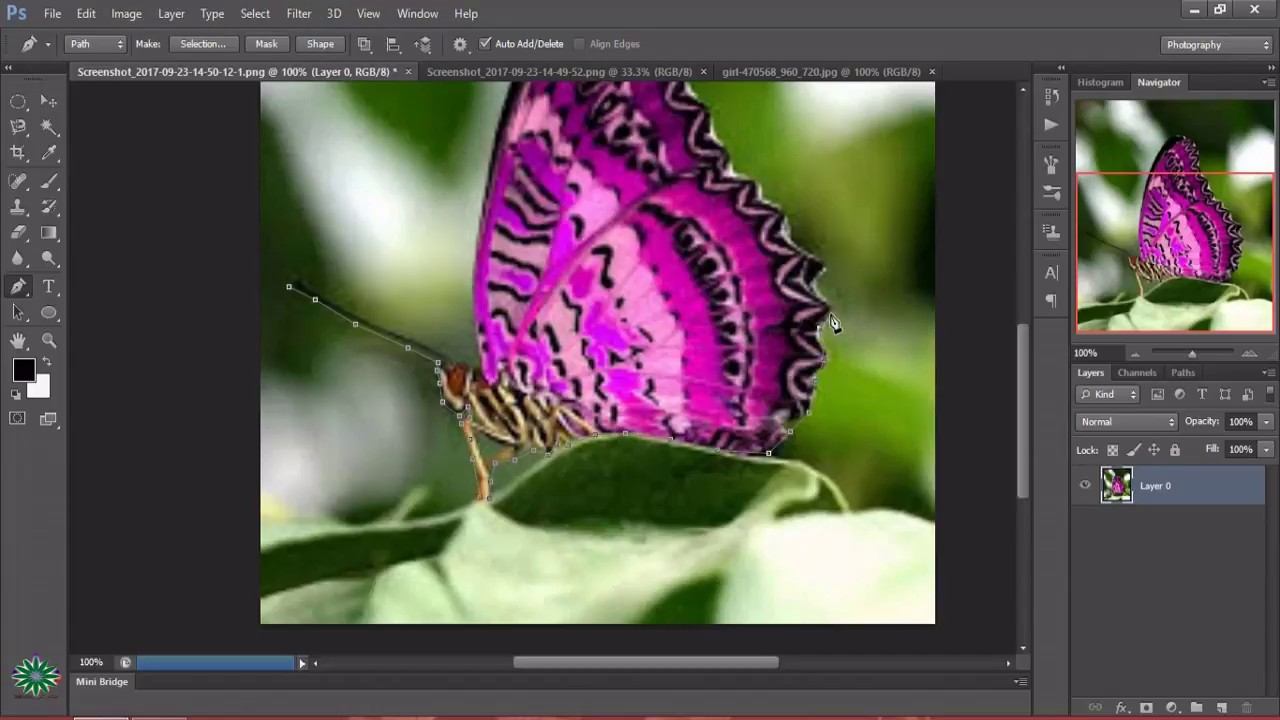
click(833, 308)
click(822, 265)
click(786, 234)
click(783, 210)
click(757, 190)
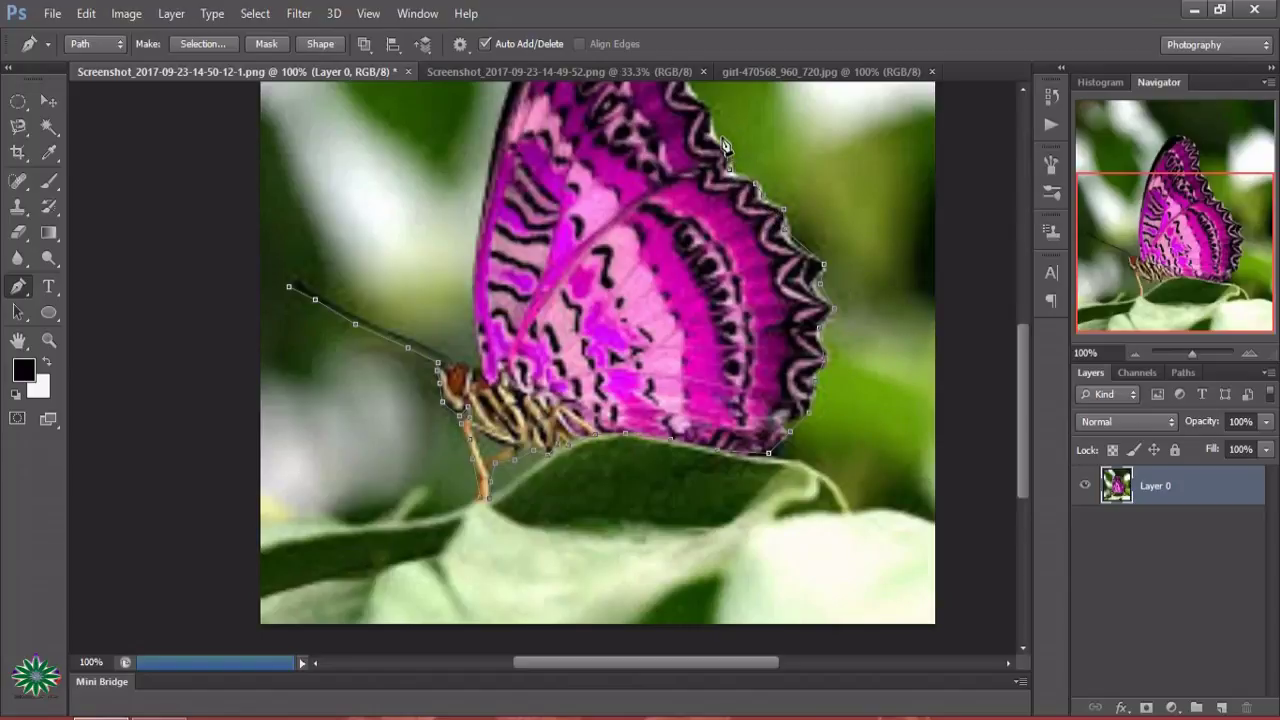
click(712, 106)
Step: Trace the upper wing edge and around the wing tip
drag(1023, 396, 1032, 348)
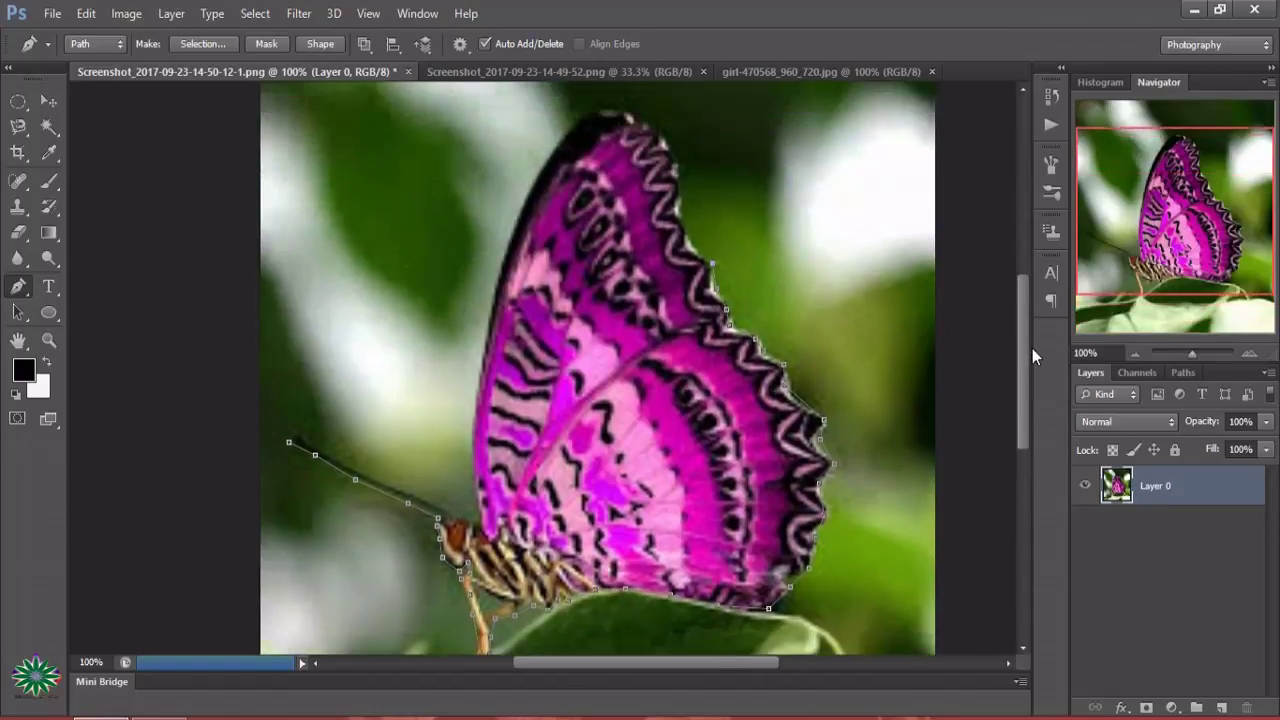
click(682, 226)
click(681, 173)
click(669, 146)
click(640, 121)
click(611, 111)
click(579, 118)
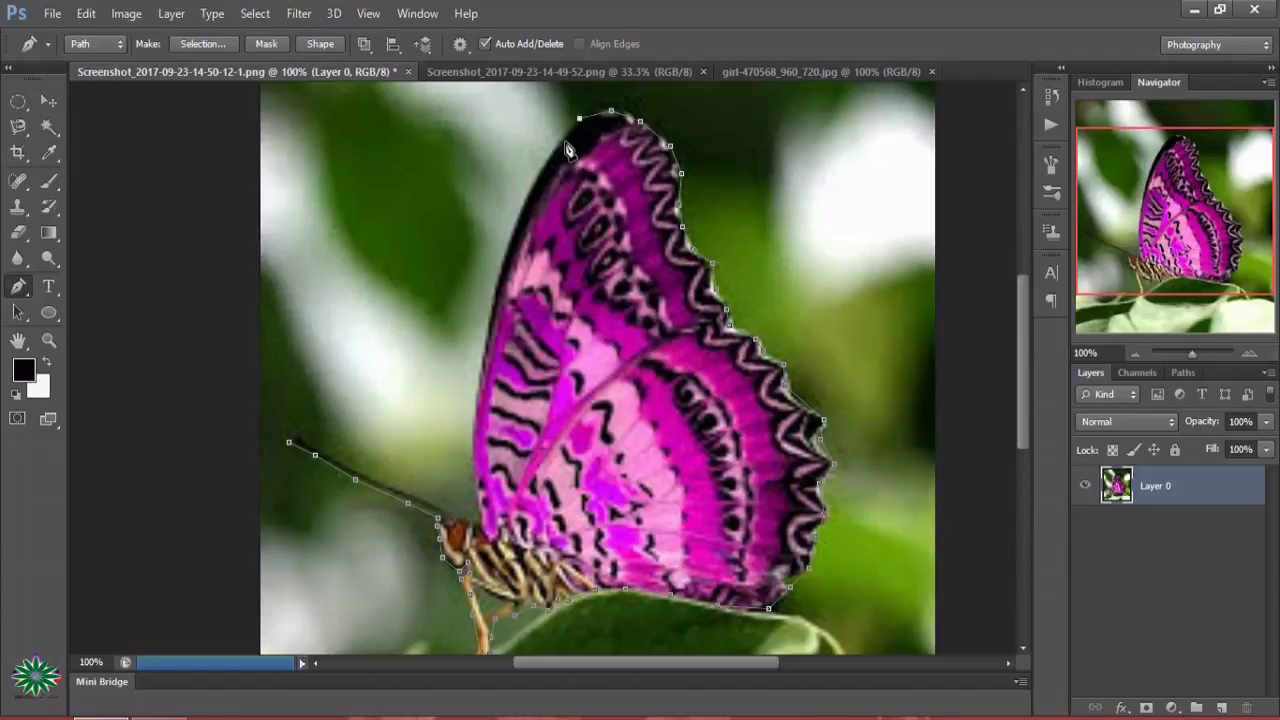
Step: Trace down the wing's left edge and close the path at the antenna tip
click(562, 146)
click(536, 176)
click(489, 321)
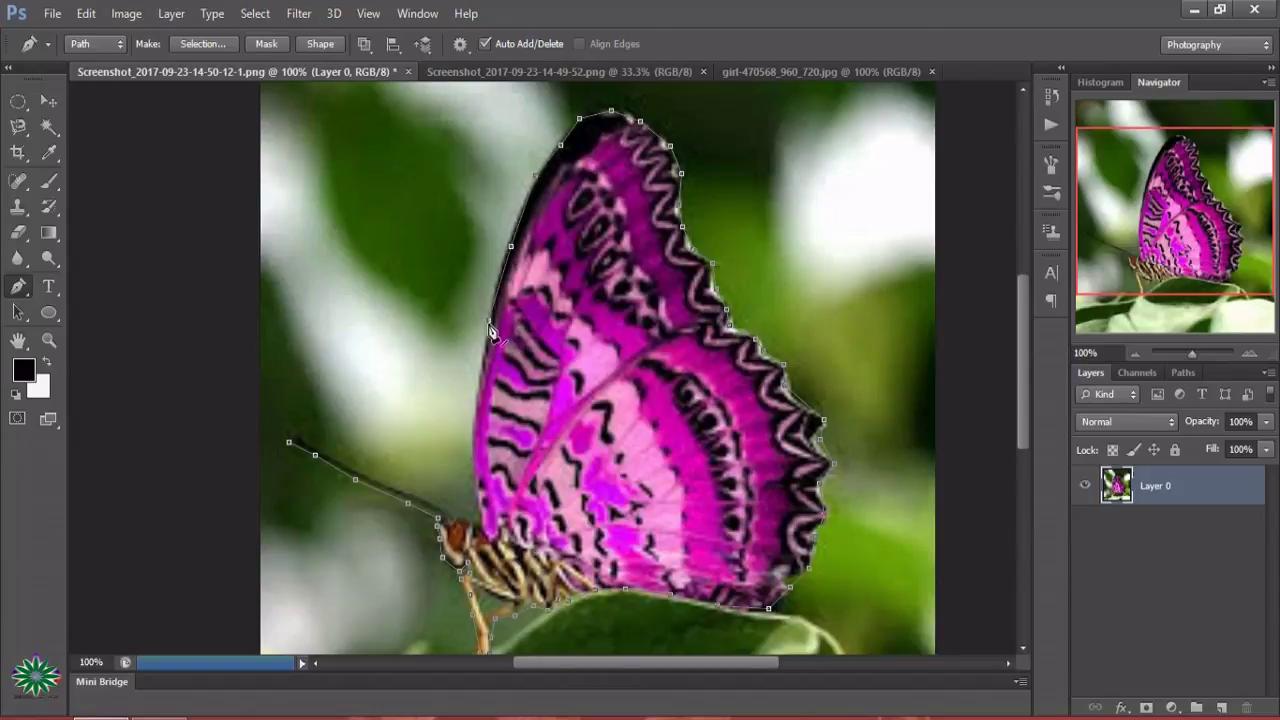
click(474, 436)
click(344, 466)
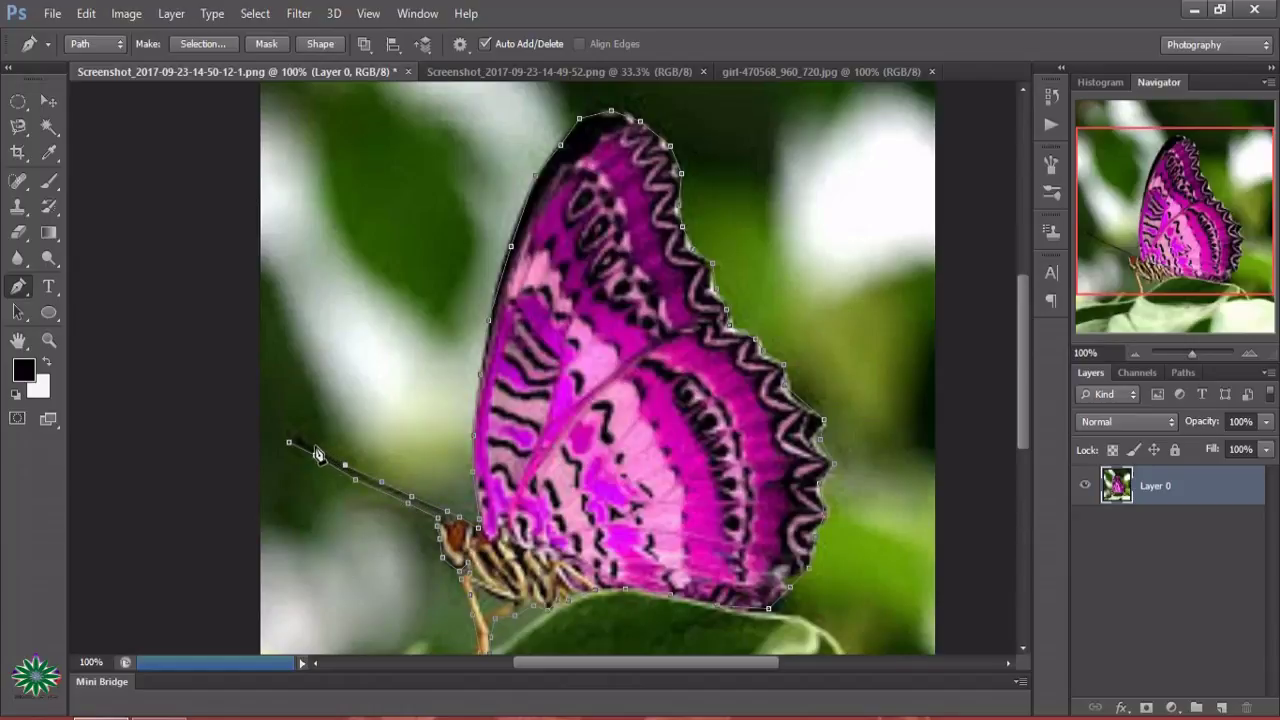
click(289, 442)
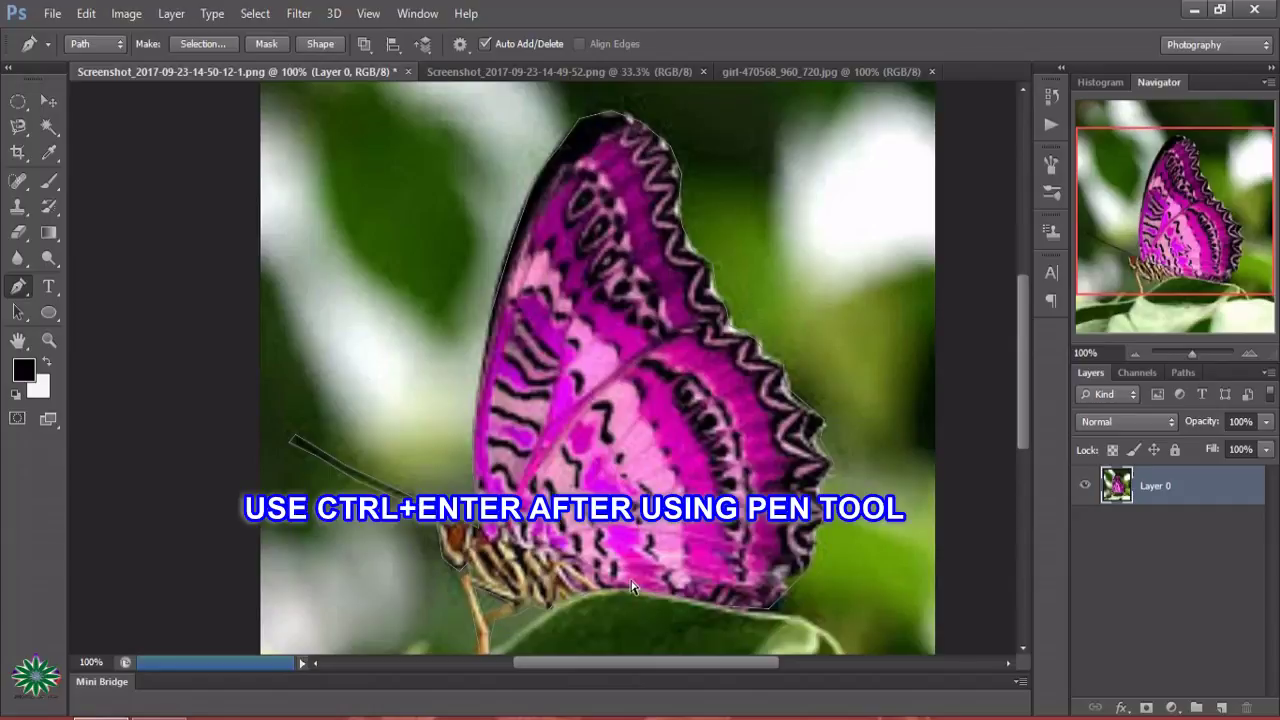
Step: Load the pink butterfly path as a selection, then show the orange butterfly zoomed to 200%
key(ctrl+Return)
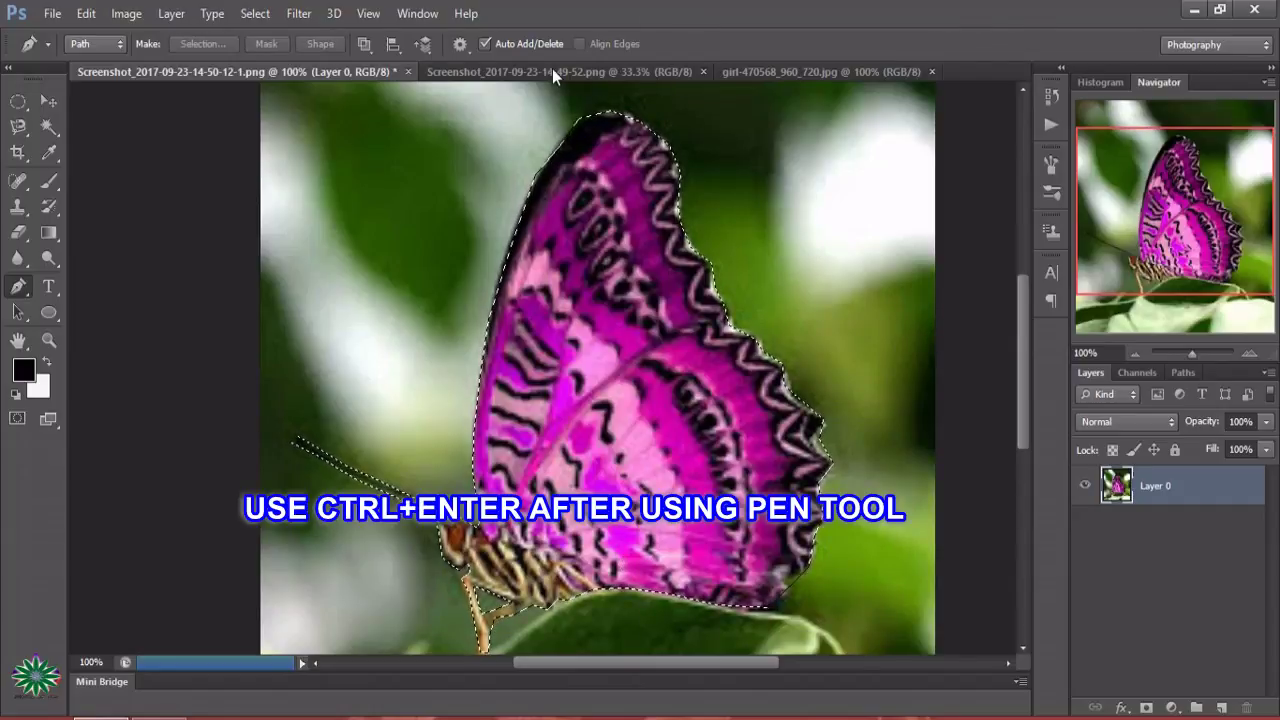
click(553, 71)
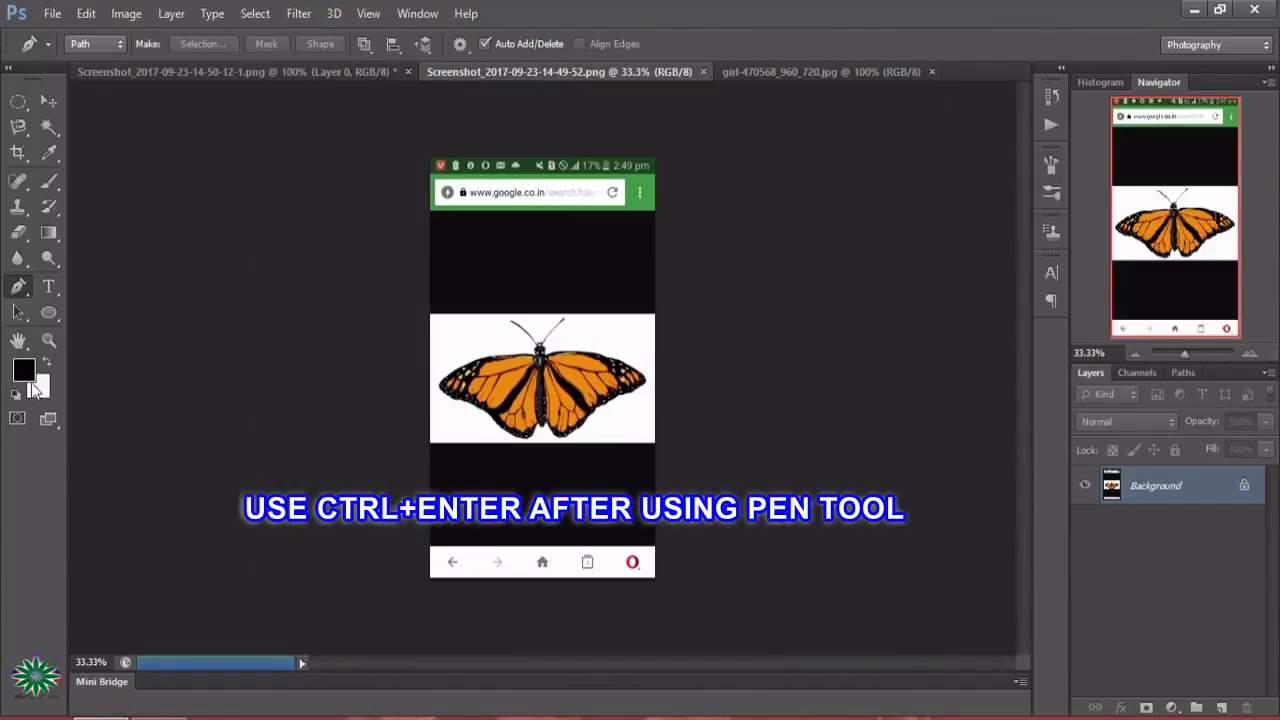
click(48, 340)
click(581, 357)
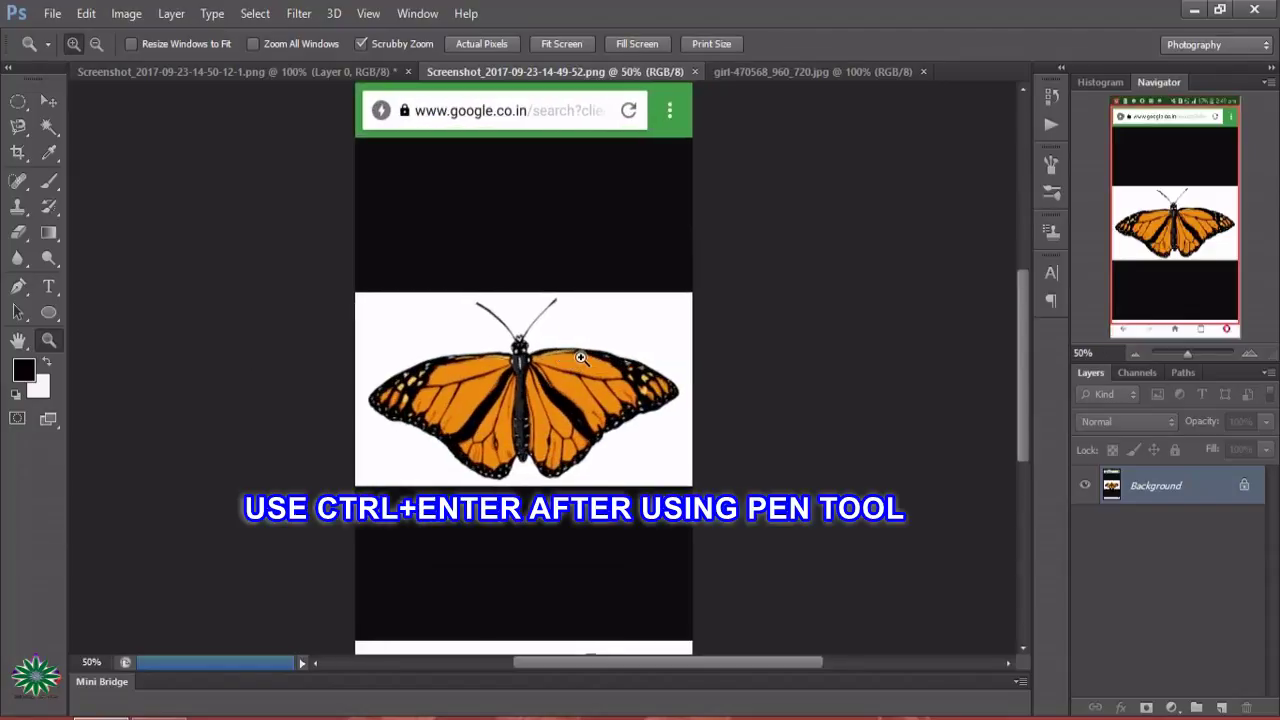
click(581, 357)
click(581, 357)
click(581, 357)
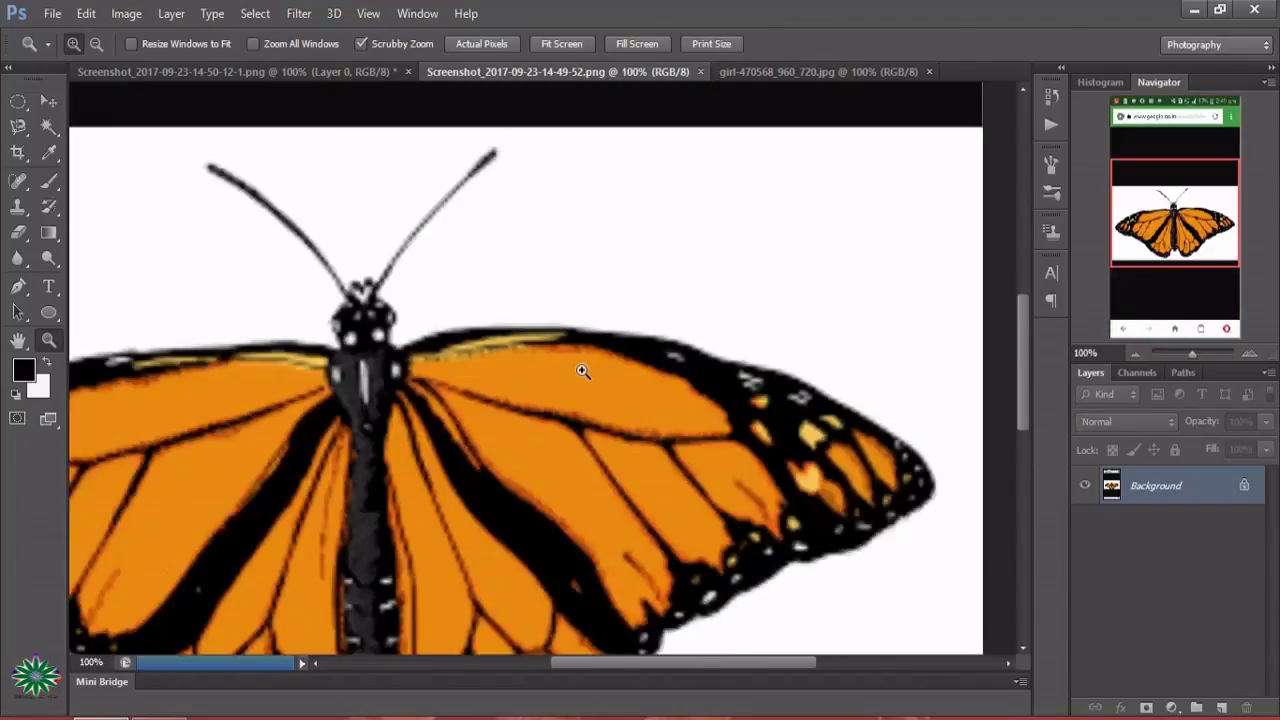
drag(641, 668, 577, 668)
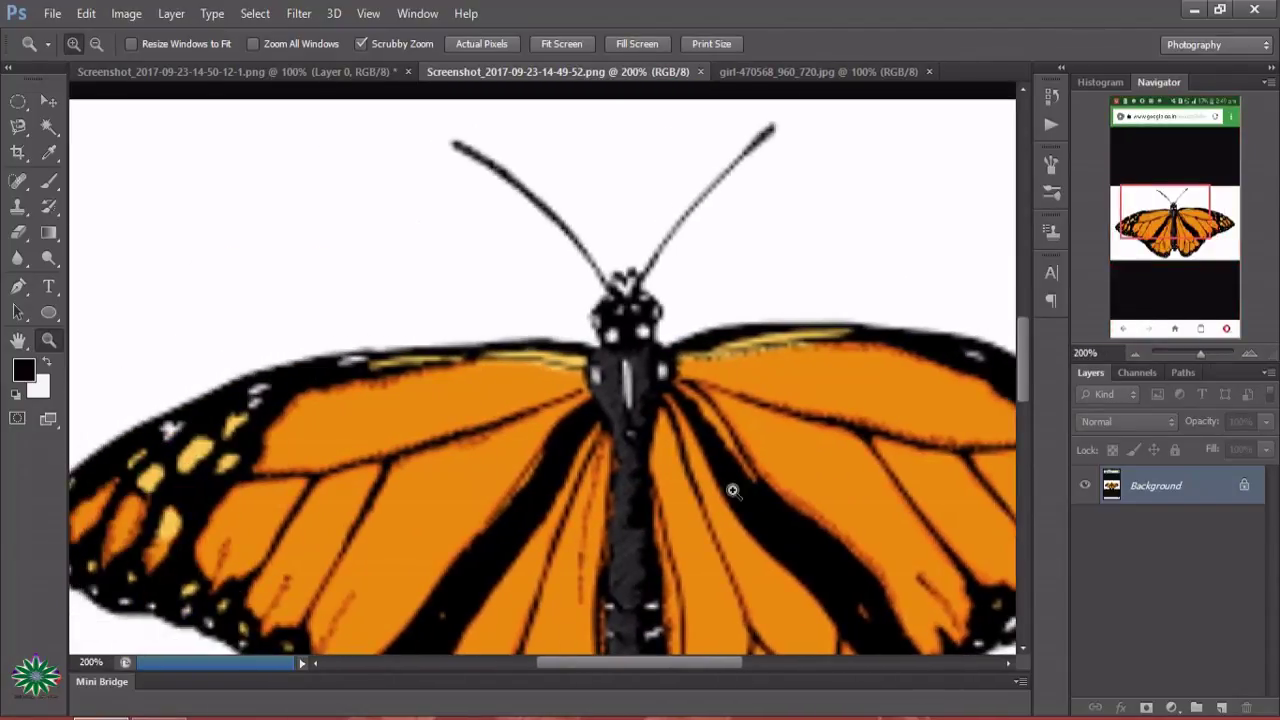
scroll(732, 495, down, 5)
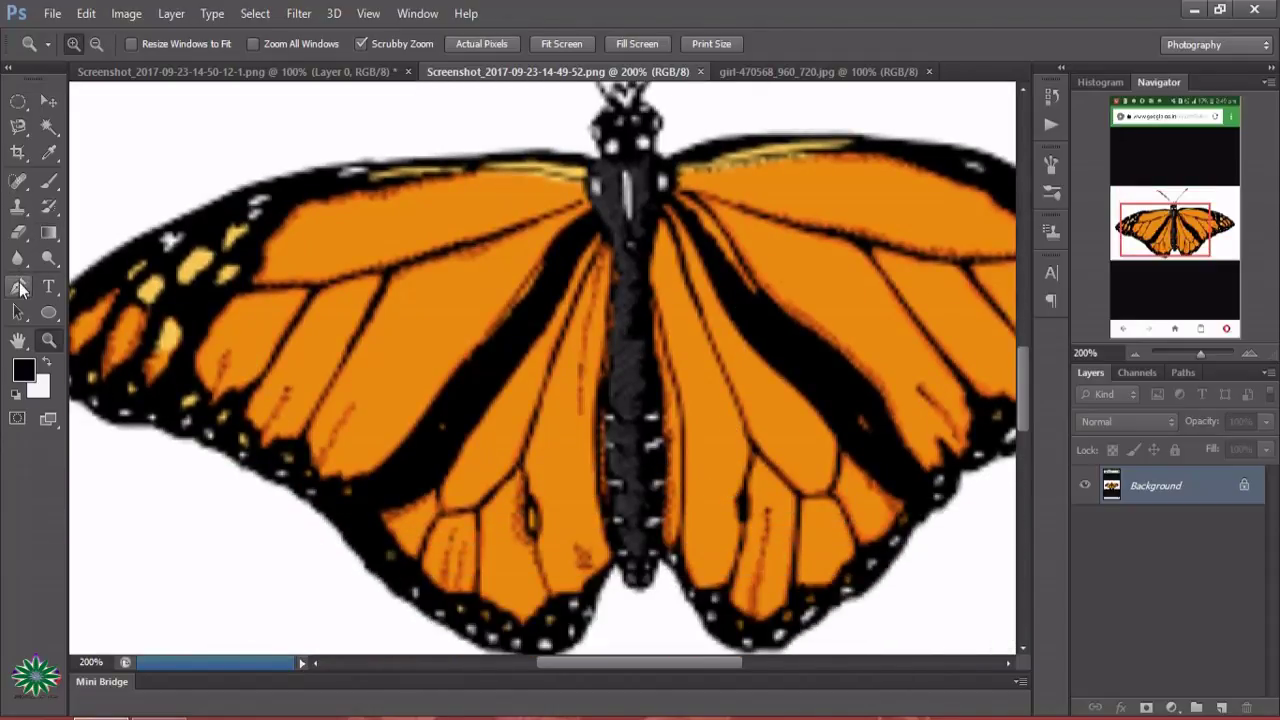
Step: Start a Pen path on the left wing and trace the lower wing edges toward the body
click(19, 287)
click(158, 428)
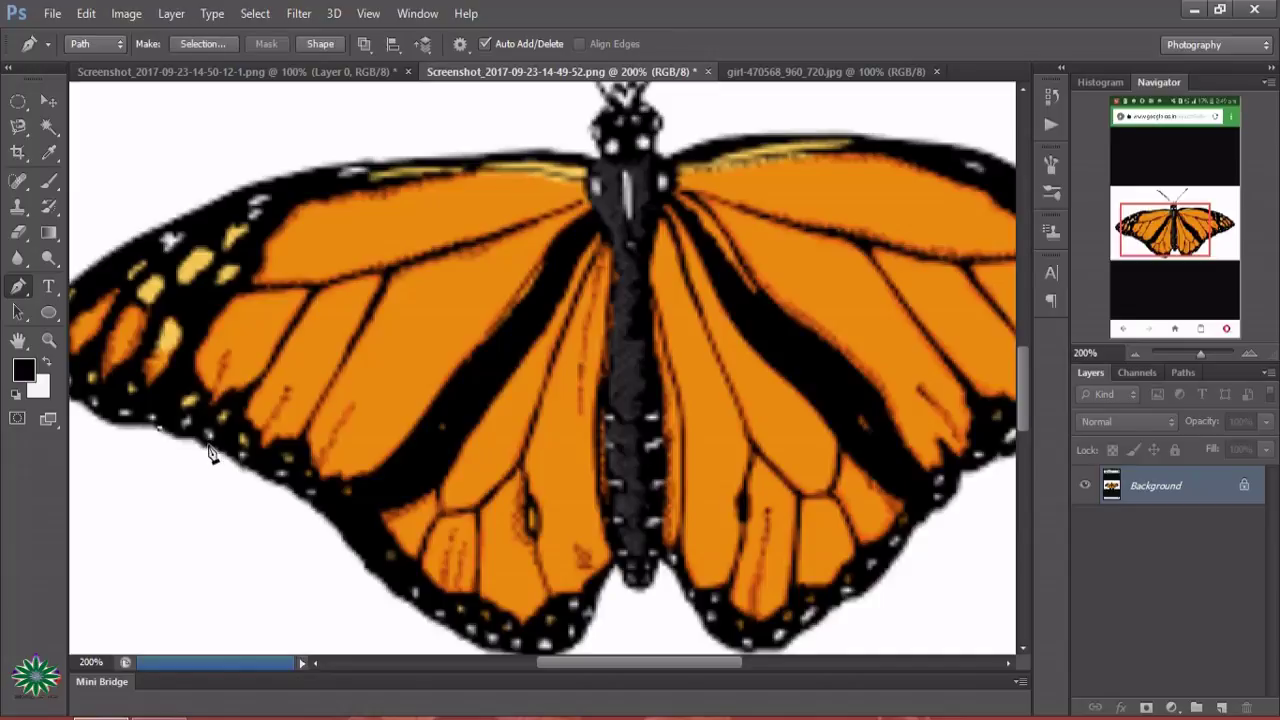
click(208, 445)
click(238, 462)
click(276, 483)
click(308, 505)
click(344, 538)
click(385, 582)
click(432, 614)
click(462, 636)
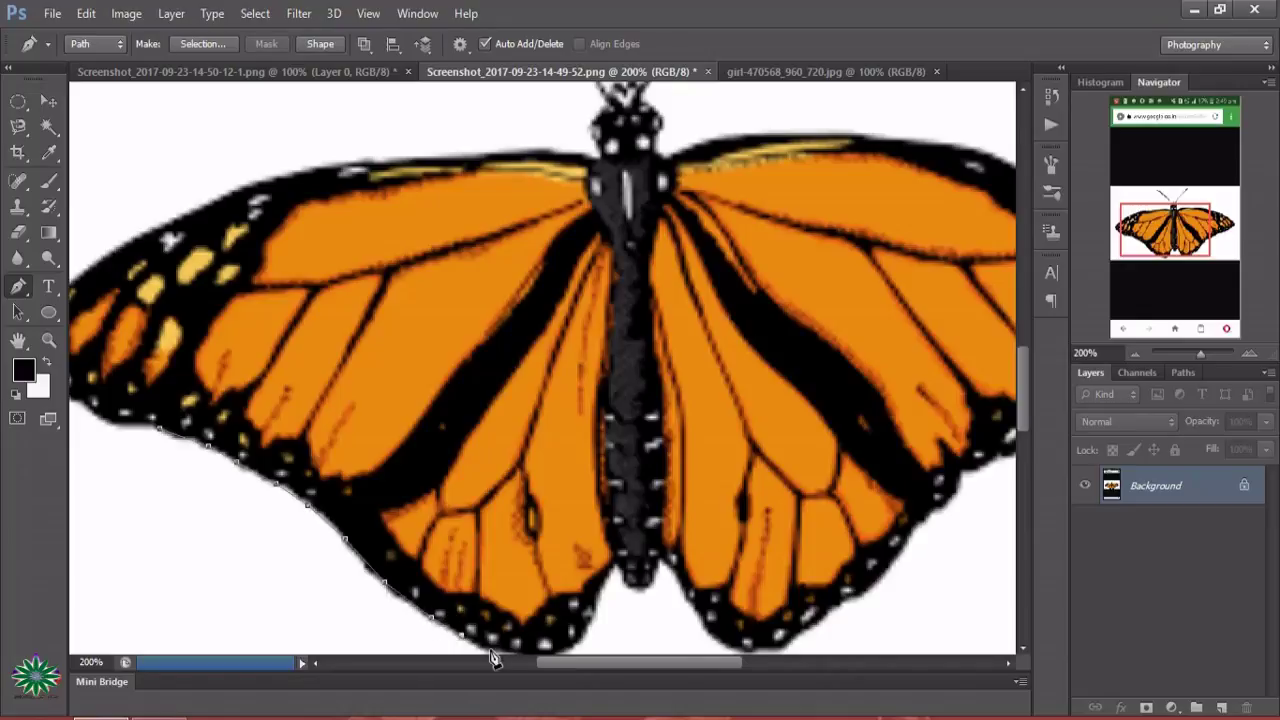
click(551, 649)
click(614, 567)
Step: Trace the right lower wing edge out toward the right wing tip
click(750, 648)
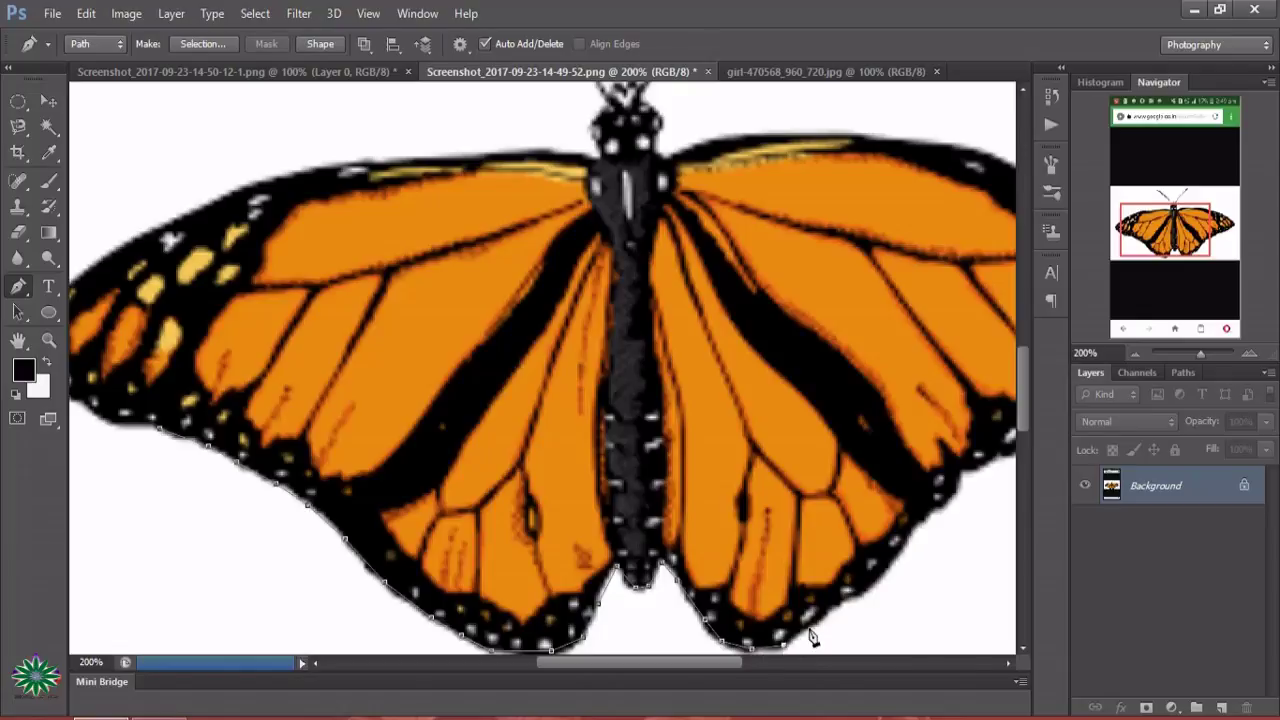
click(810, 629)
drag(668, 659, 716, 661)
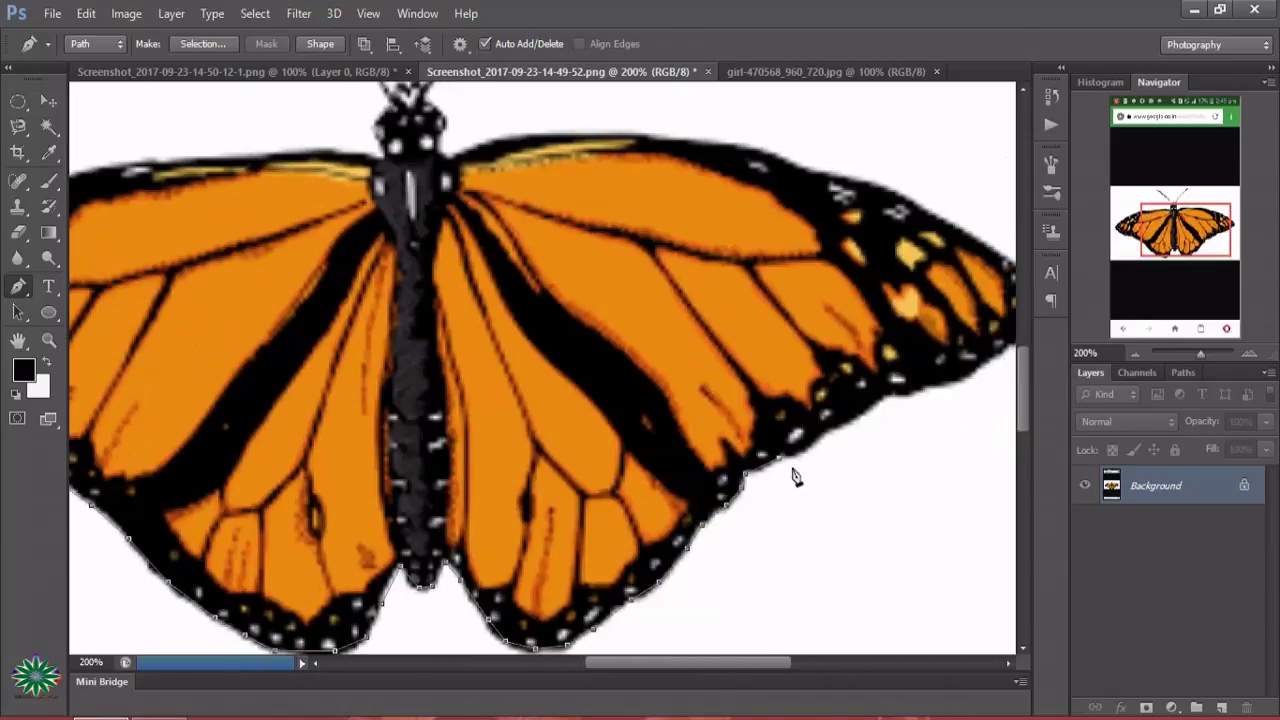
click(808, 445)
click(848, 424)
click(884, 400)
click(921, 394)
click(969, 378)
drag(750, 663, 774, 663)
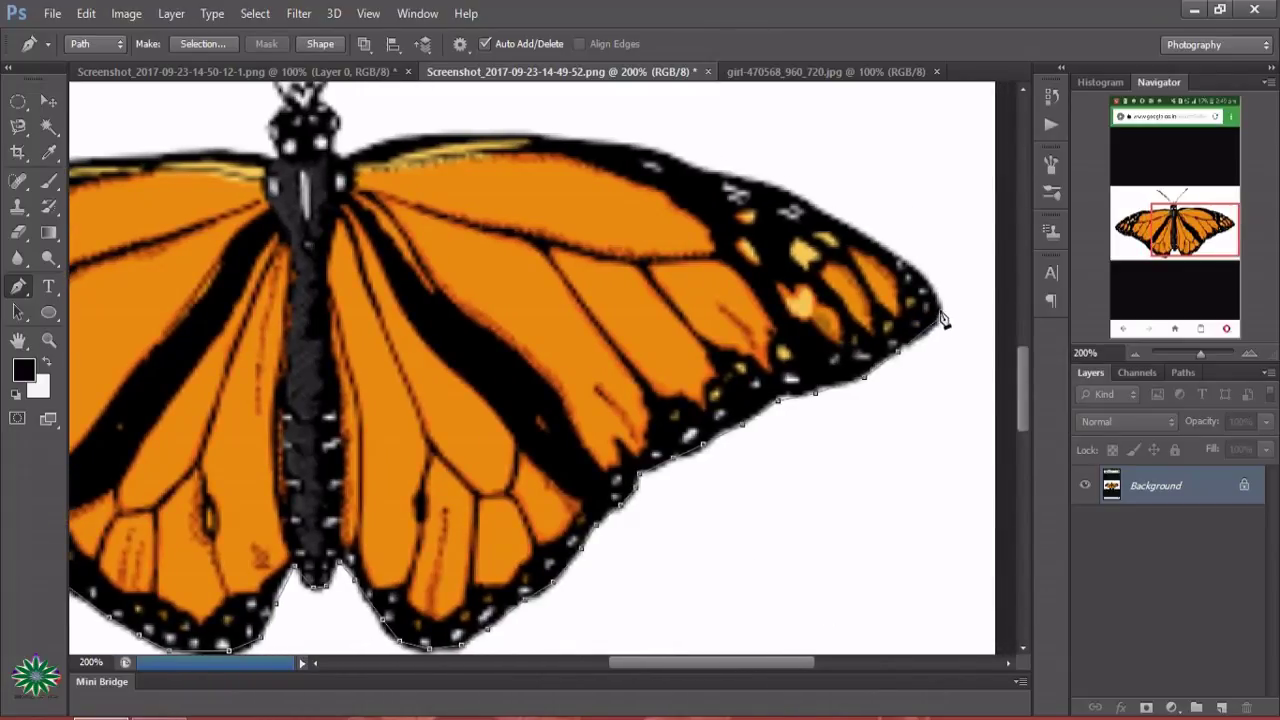
Step: Trace from the right wing tip along the upper wing edge to the wing's top corner
click(940, 316)
click(867, 238)
click(783, 193)
click(740, 182)
click(708, 175)
click(639, 146)
click(588, 138)
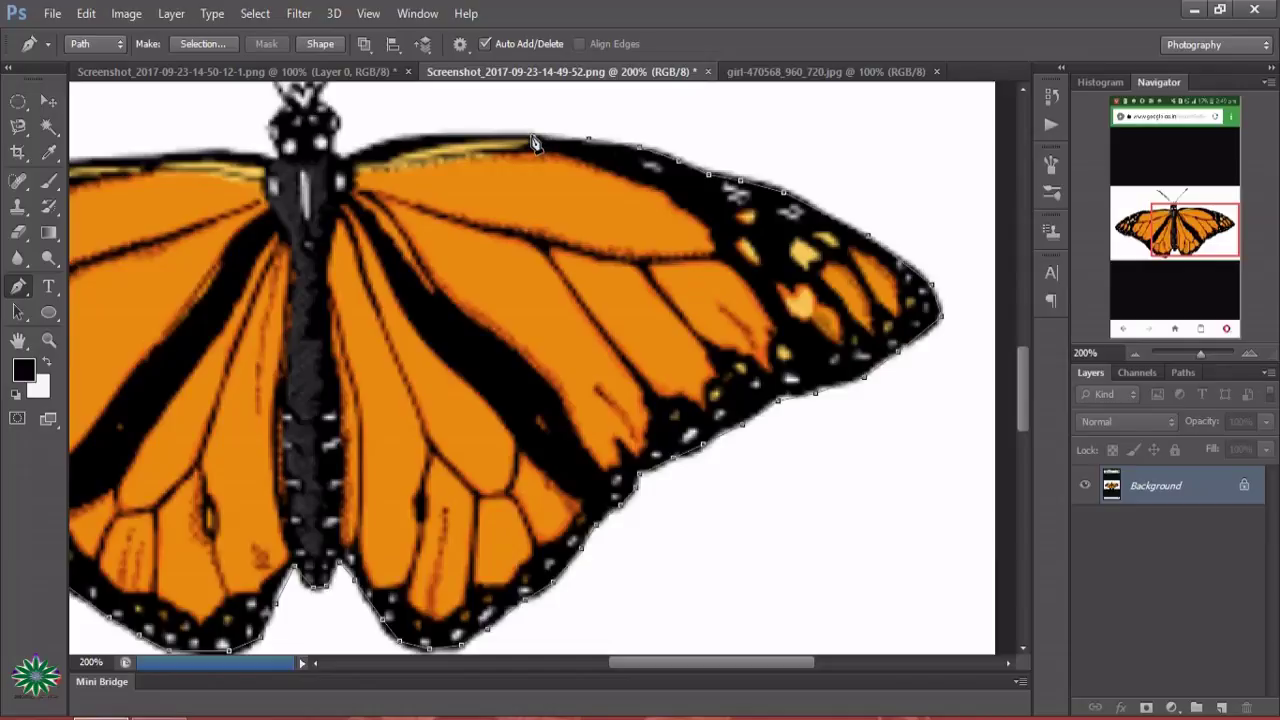
click(472, 135)
click(415, 135)
click(353, 152)
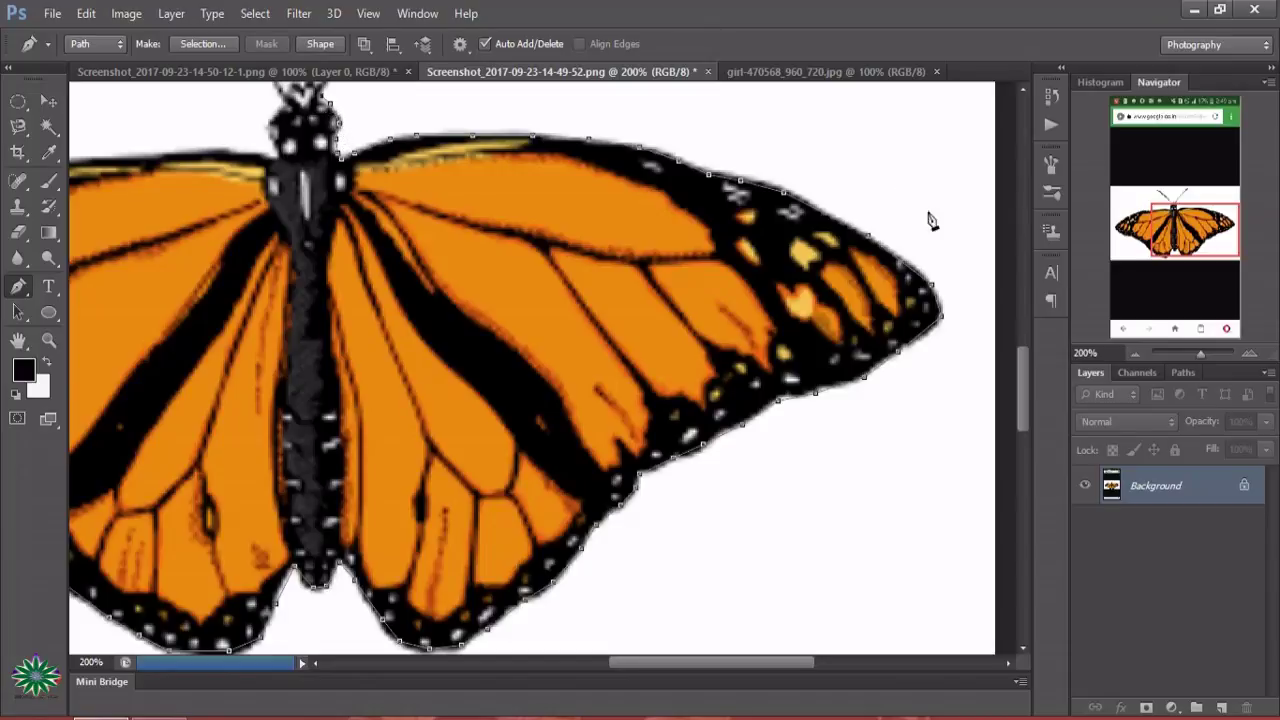
Step: Trace up and back down the right antenna, then around the head
drag(1021, 400, 1020, 378)
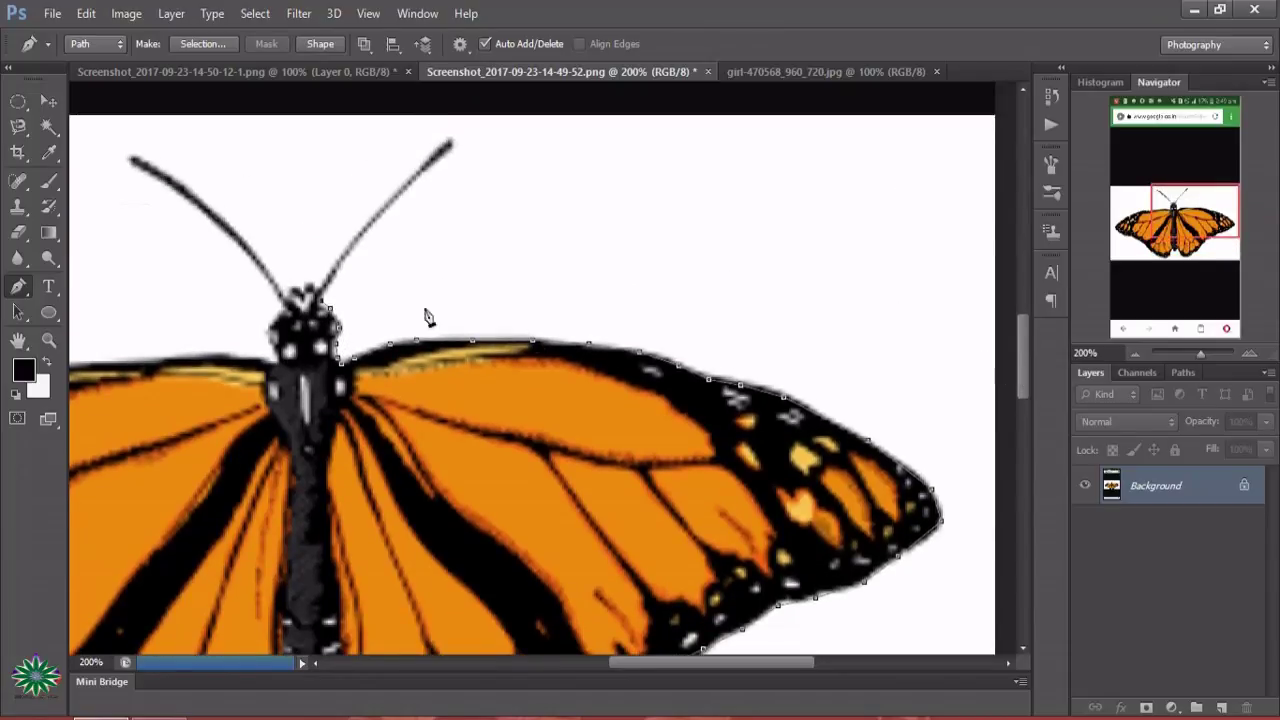
click(356, 243)
click(388, 212)
click(416, 182)
click(450, 150)
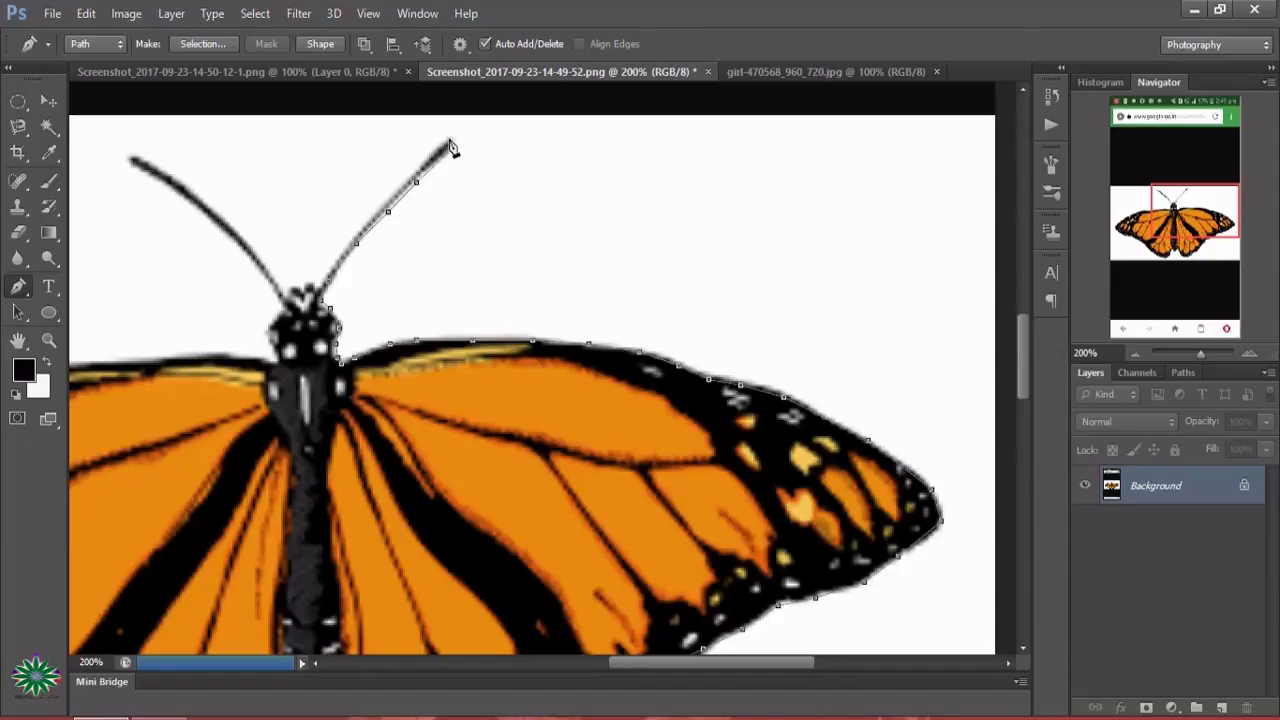
click(429, 153)
click(399, 187)
click(381, 207)
click(367, 221)
click(347, 244)
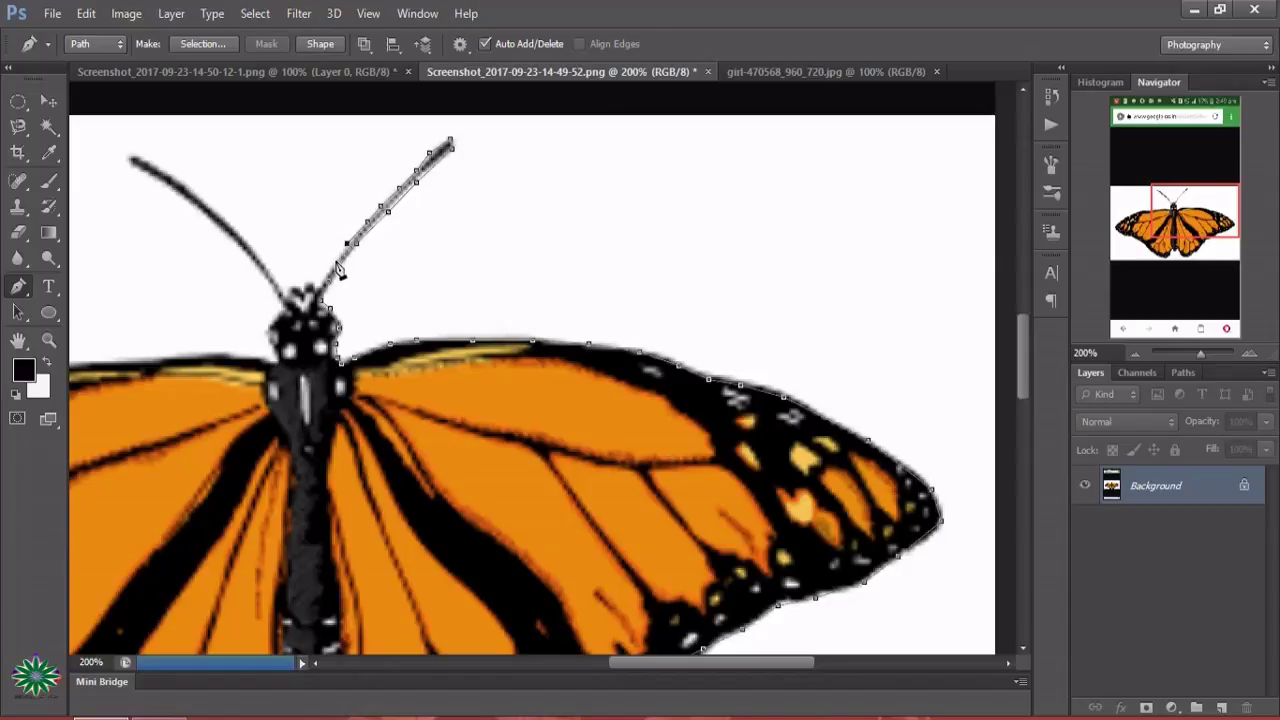
click(335, 261)
click(320, 287)
click(305, 290)
Step: Trace up the left antenna to its tip
click(239, 233)
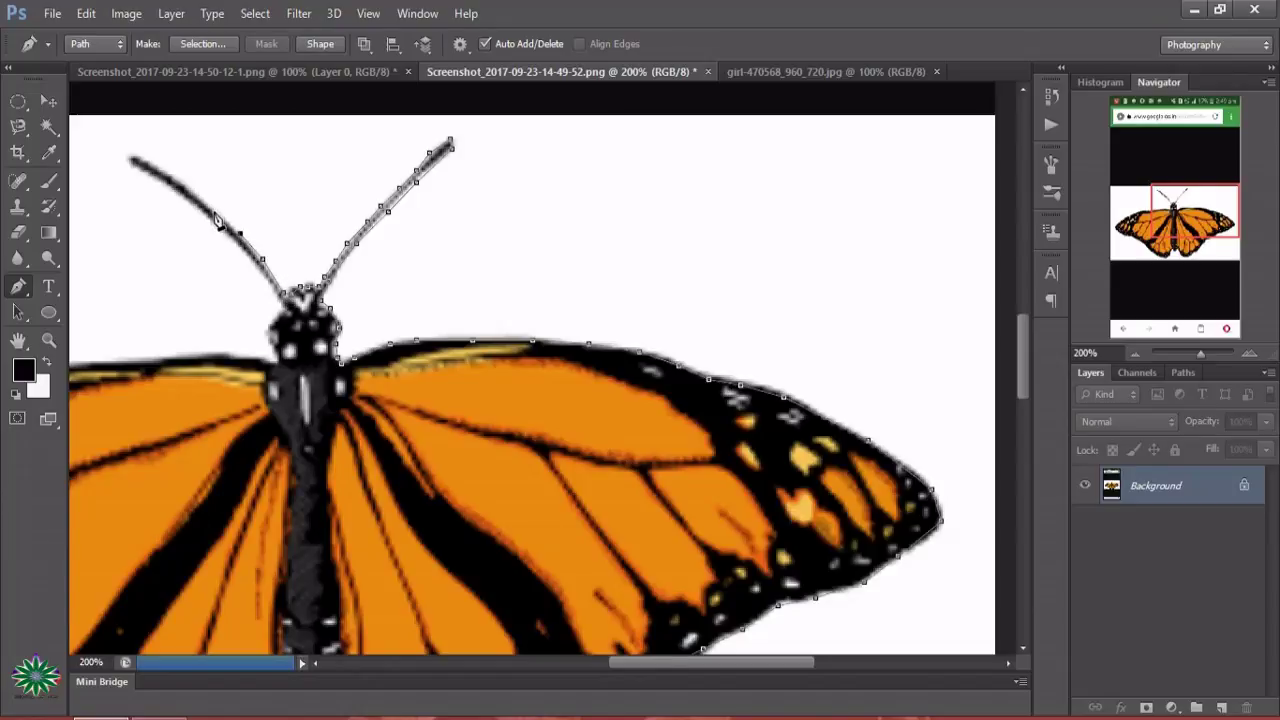
click(174, 178)
click(147, 159)
click(129, 160)
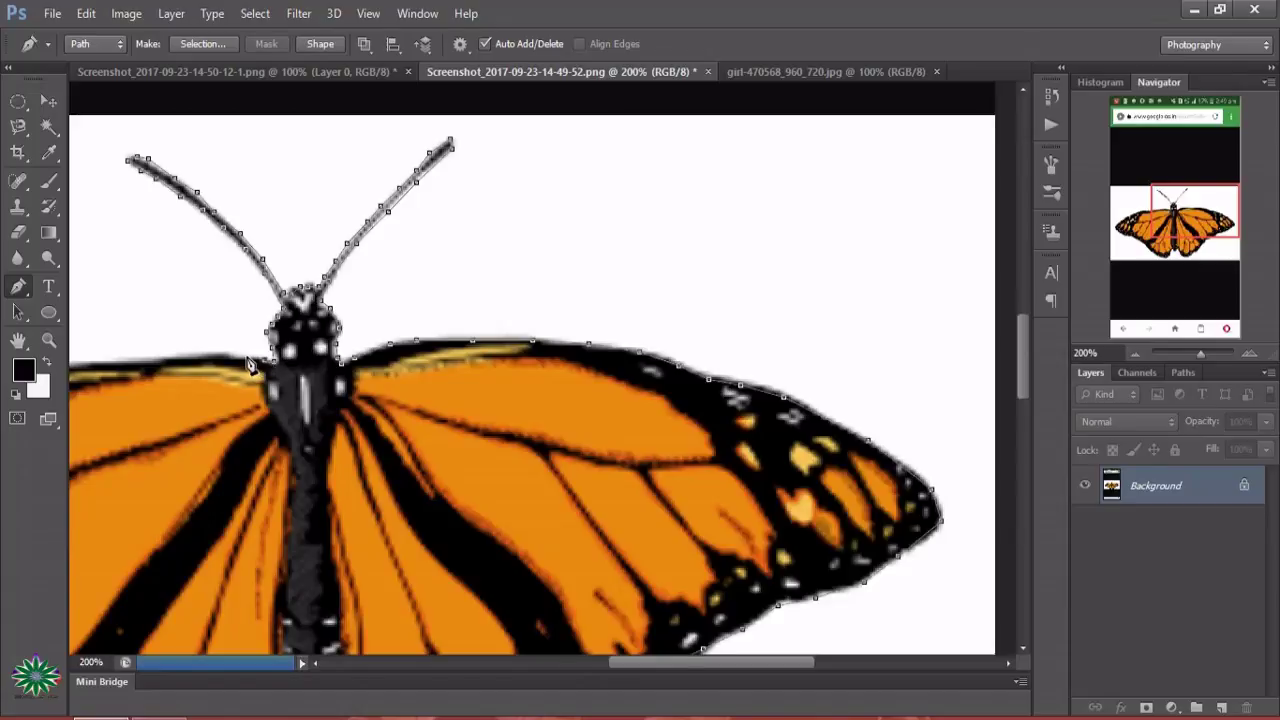
Step: Trace along the left wing's top edge
click(241, 355)
click(217, 355)
click(190, 355)
click(159, 357)
click(129, 358)
drag(689, 665, 599, 665)
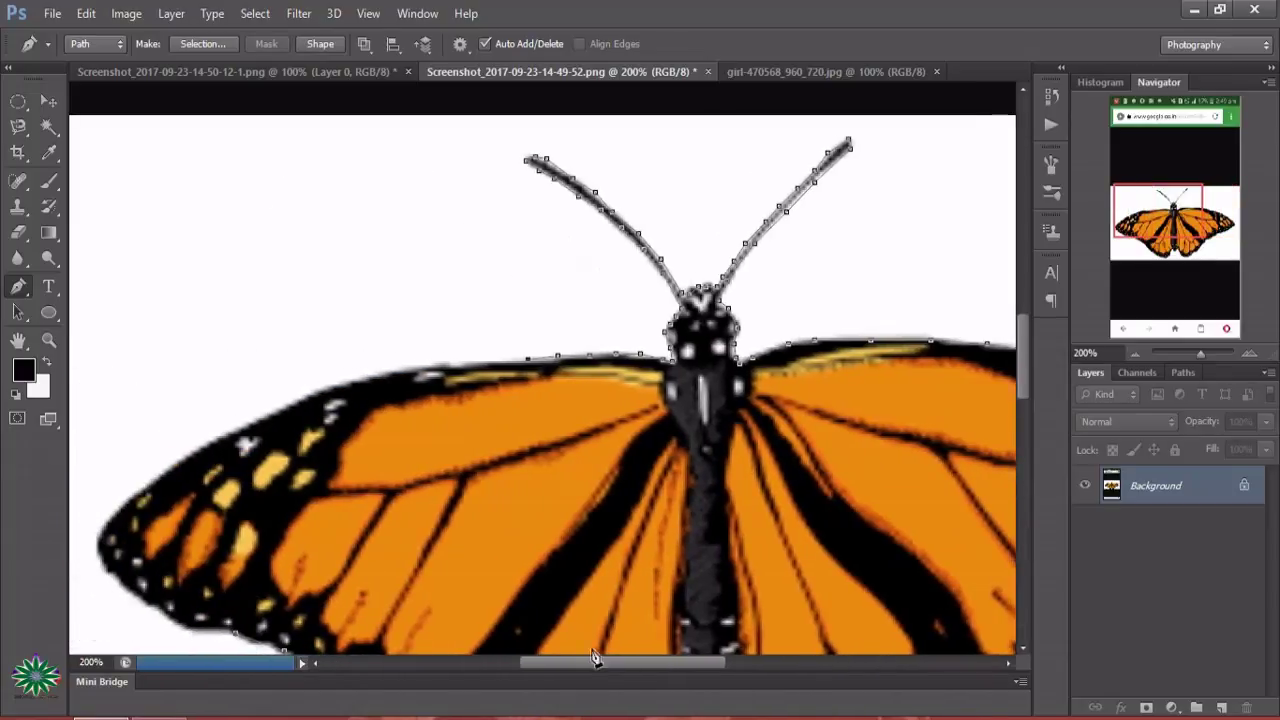
click(484, 363)
click(436, 366)
click(380, 374)
click(351, 379)
click(327, 385)
click(302, 393)
Step: Trace down the left wing's outer edge, round its tip and along the lower edge
click(252, 421)
click(201, 444)
click(174, 467)
click(138, 490)
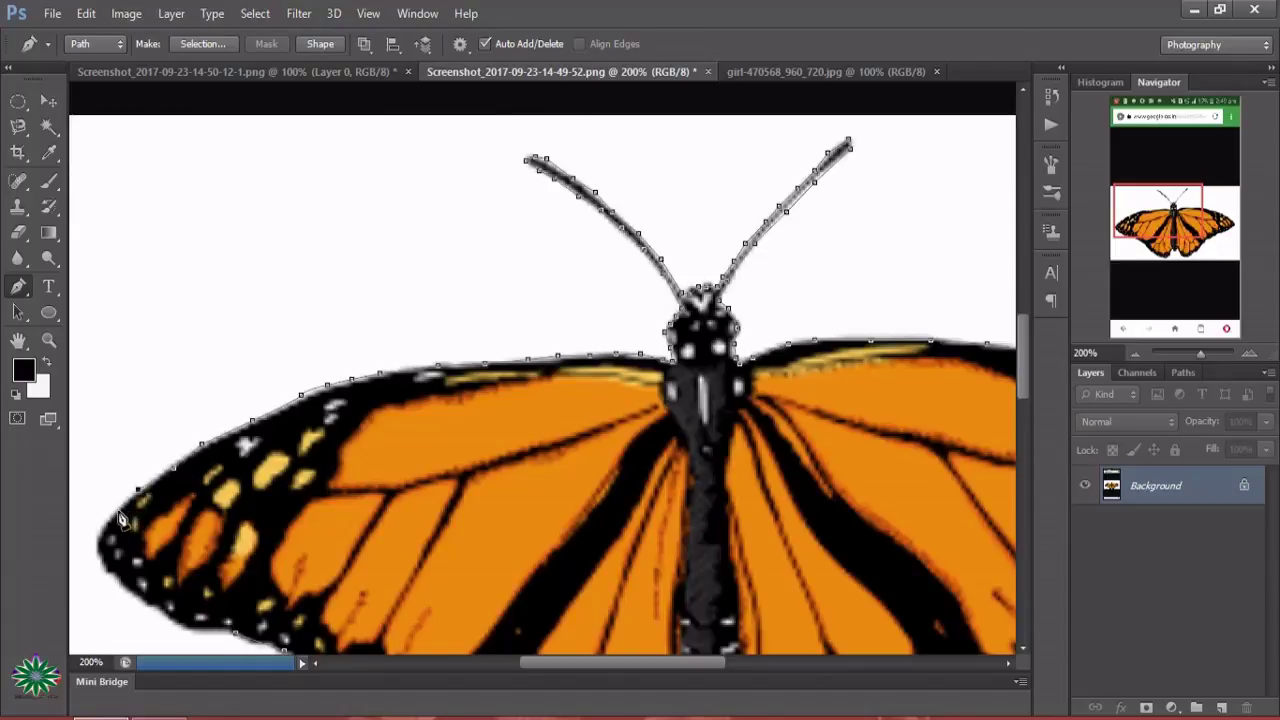
click(113, 518)
click(101, 543)
click(107, 567)
click(157, 615)
click(181, 621)
click(224, 632)
Step: Finish the monarch path, load it as a selection and zoom out to the whole butterfly
key(Escape)
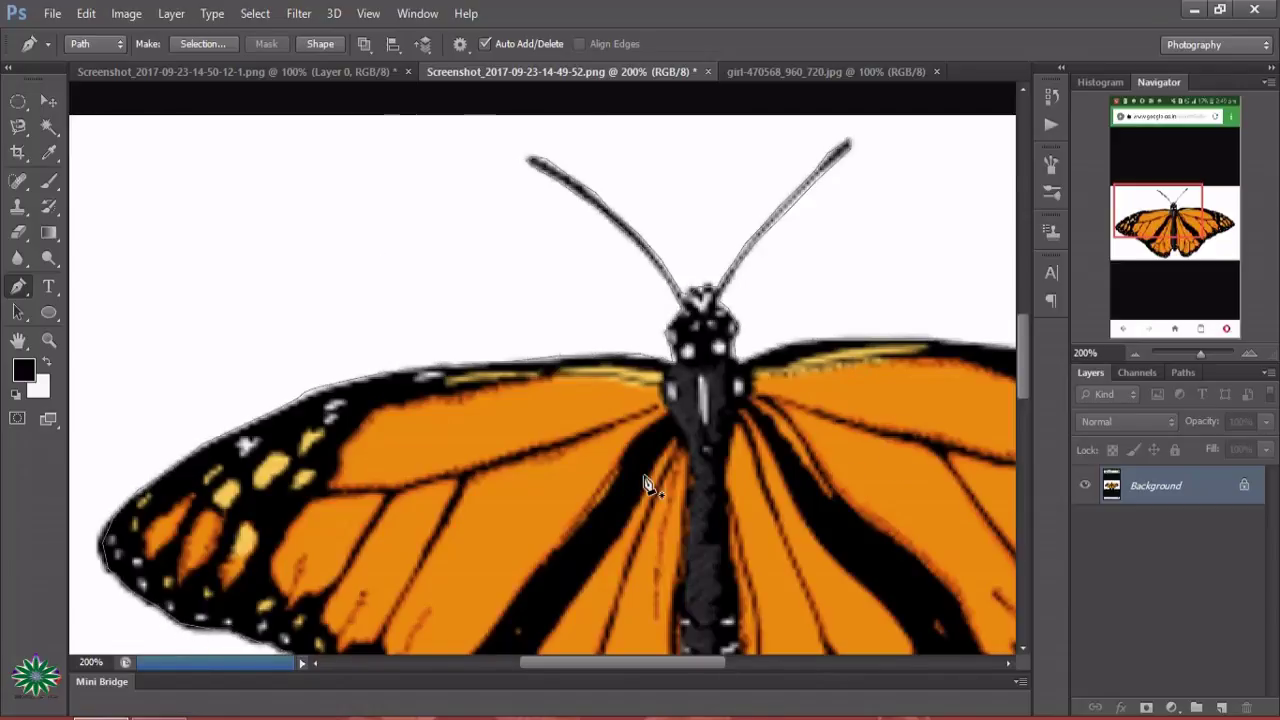
key(ctrl+Return)
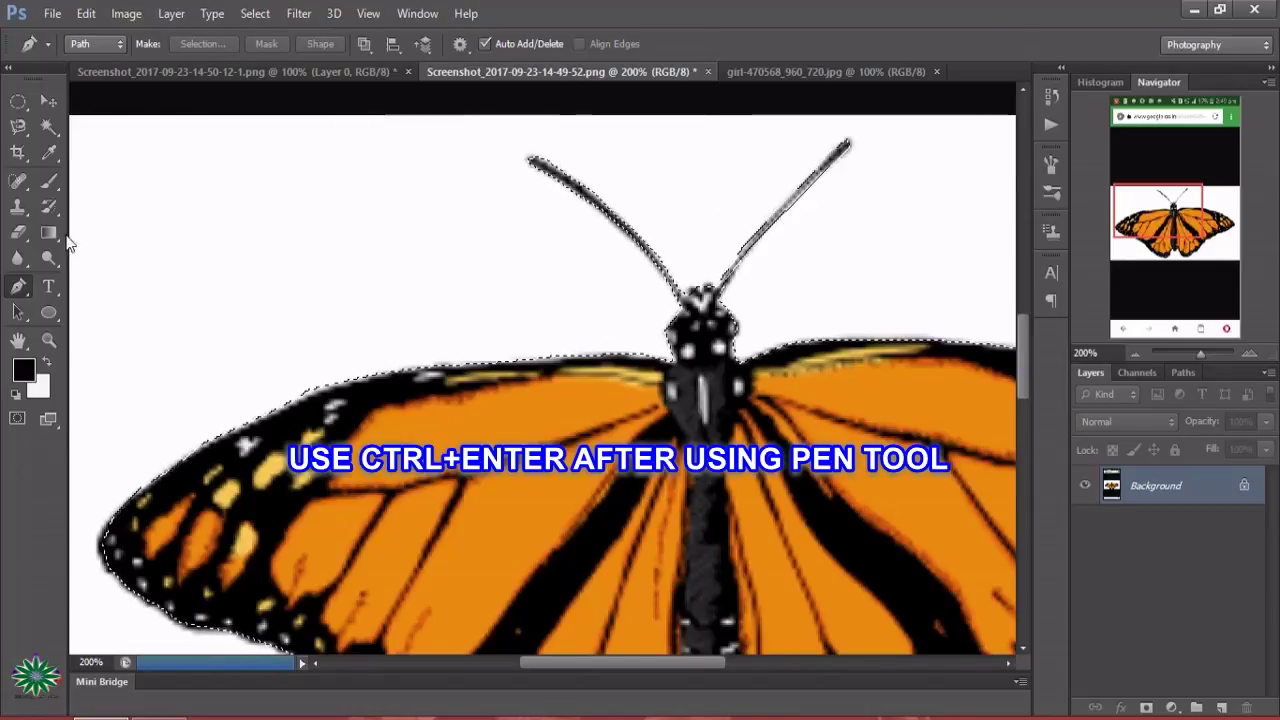
click(51, 339)
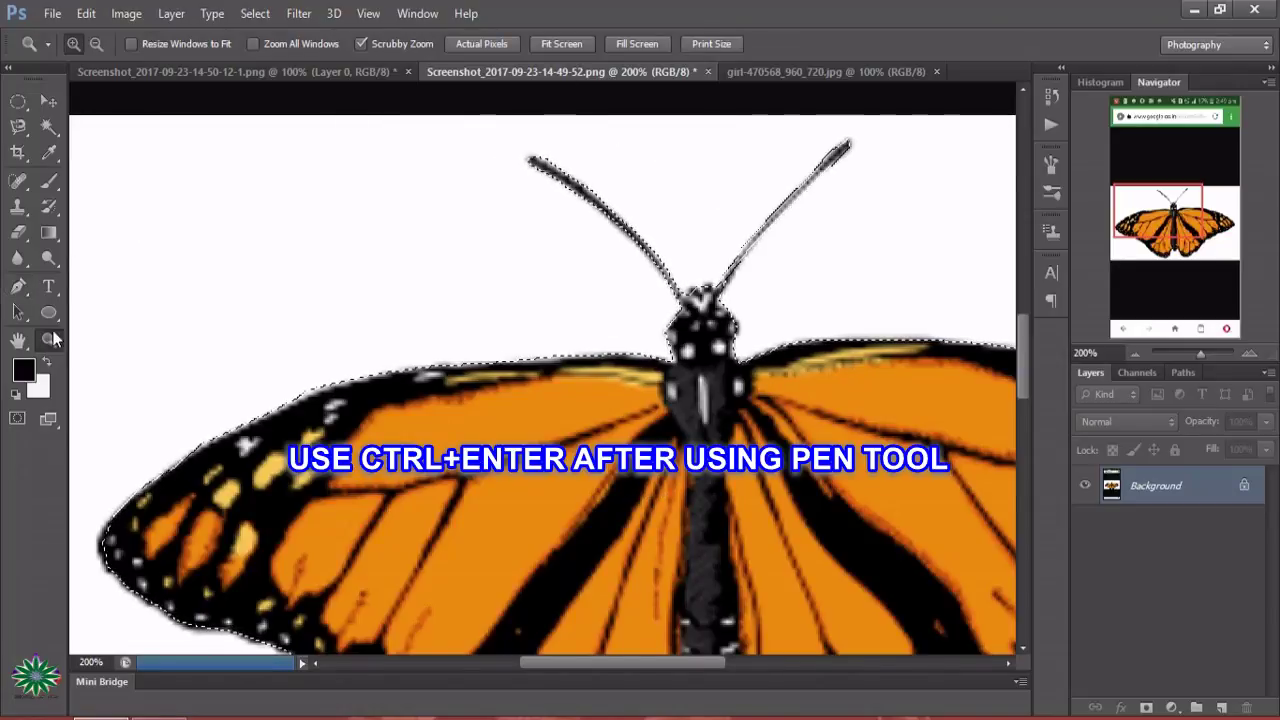
click(96, 44)
click(542, 305)
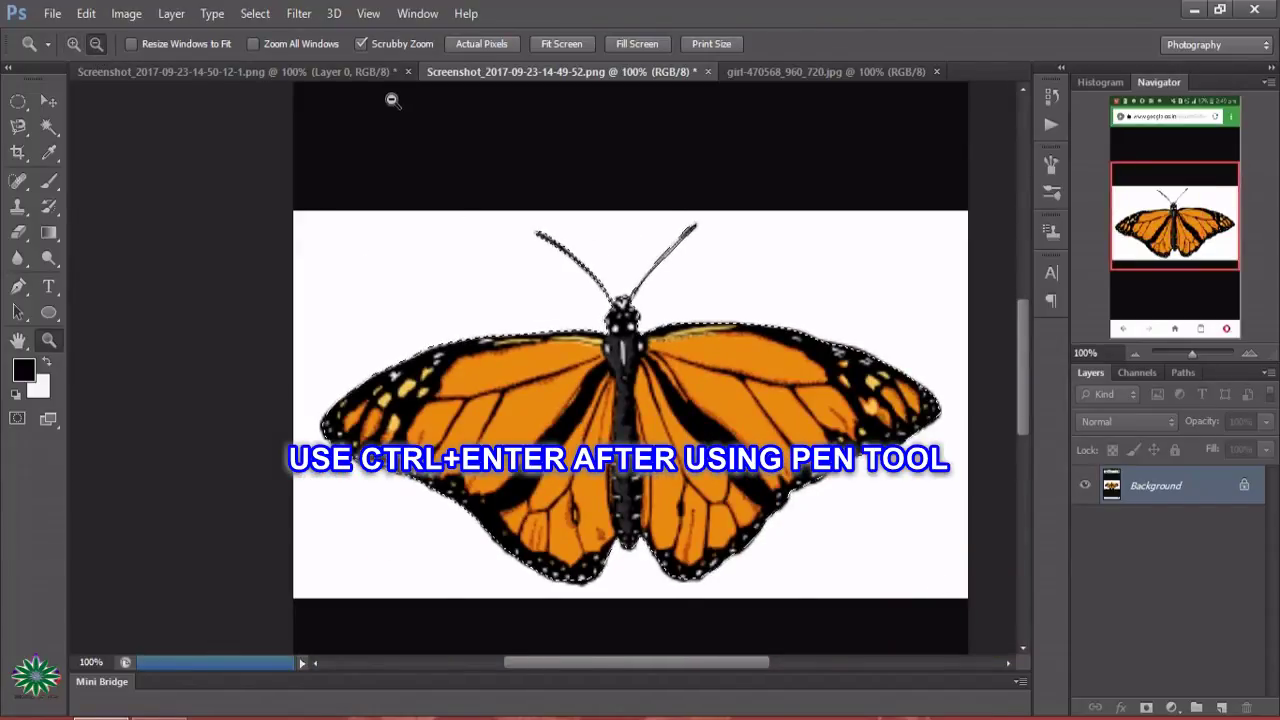
Step: Zoom out the pink butterfly image, then return to the monarch document
click(300, 70)
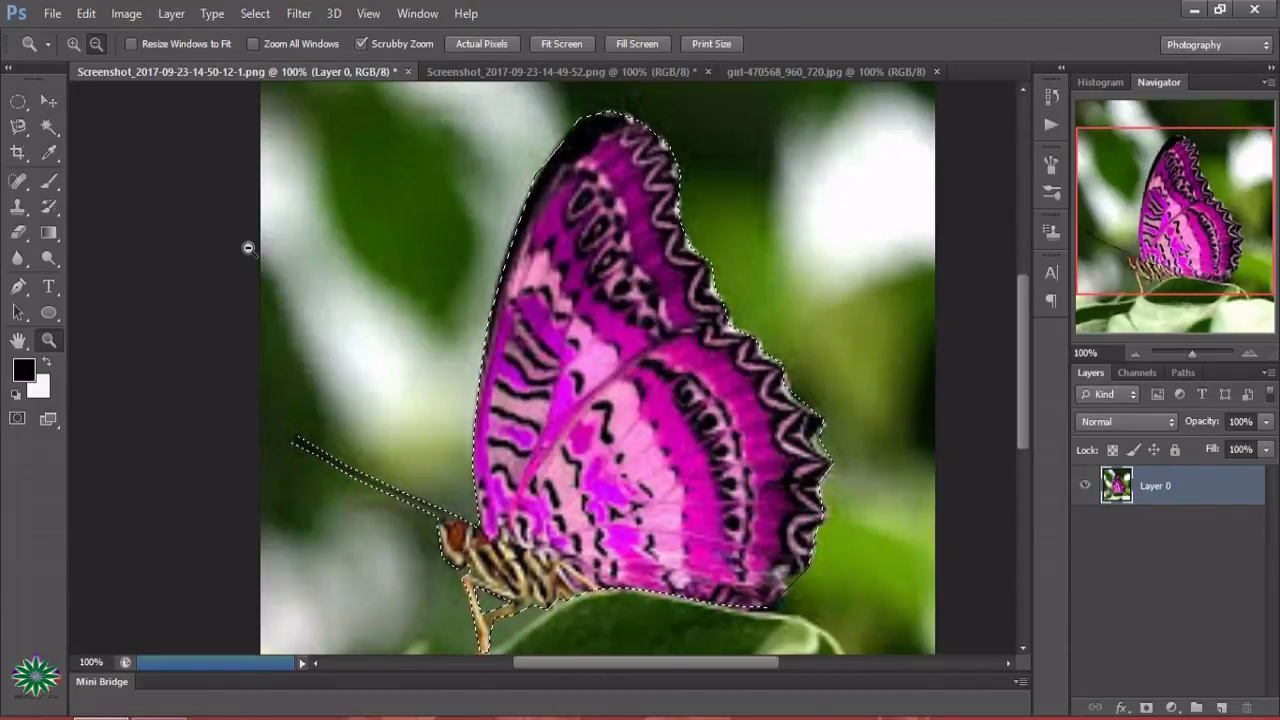
click(641, 364)
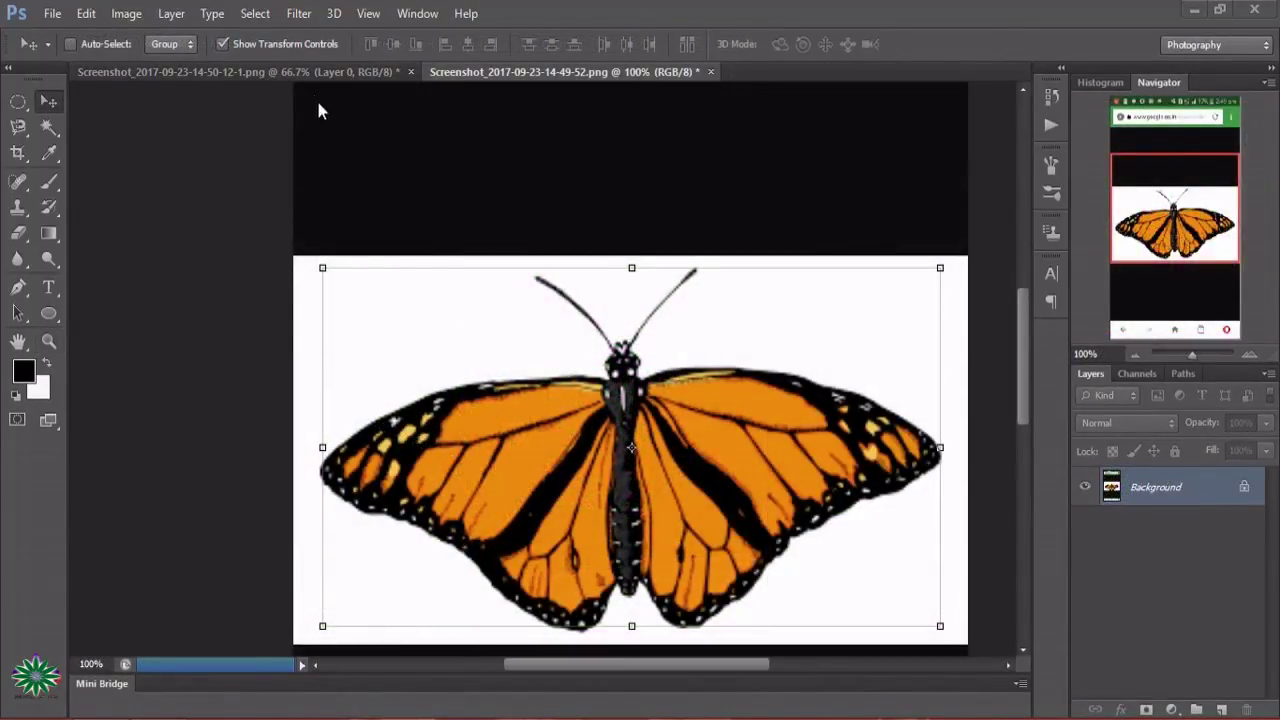
click(302, 66)
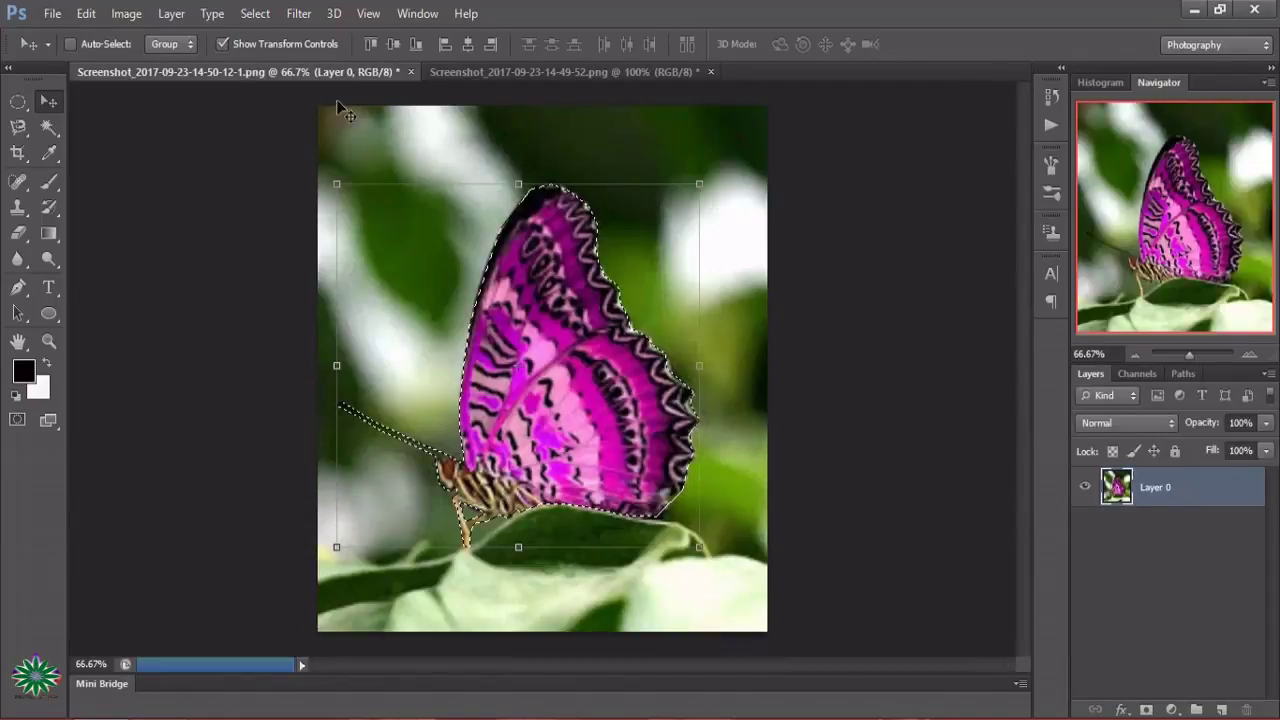
click(485, 71)
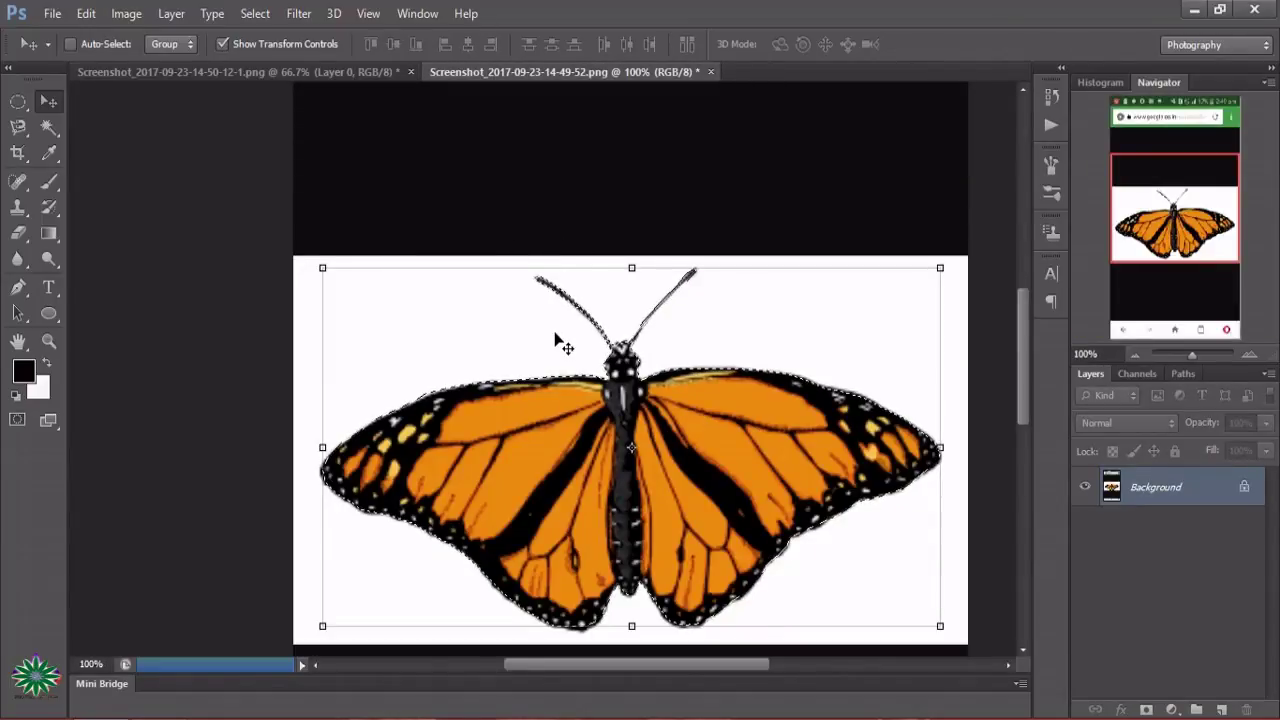
click(52, 13)
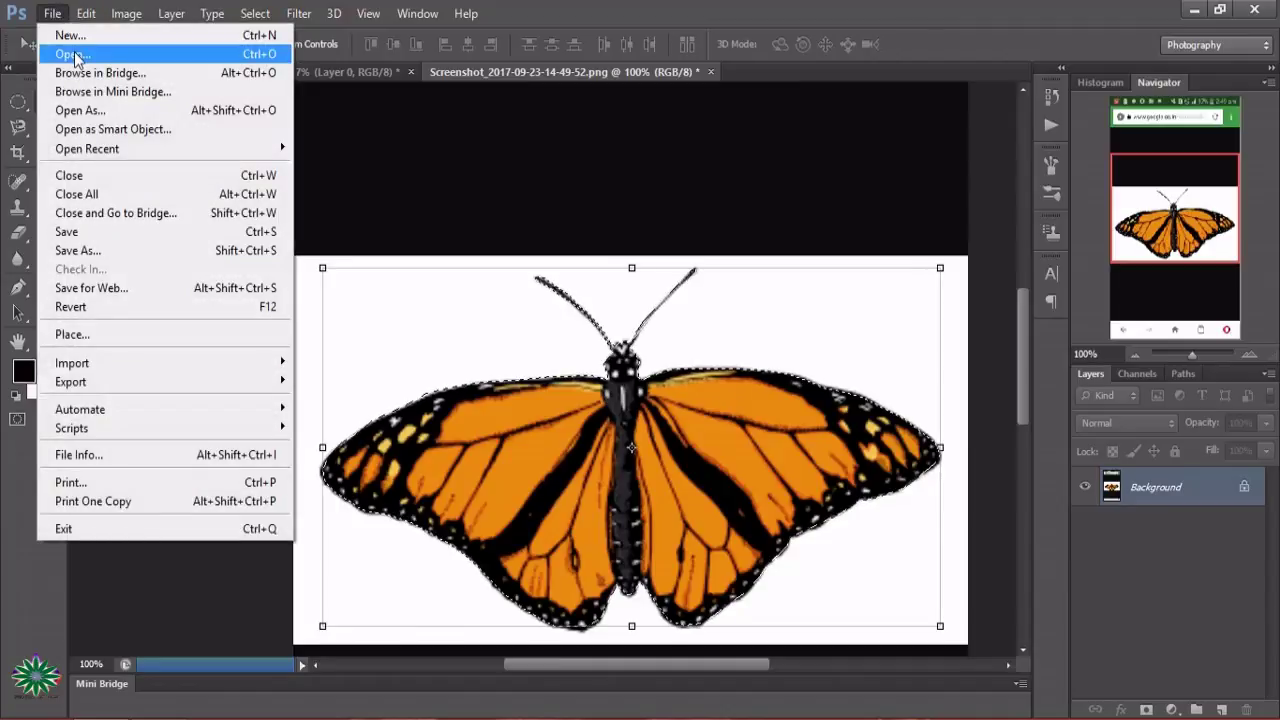
Step: Open walking-591202_960_720.jpg, view it at 100%, then go back to the pink butterfly document
click(73, 55)
double_click(620, 488)
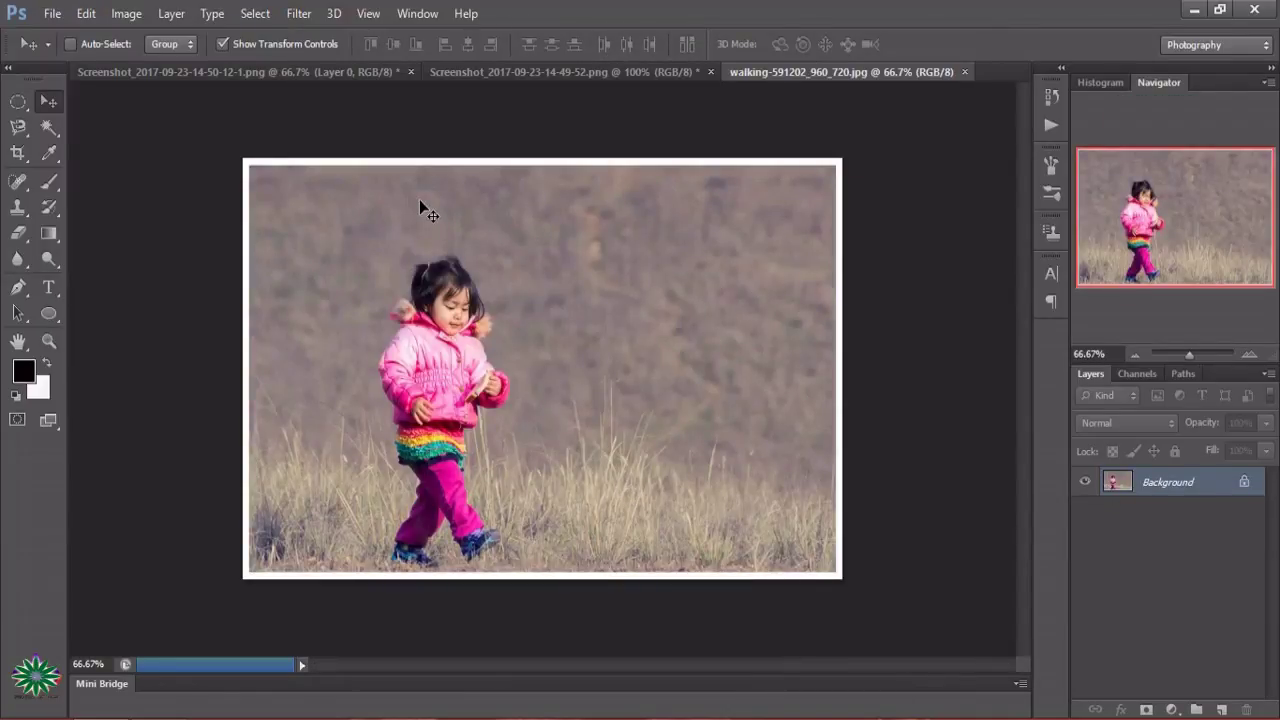
click(48, 341)
click(397, 406)
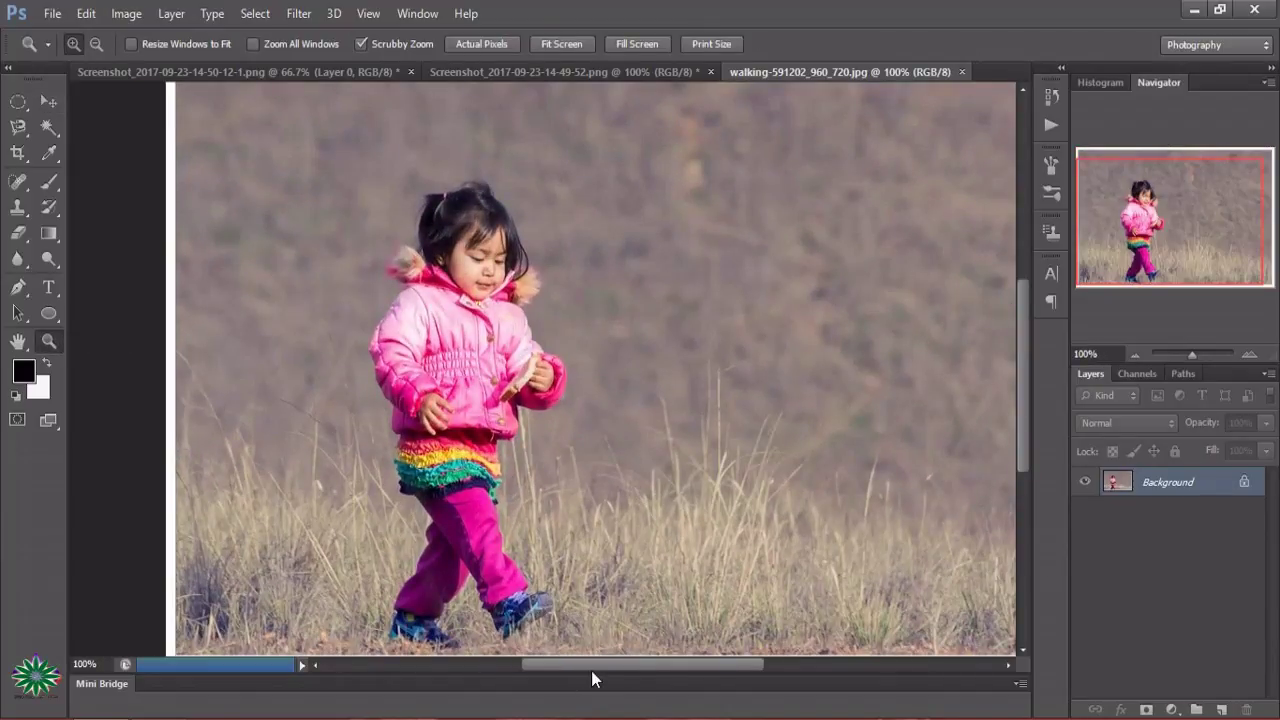
drag(592, 665, 626, 680)
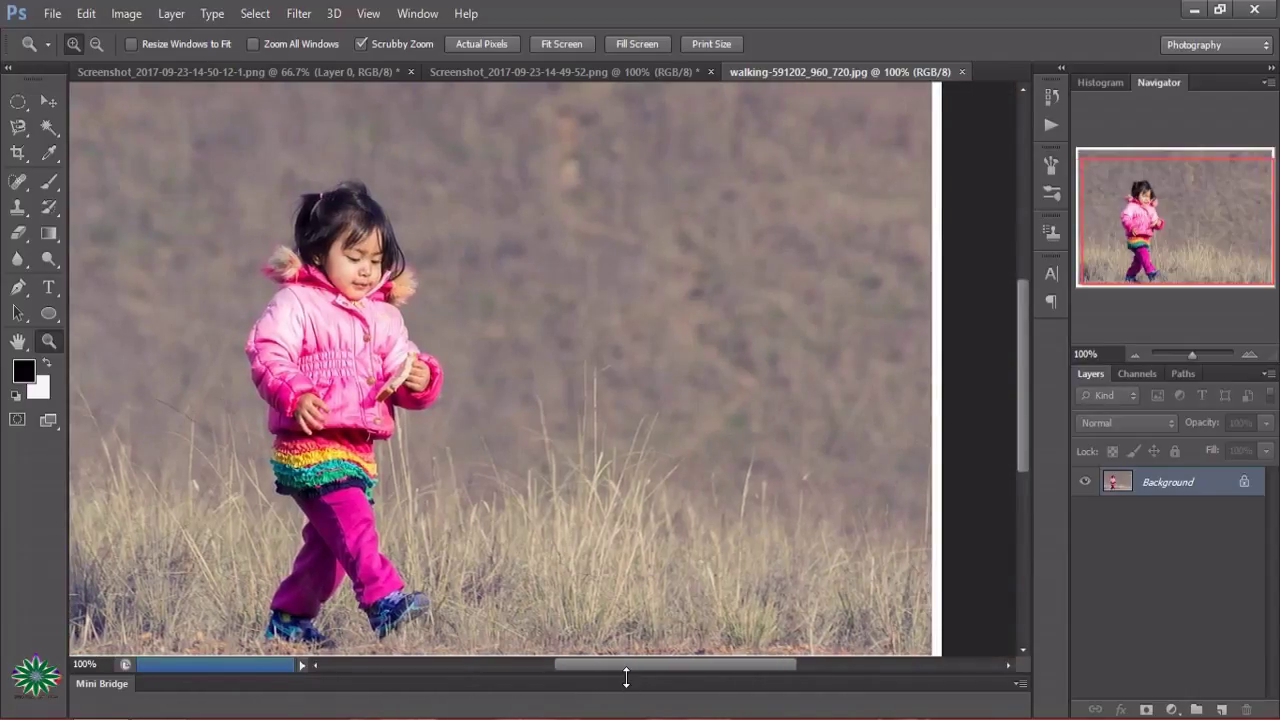
click(242, 77)
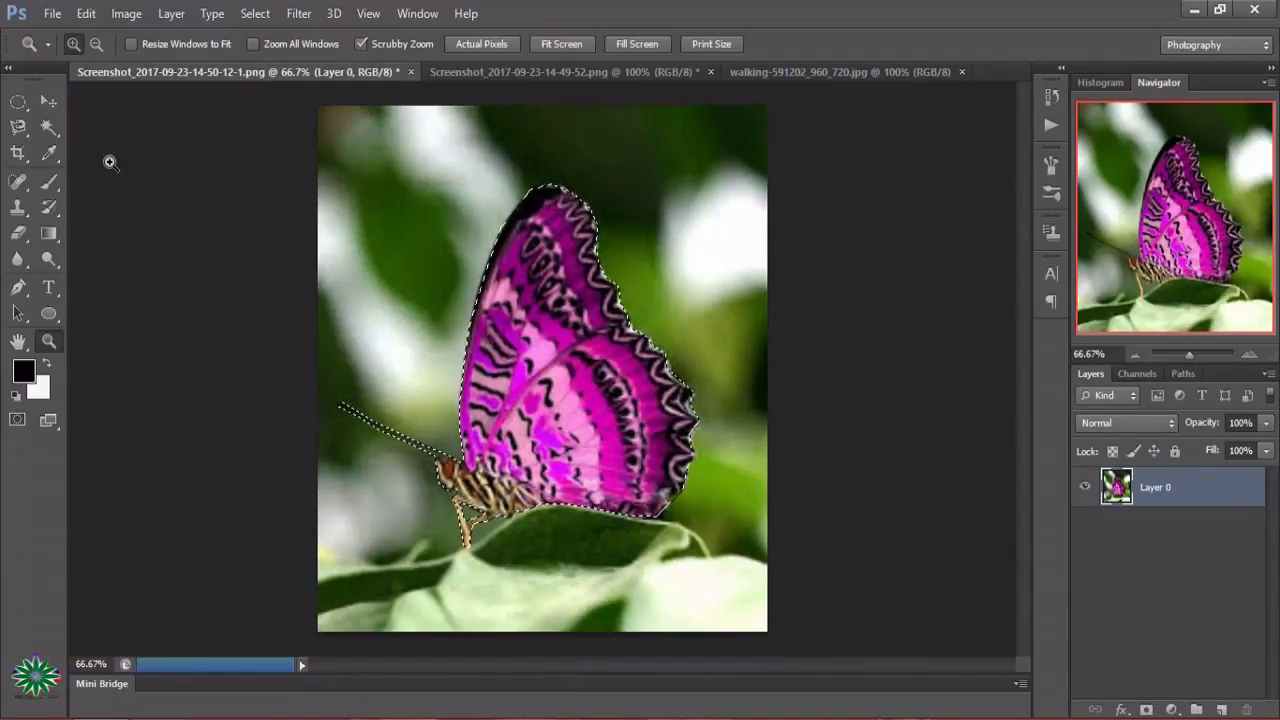
Step: Drag the pink butterfly into the girl photo and shrink it with Free Transform
click(48, 101)
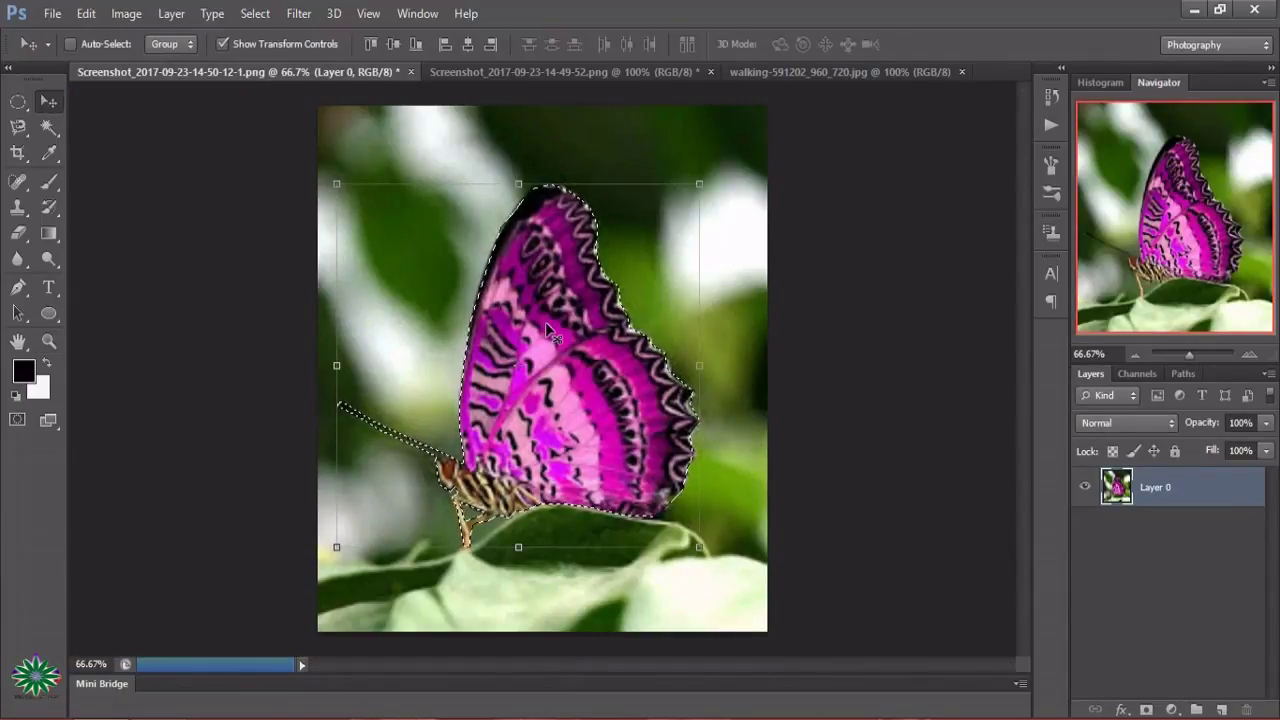
mouse_move(552, 330)
mouse_down()
mouse_move(733, 74)
mouse_move(576, 270)
mouse_up()
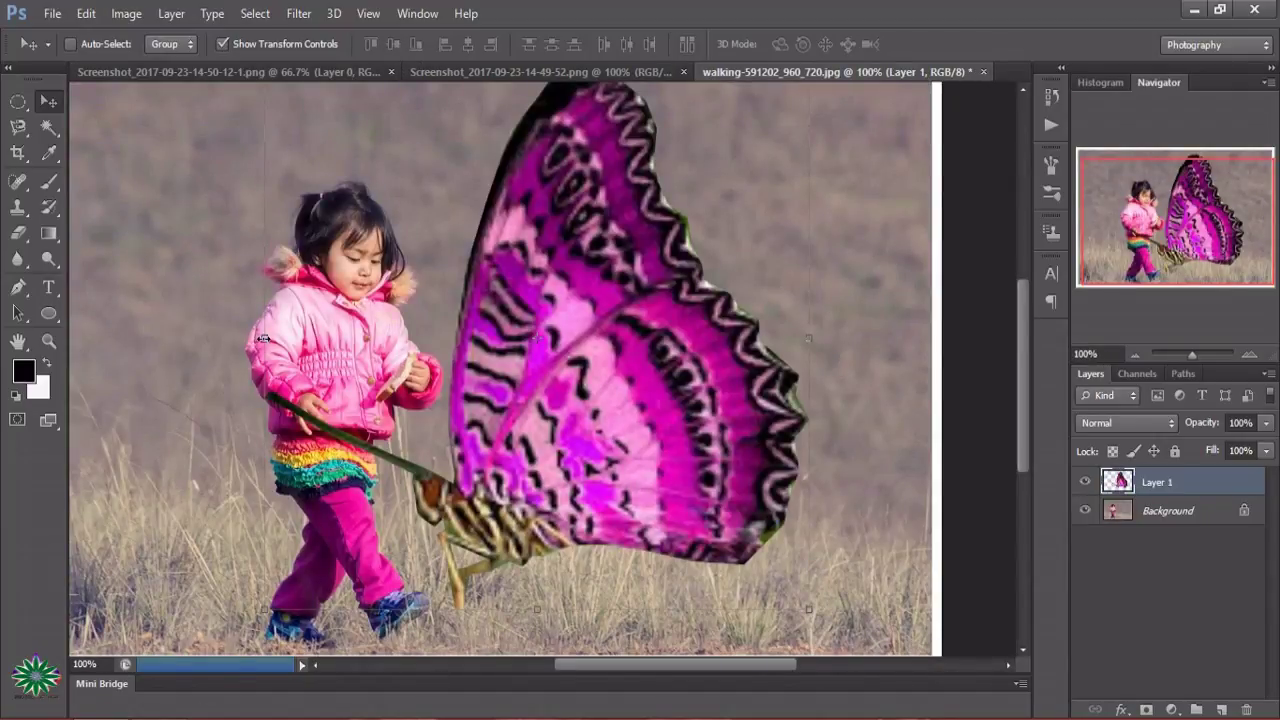
key(ctrl+t)
drag(264, 340, 443, 340)
drag(535, 310, 518, 387)
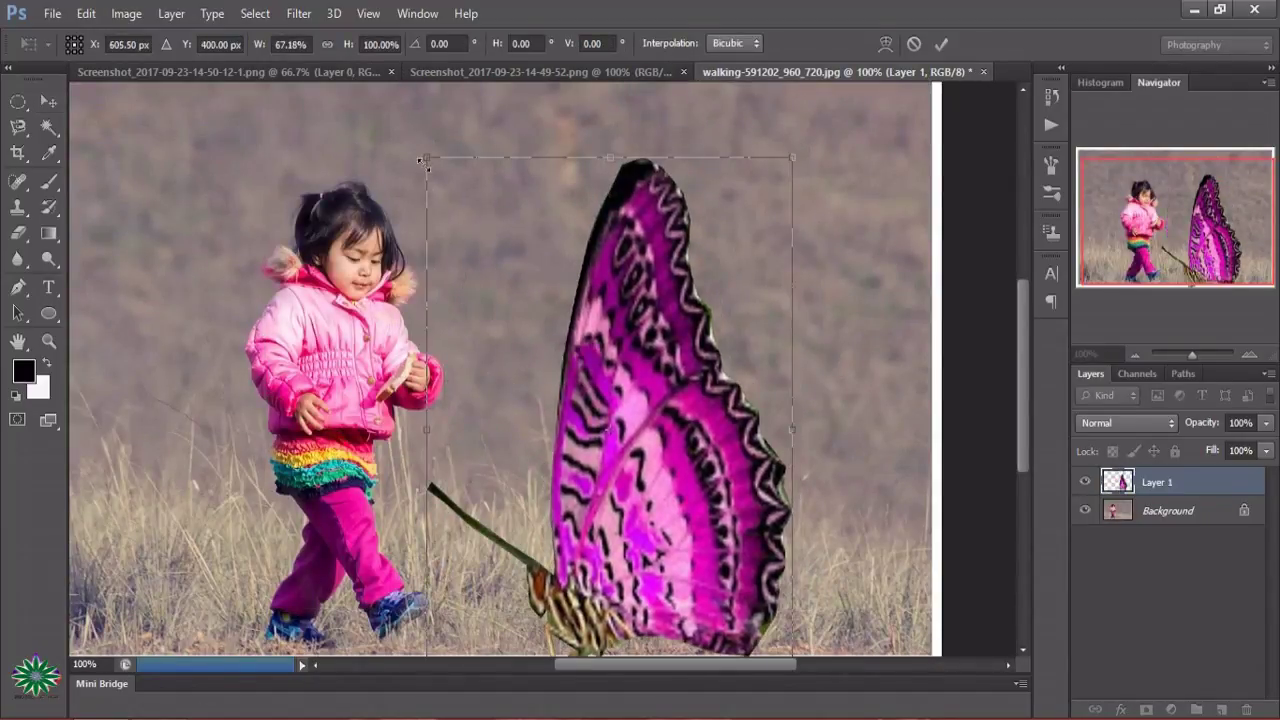
mouse_move(423, 160)
mouse_down()
mouse_move(710, 595)
mouse_move(754, 611)
mouse_move(727, 445)
mouse_move(678, 449)
mouse_up()
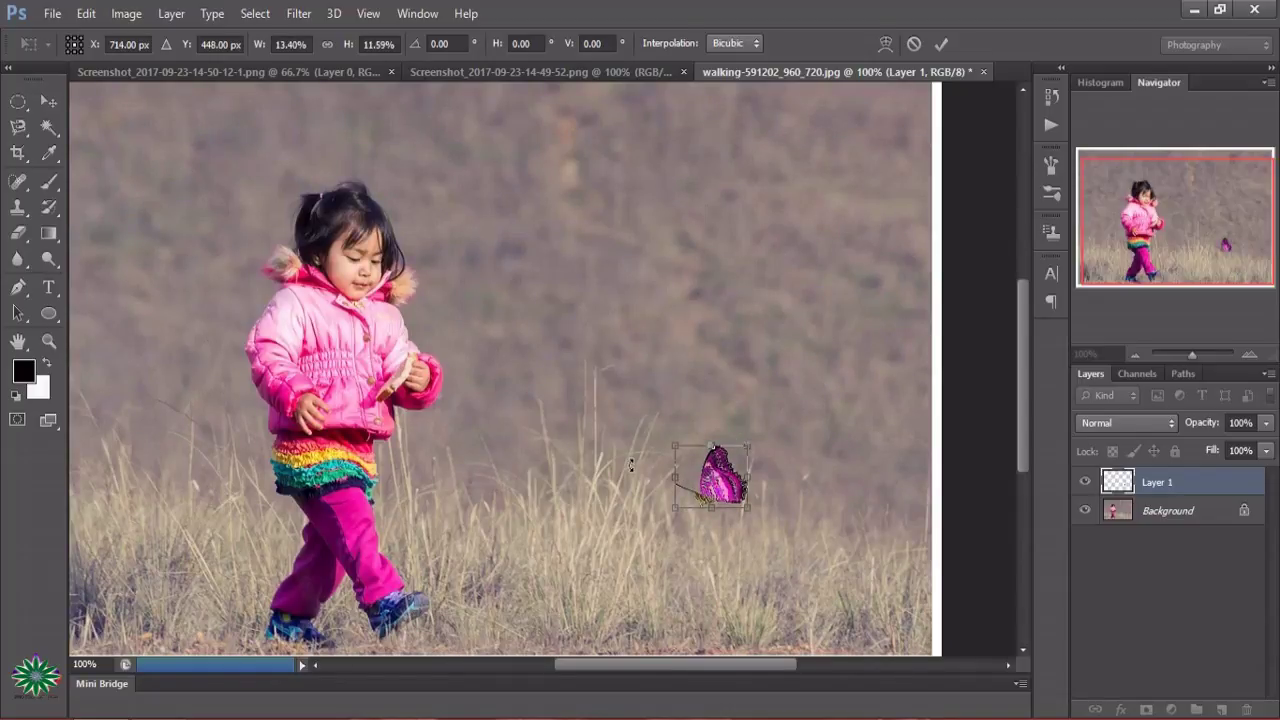
Step: Rotate the butterfly about 30°, narrow it, and settle it in the grass right of her feet
drag(631, 464, 637, 428)
mouse_move(692, 503)
mouse_down()
mouse_move(657, 540)
mouse_move(640, 622)
mouse_up()
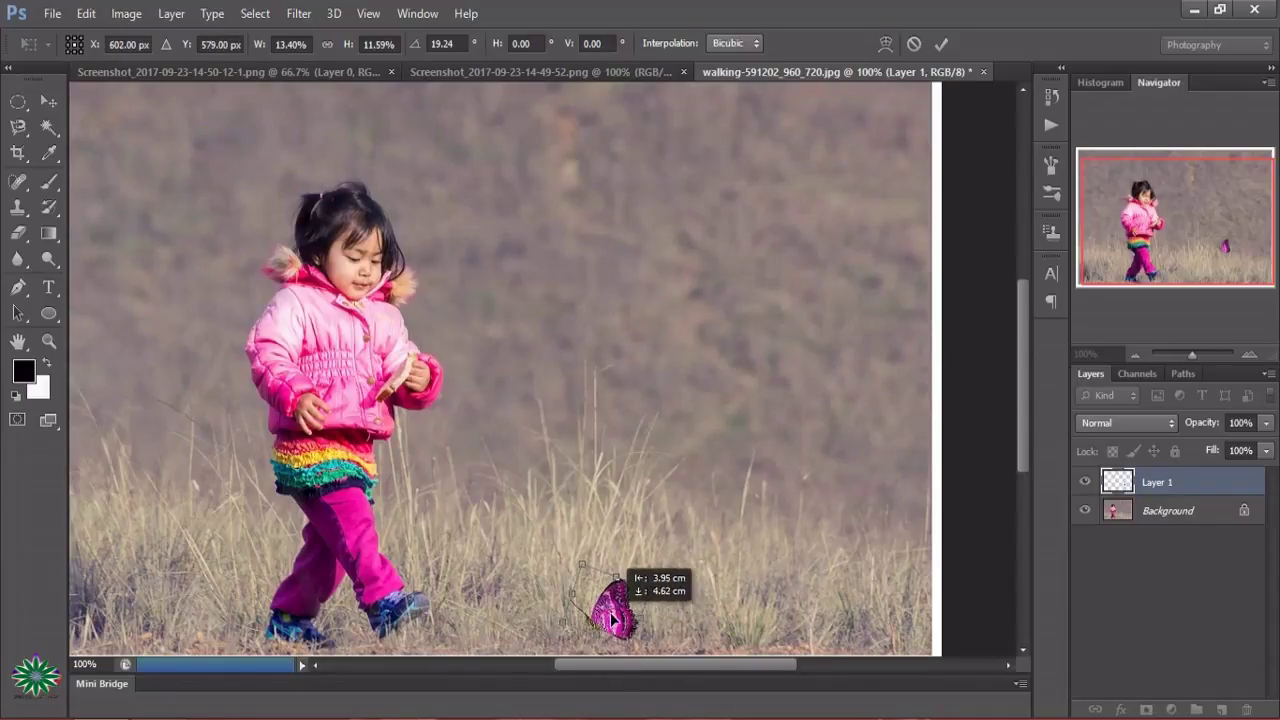
drag(640, 622, 613, 618)
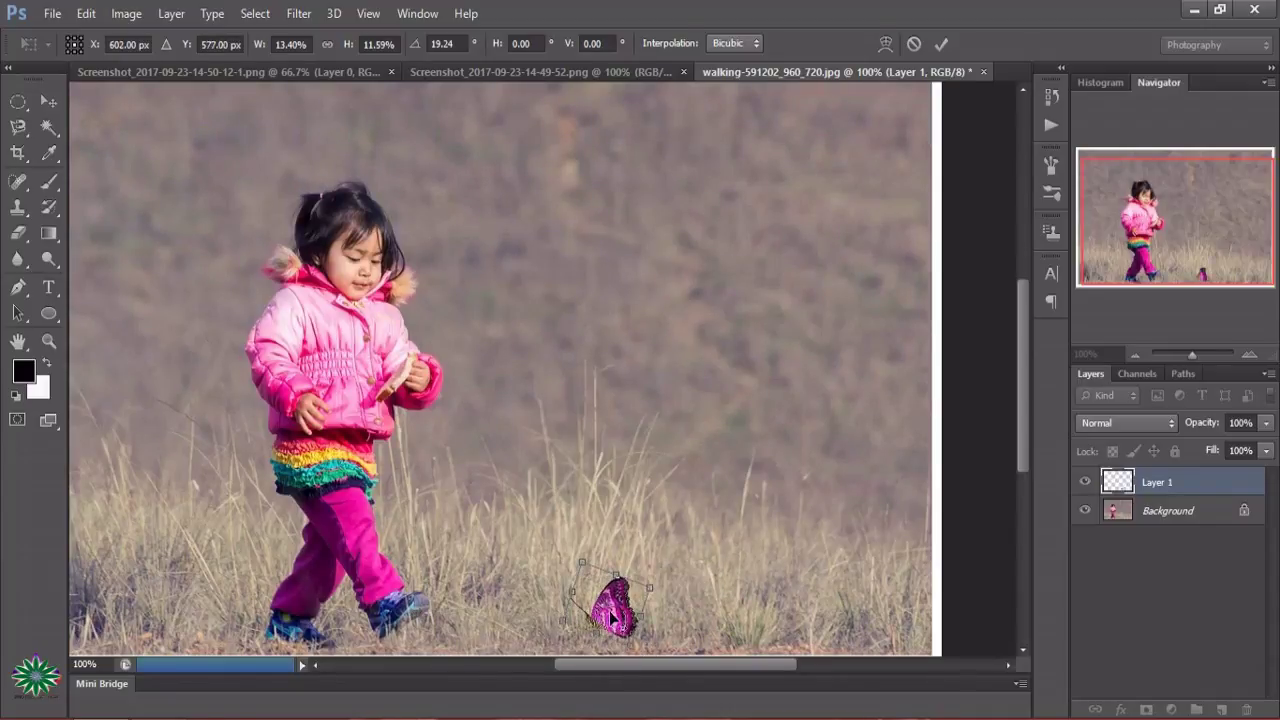
drag(550, 563, 553, 553)
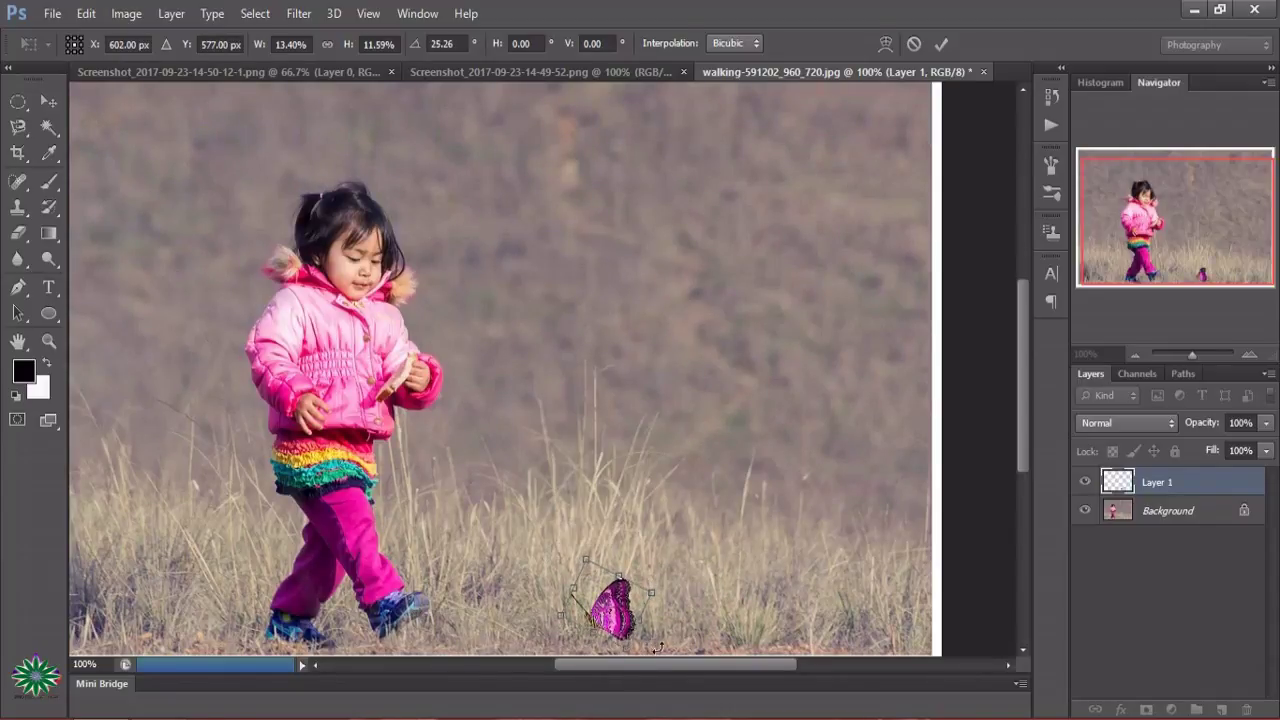
drag(642, 626, 629, 626)
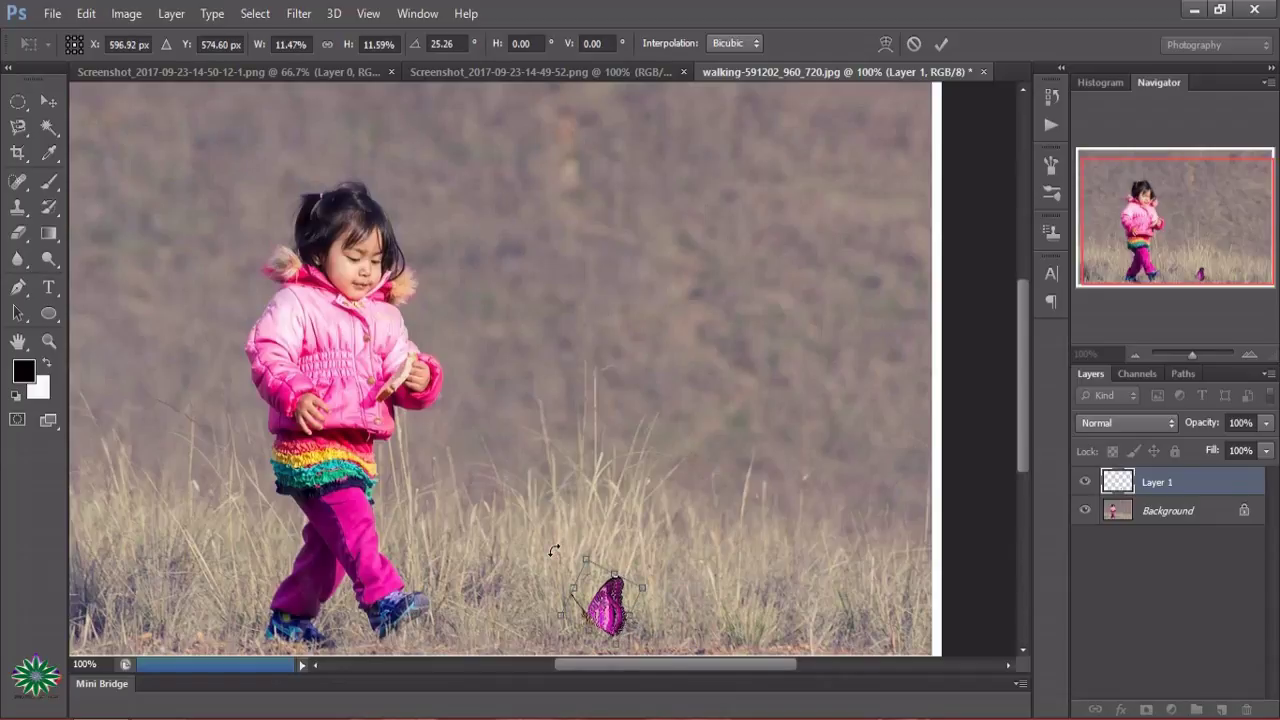
drag(553, 548, 556, 540)
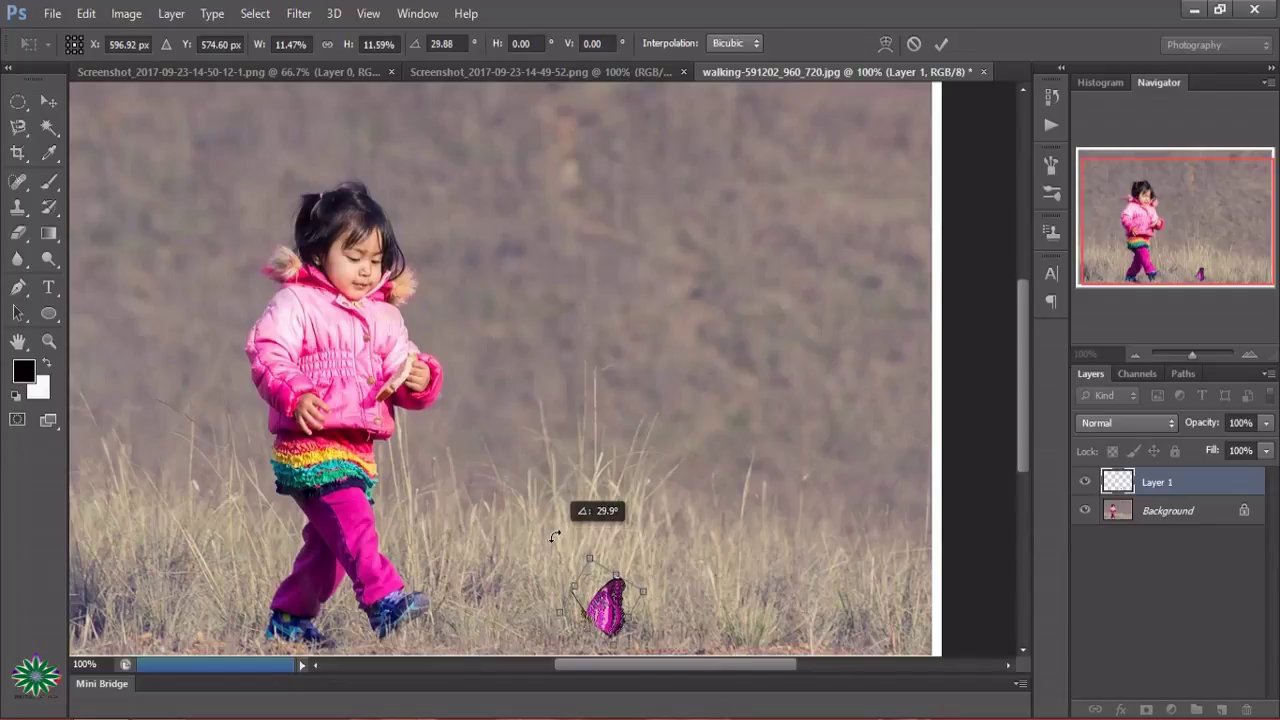
drag(616, 601, 617, 605)
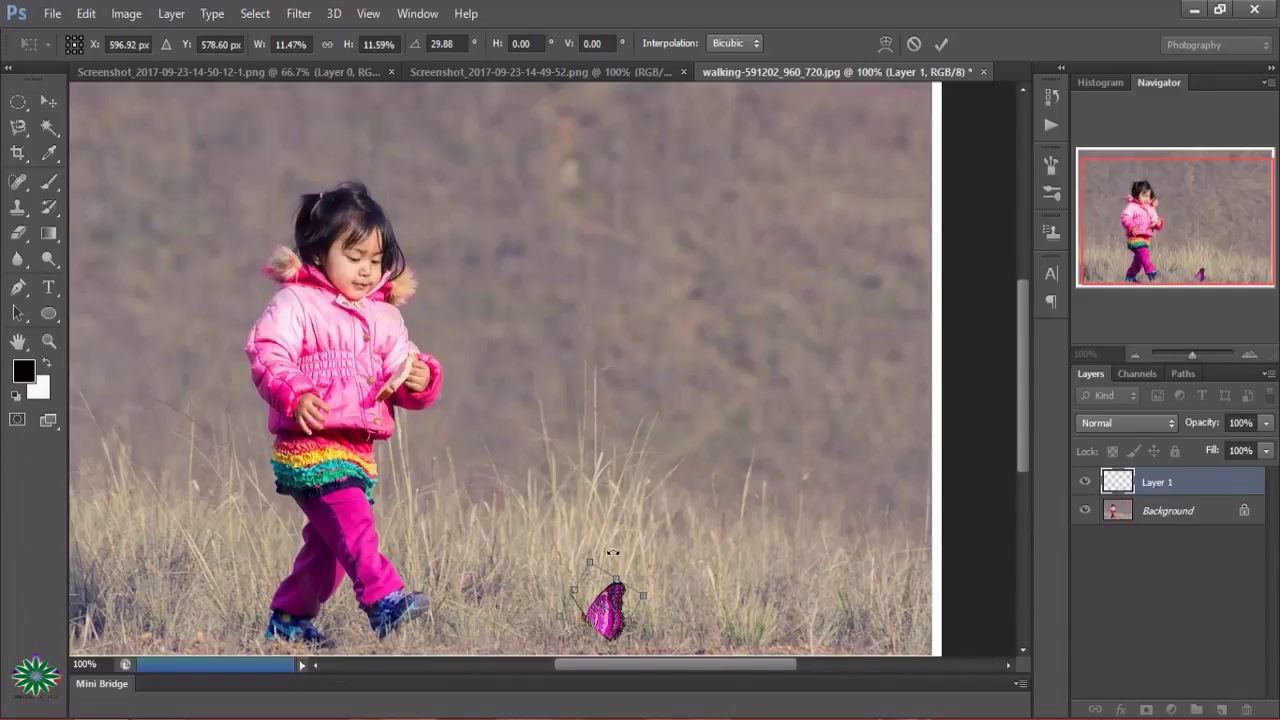
click(940, 43)
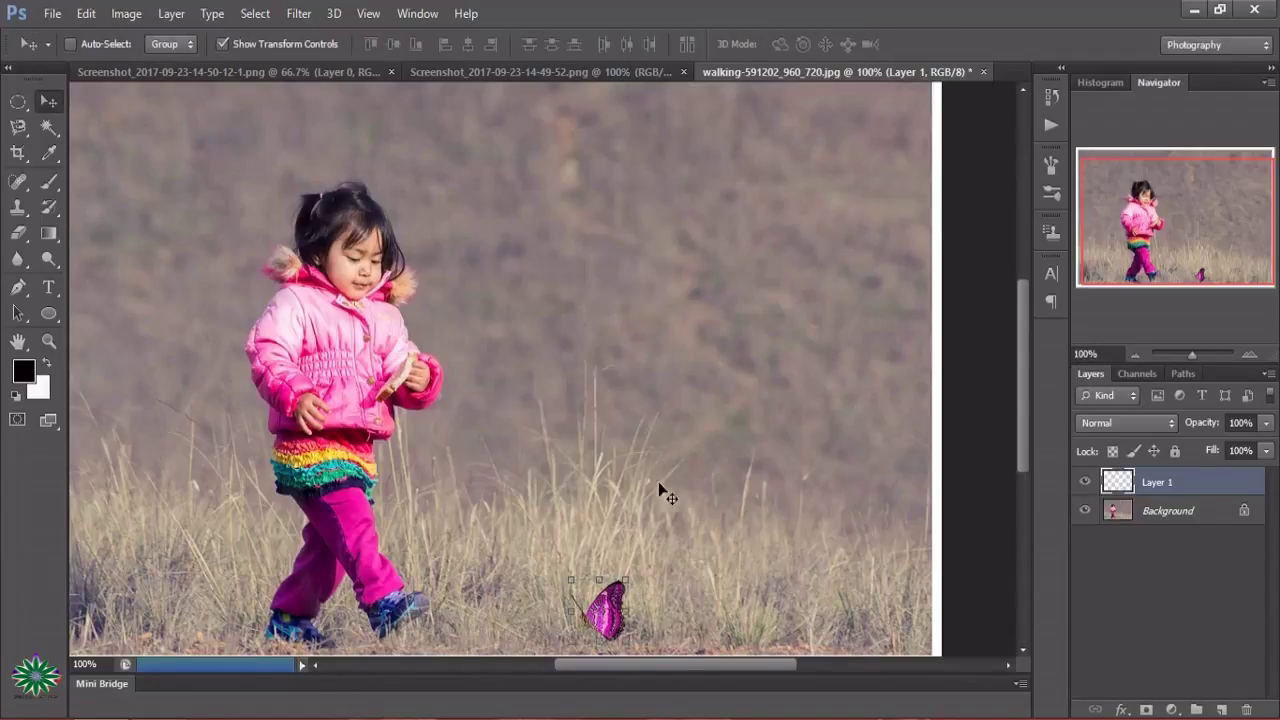
Step: Convert the Background into Layer 0, then select the butterfly's Layer 1
double_click(1222, 511)
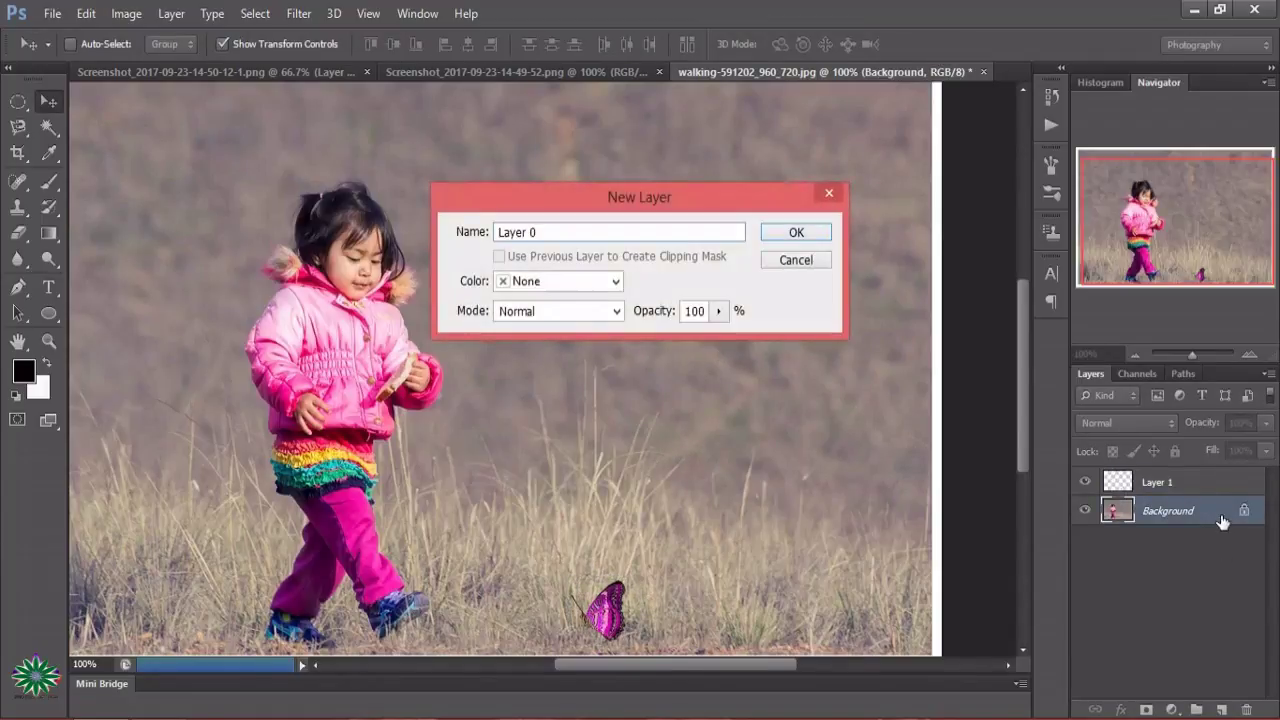
click(812, 233)
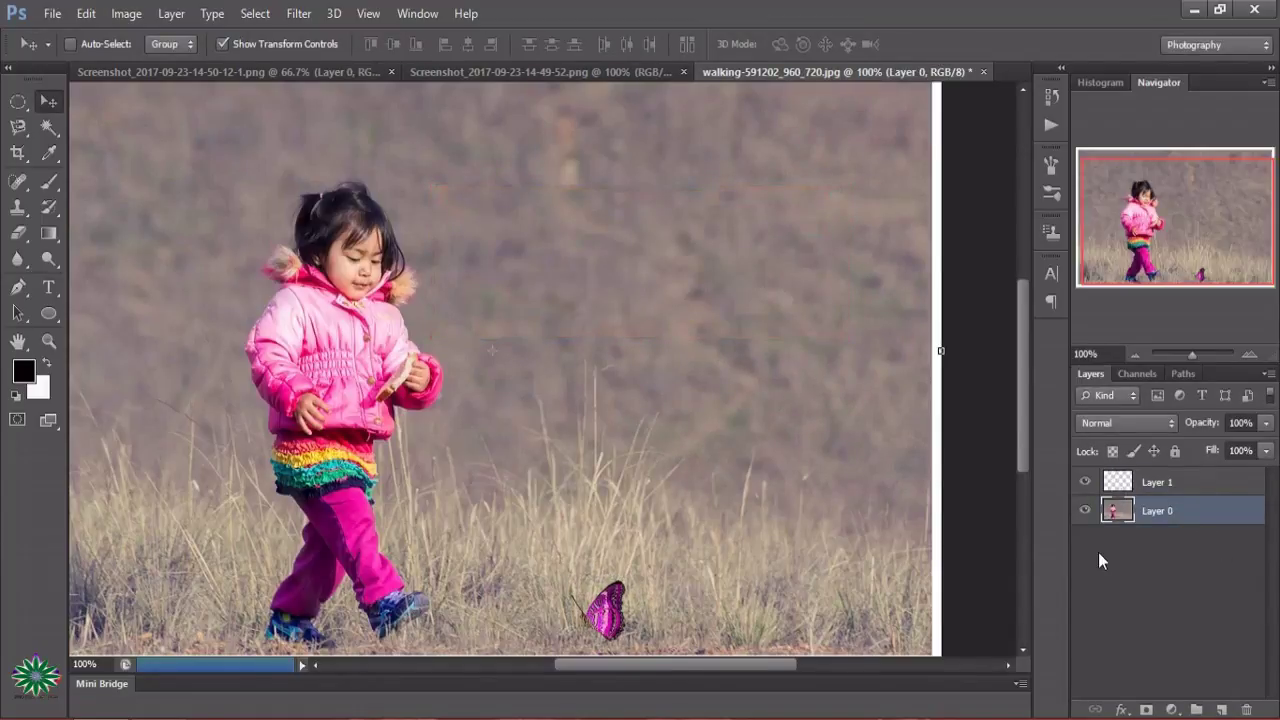
click(1172, 485)
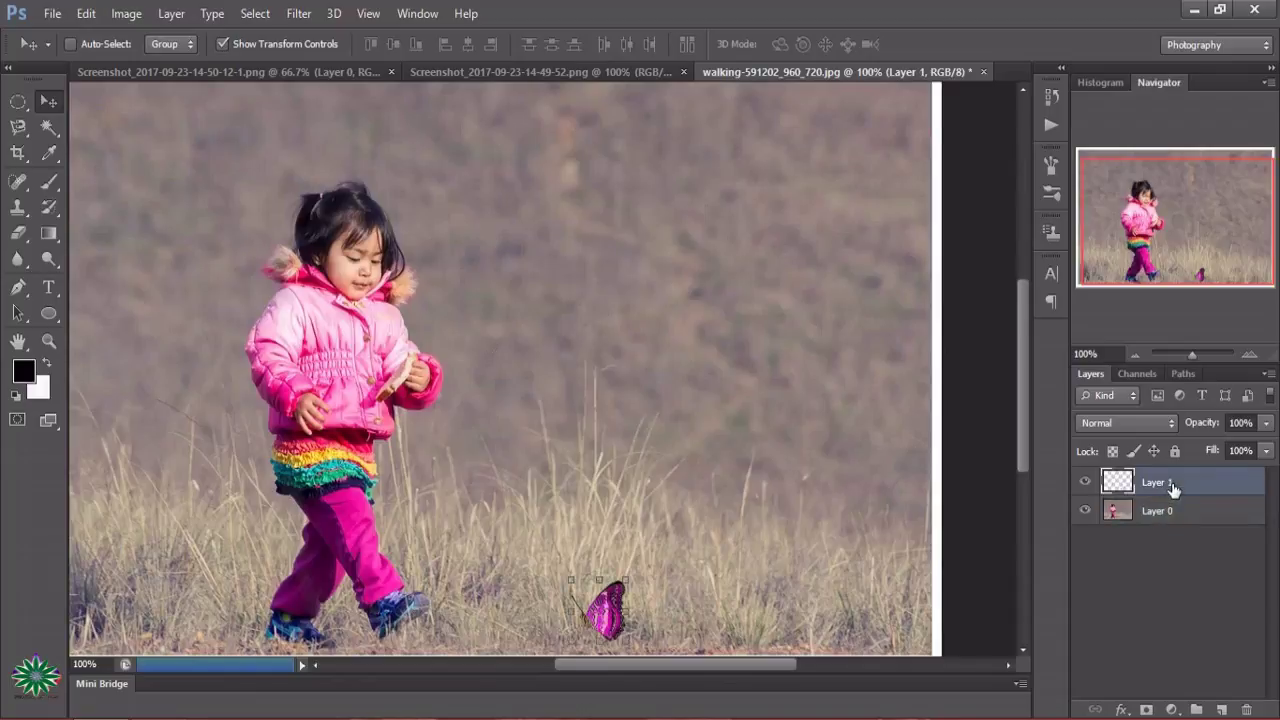
Step: Apply Hue/Saturation to the pink butterfly: Hue +13, Saturation +9, slightly lower Lightness
click(125, 14)
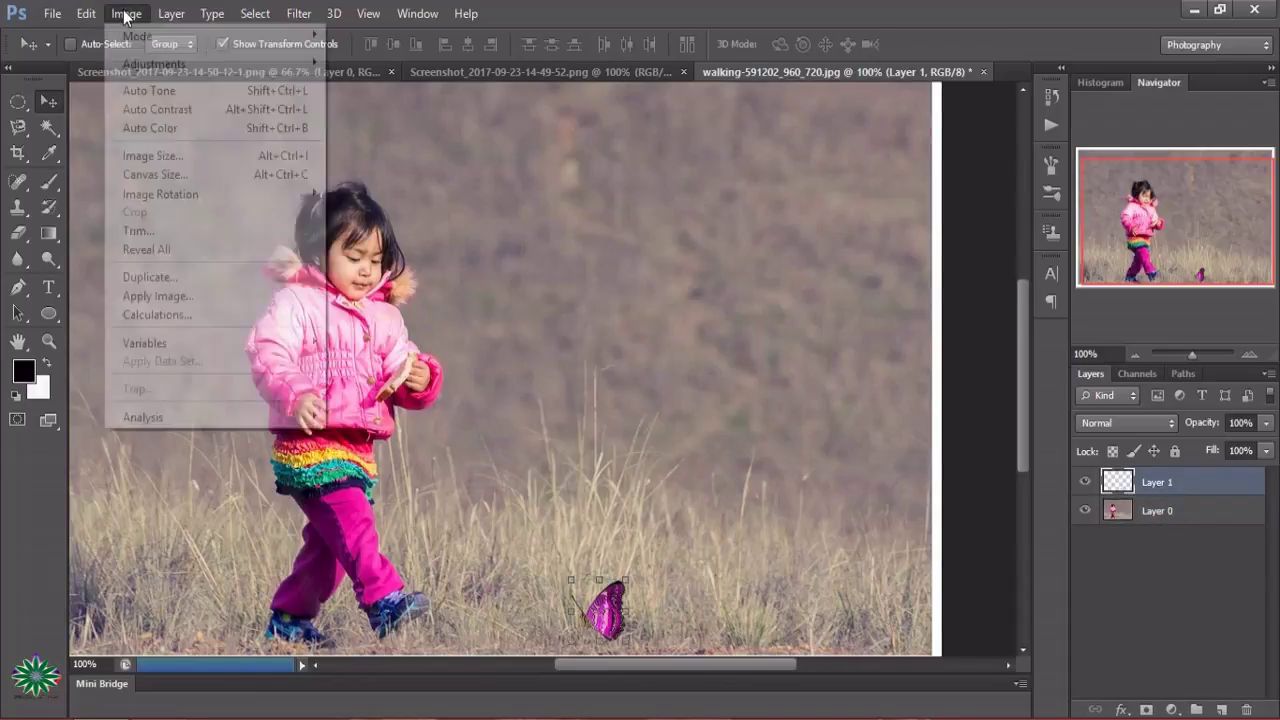
mouse_move(154, 64)
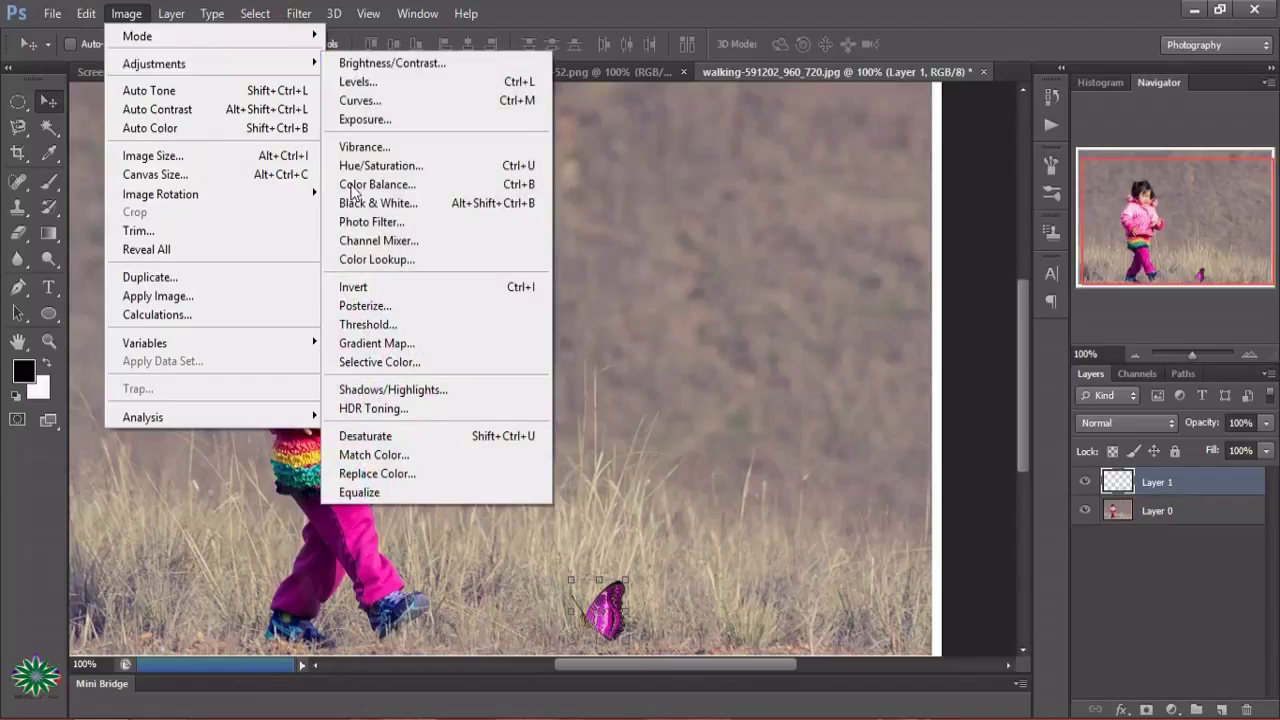
click(448, 170)
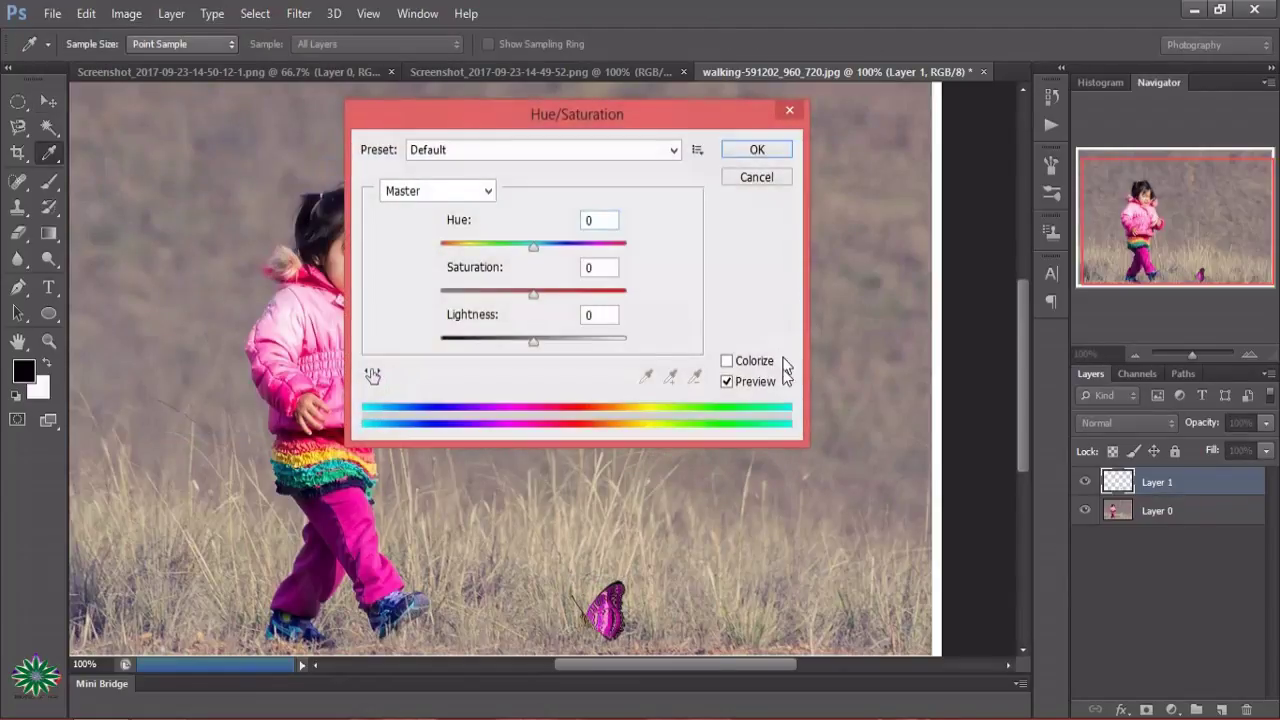
drag(543, 247, 545, 249)
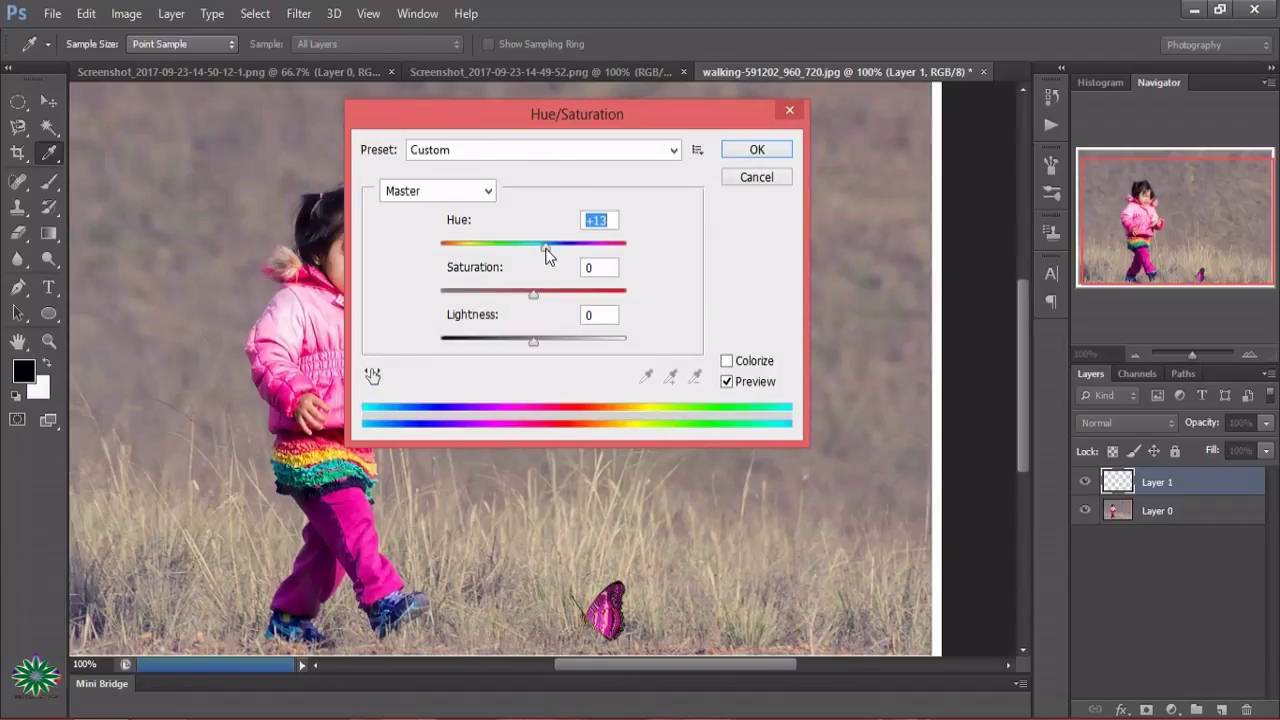
drag(536, 293, 534, 300)
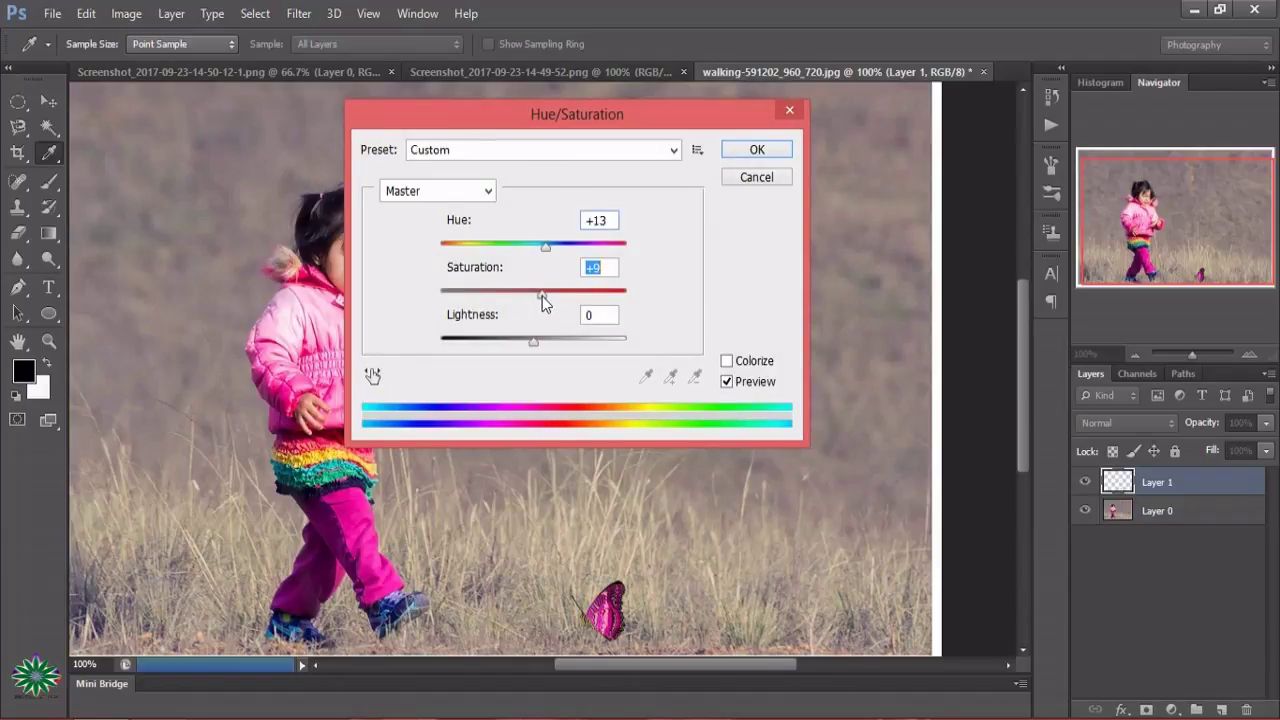
drag(538, 339, 528, 339)
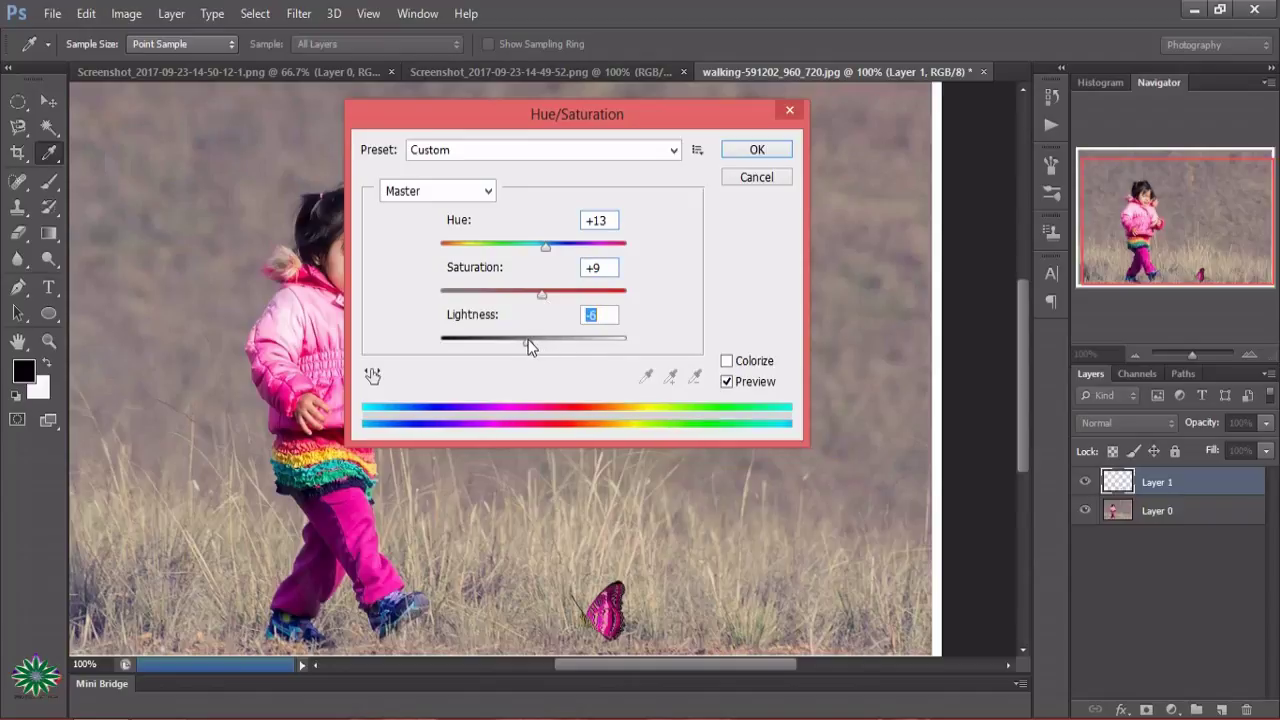
click(756, 150)
key(v)
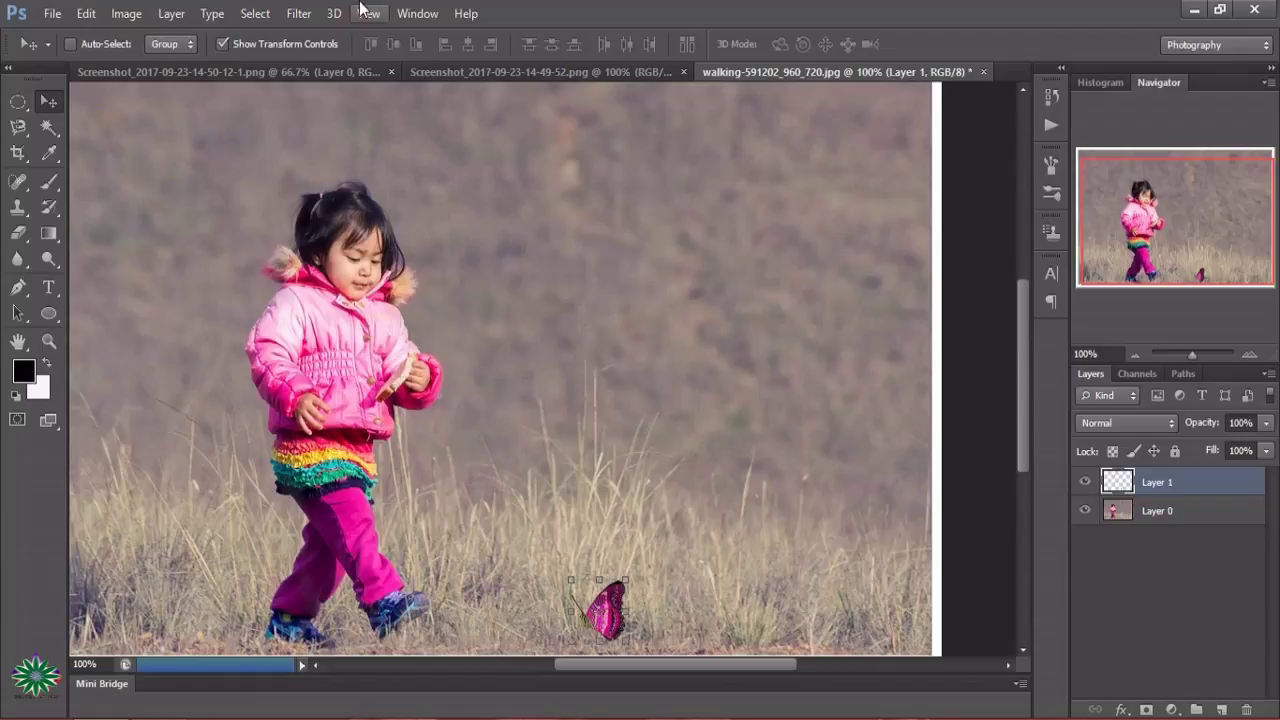
Step: Bring the monarch into the walking photo as Layer 2, shrunk and placed above the pink butterfly
click(436, 73)
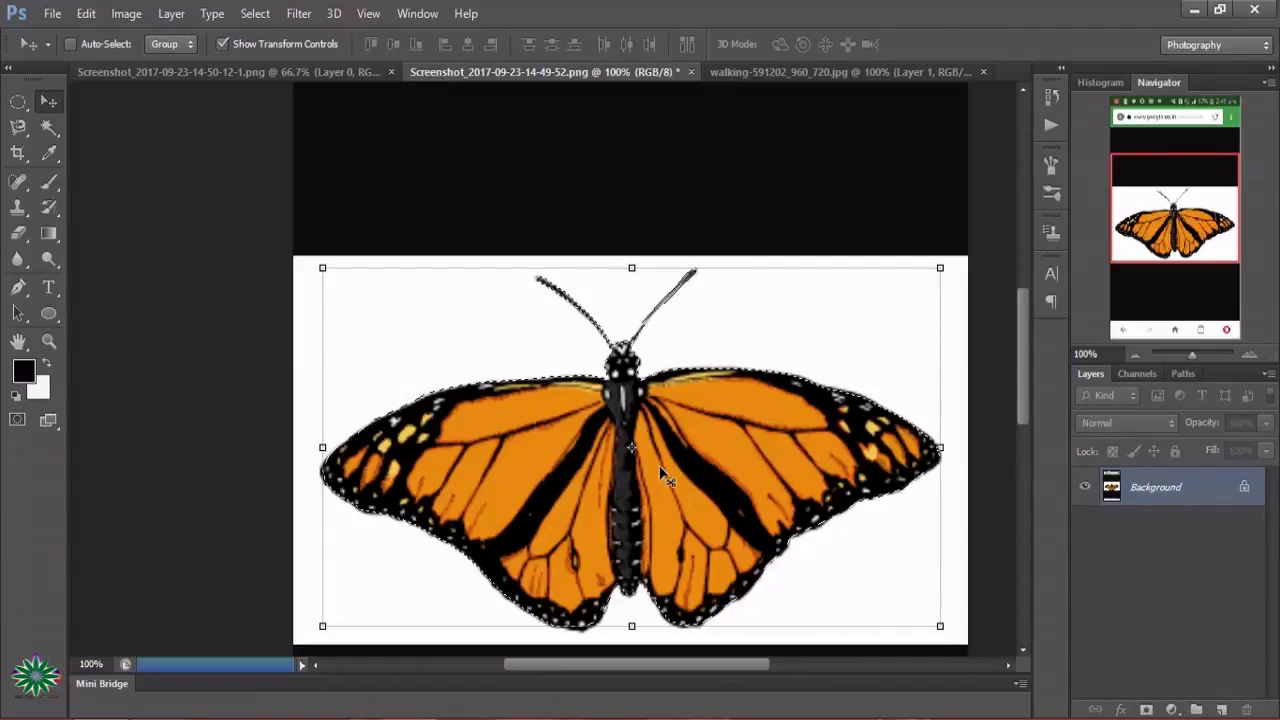
mouse_move(656, 454)
mouse_down()
mouse_move(758, 166)
mouse_move(709, 414)
mouse_up()
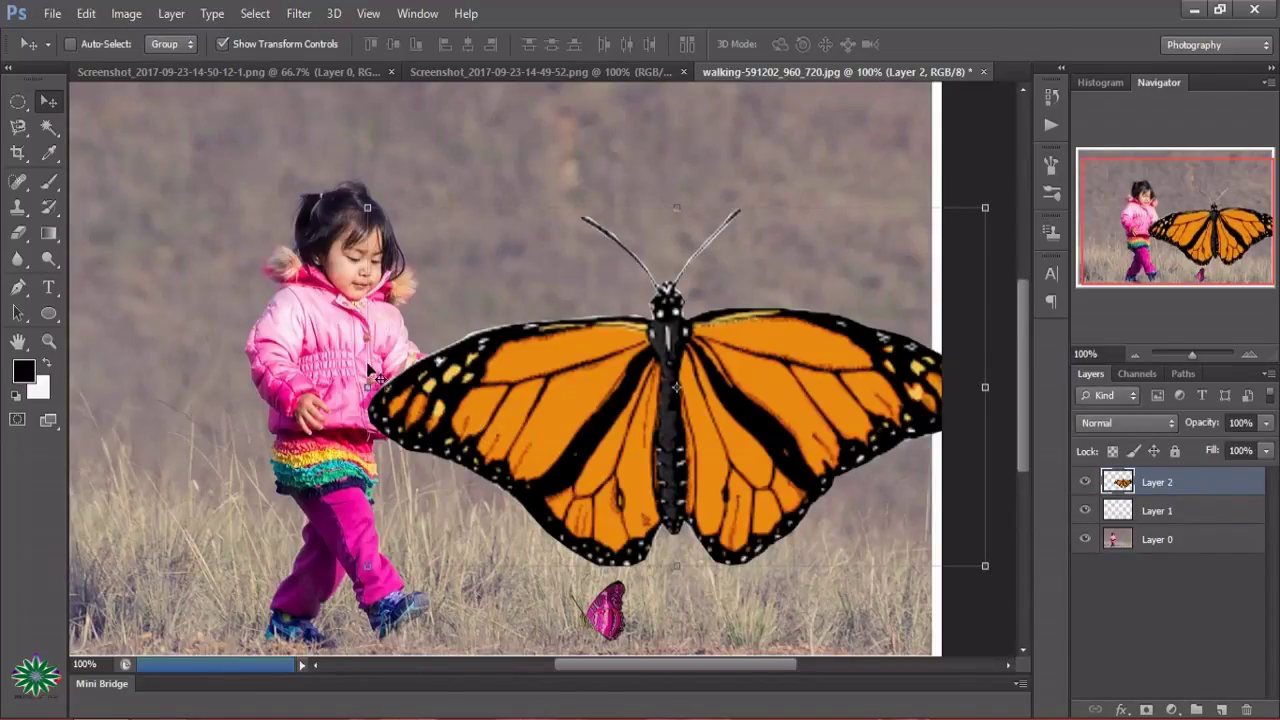
drag(370, 206, 873, 514)
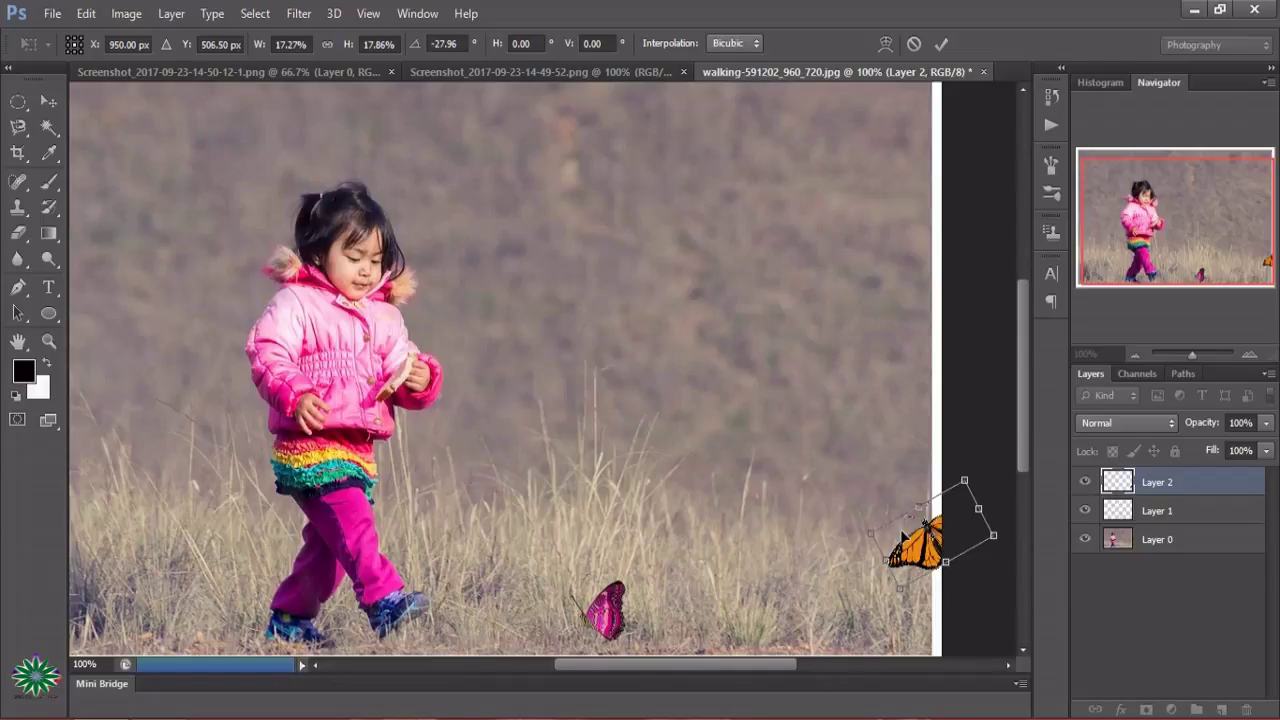
mouse_move(889, 524)
mouse_down()
mouse_move(663, 487)
mouse_move(628, 516)
mouse_move(601, 505)
mouse_move(609, 481)
mouse_up()
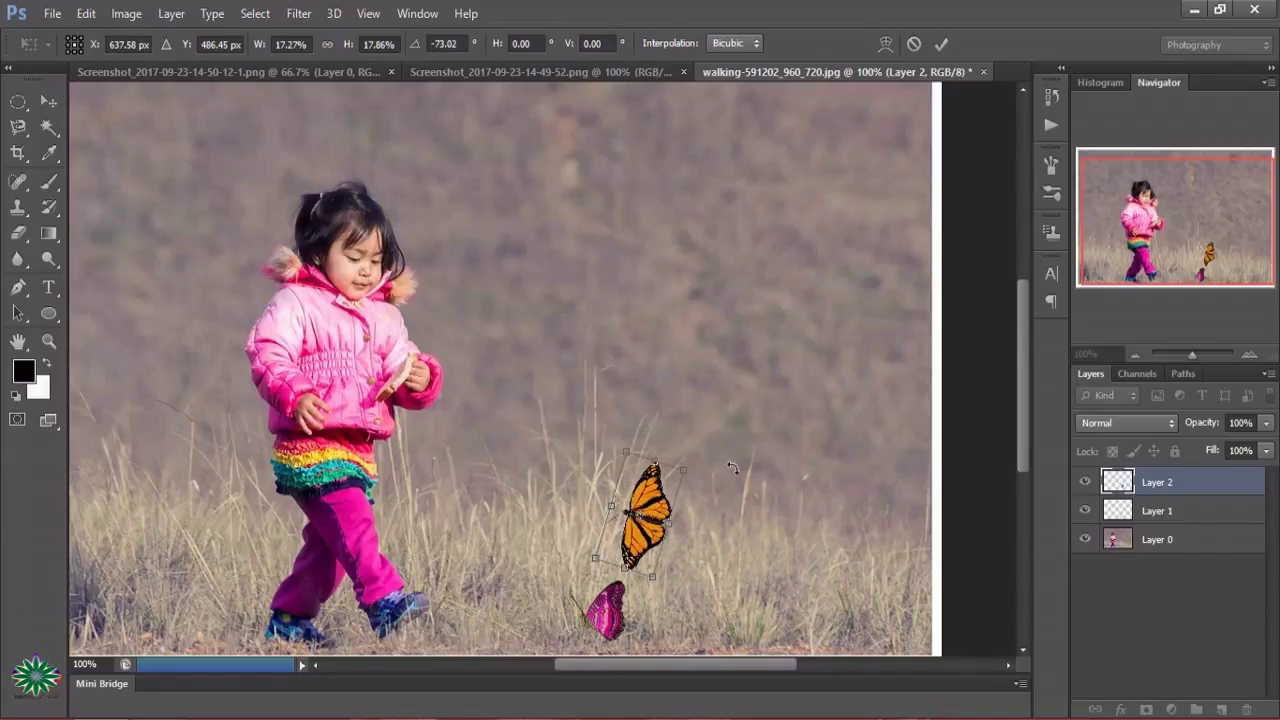
drag(693, 469, 666, 505)
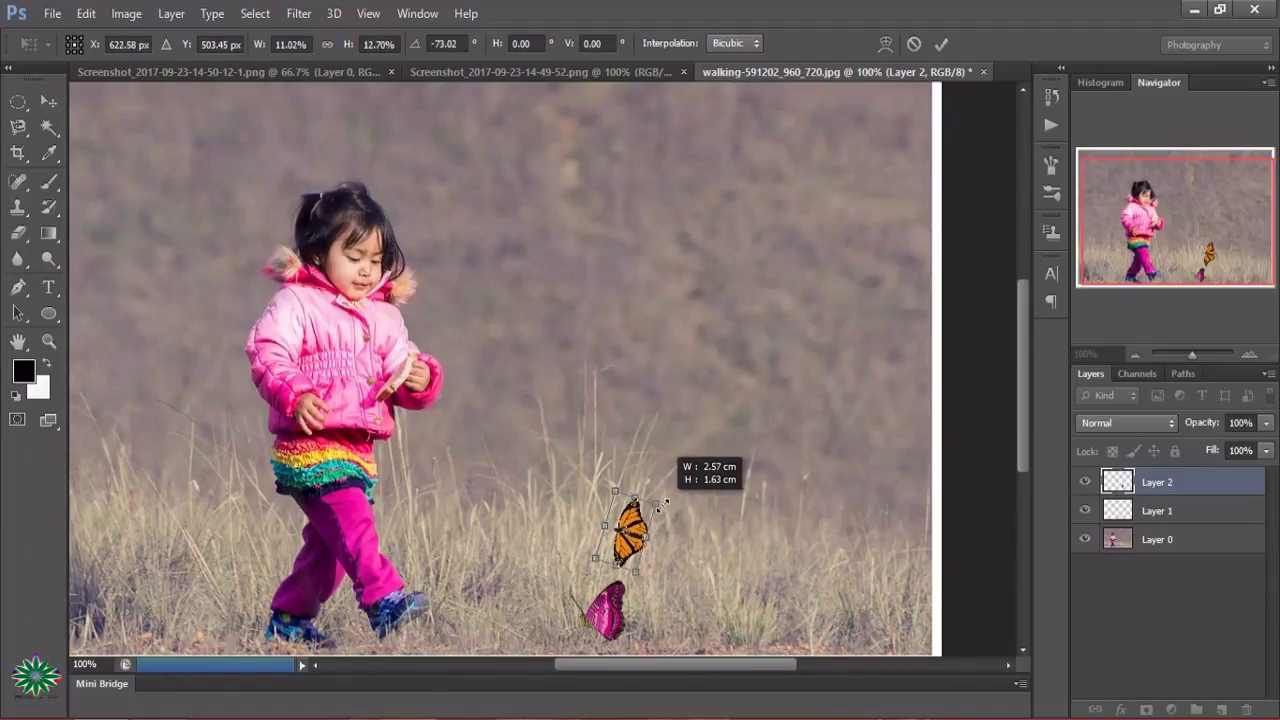
mouse_move(666, 505)
mouse_down()
mouse_move(654, 503)
mouse_move(652, 533)
mouse_up()
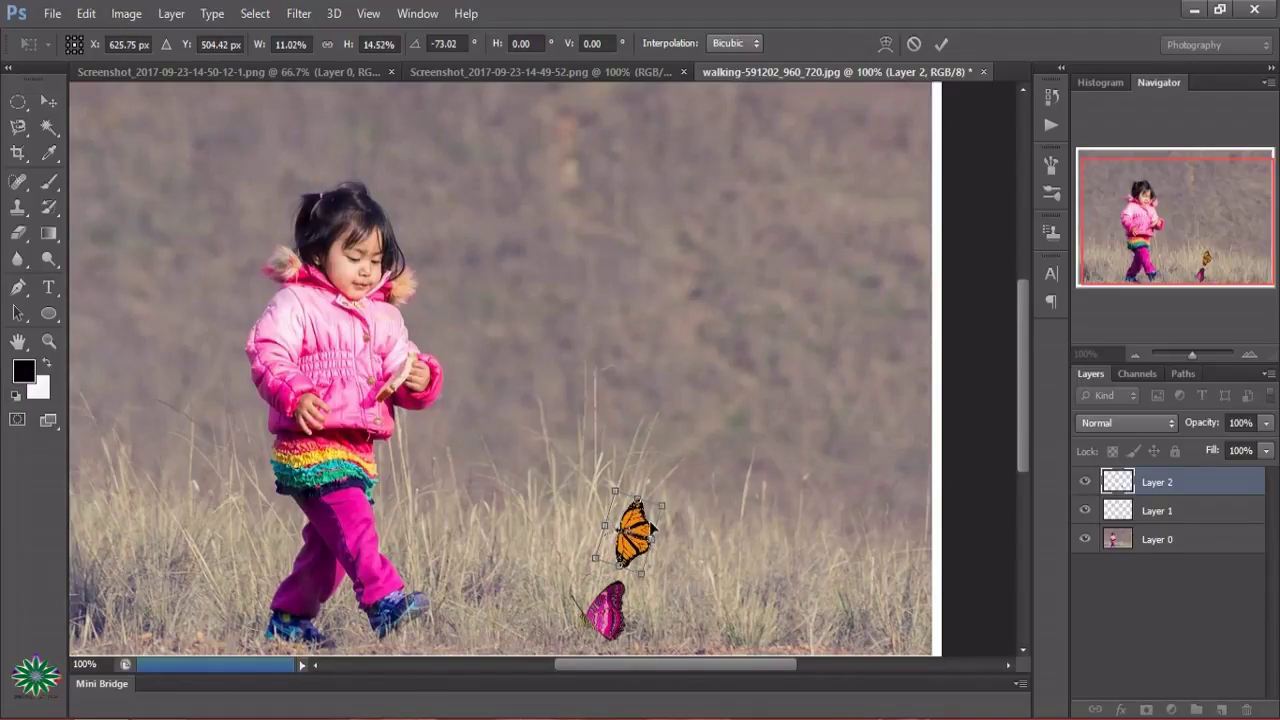
drag(636, 533, 632, 537)
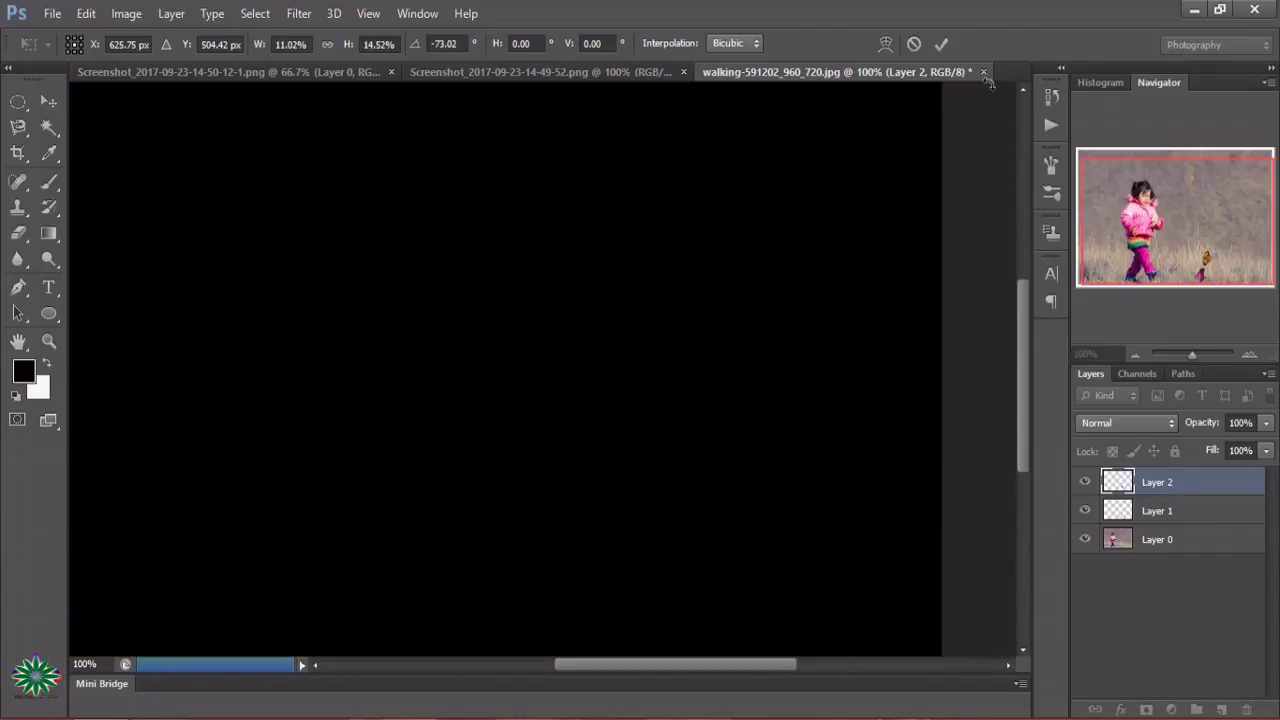
click(939, 45)
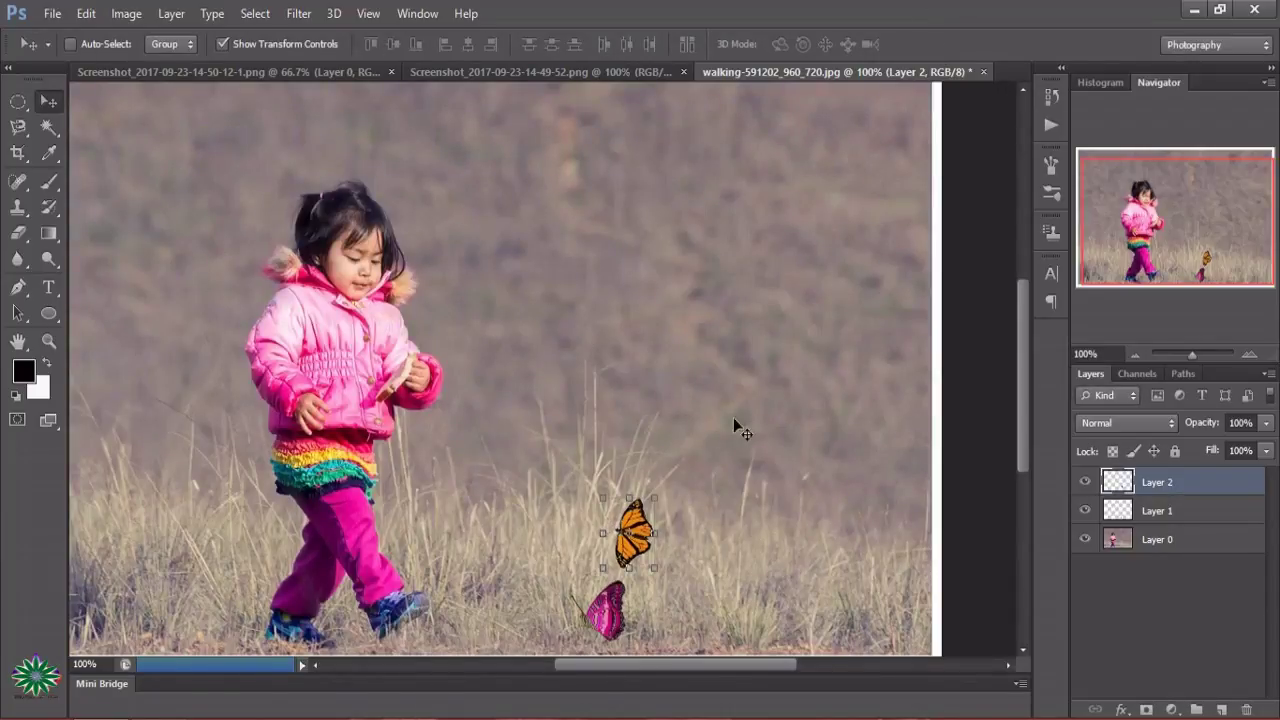
Step: Tilt the orange monarch slightly and commit the rotation
click(591, 505)
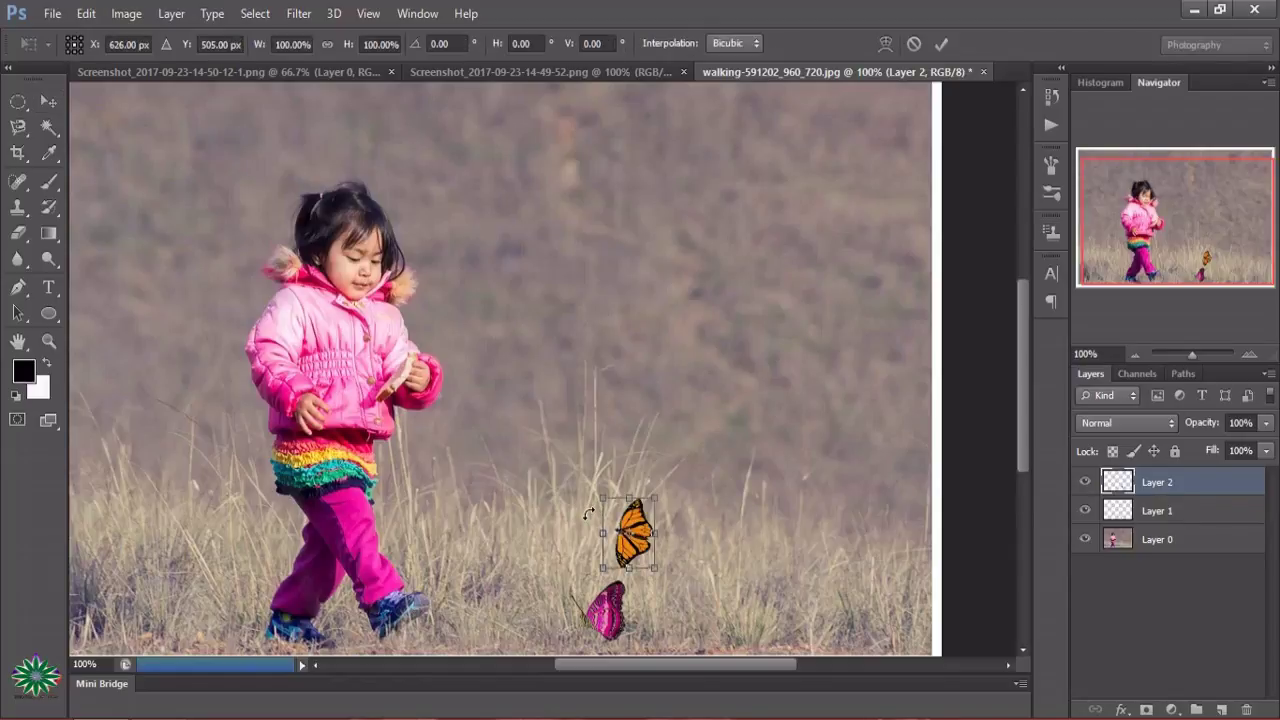
drag(589, 513, 589, 510)
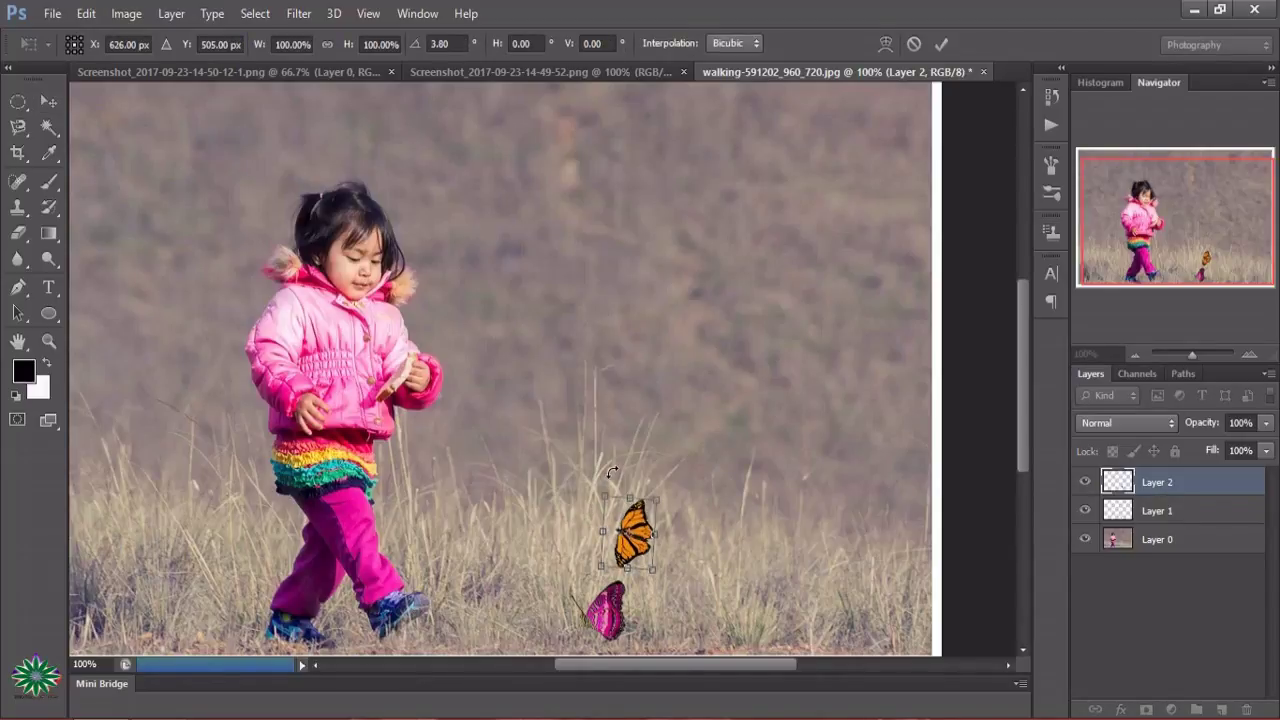
click(941, 44)
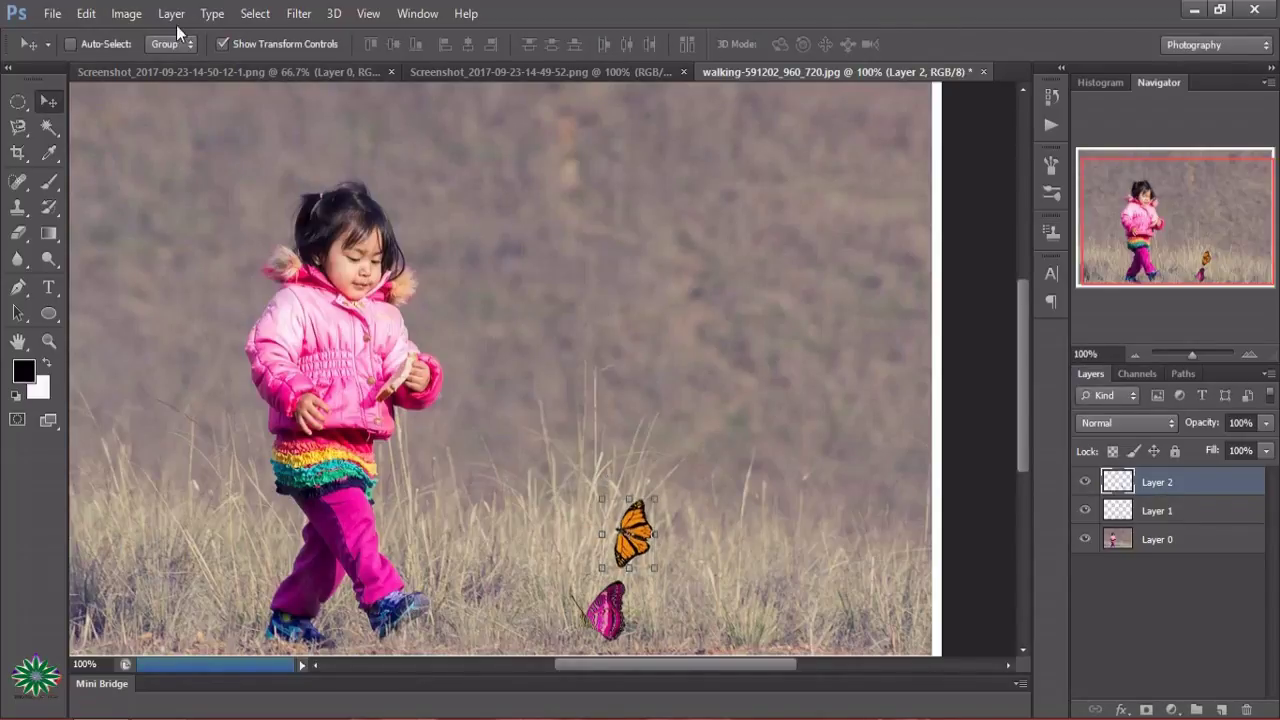
click(126, 13)
mouse_move(154, 63)
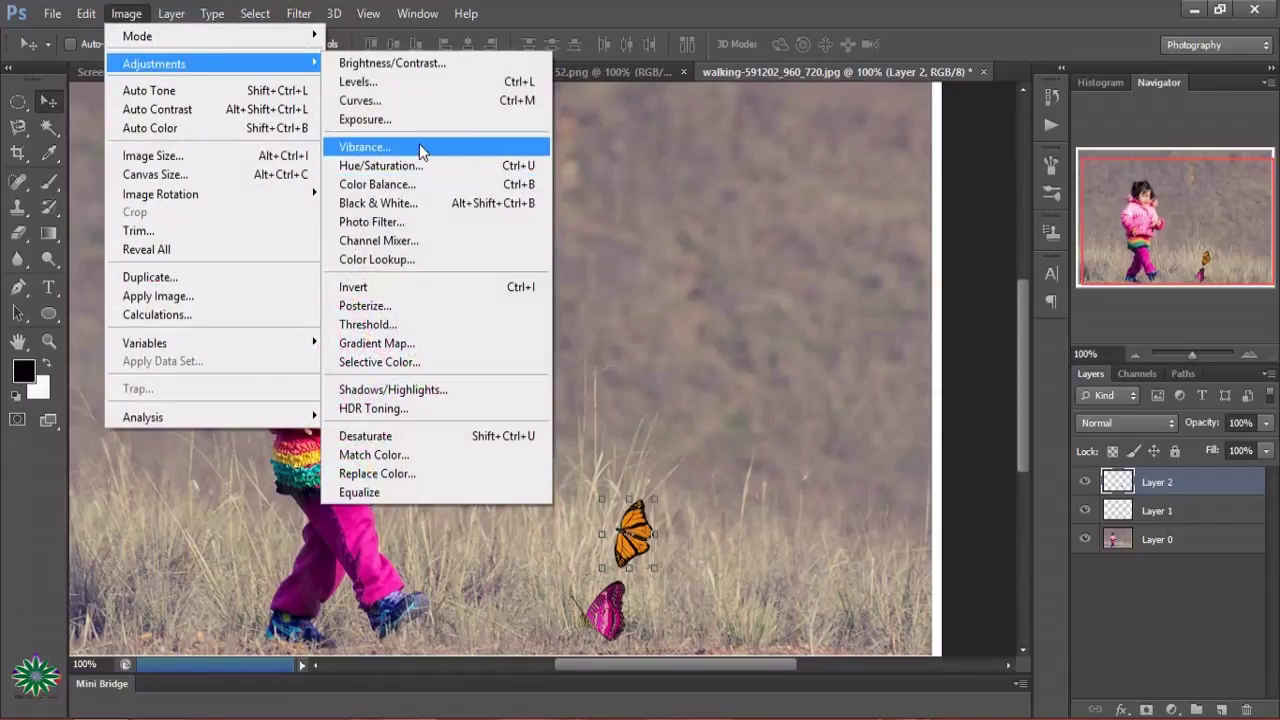
Step: Apply Hue/Saturation to the Layer 2 monarch: Hue -66, Saturation -33, slightly lower Lightness
click(421, 165)
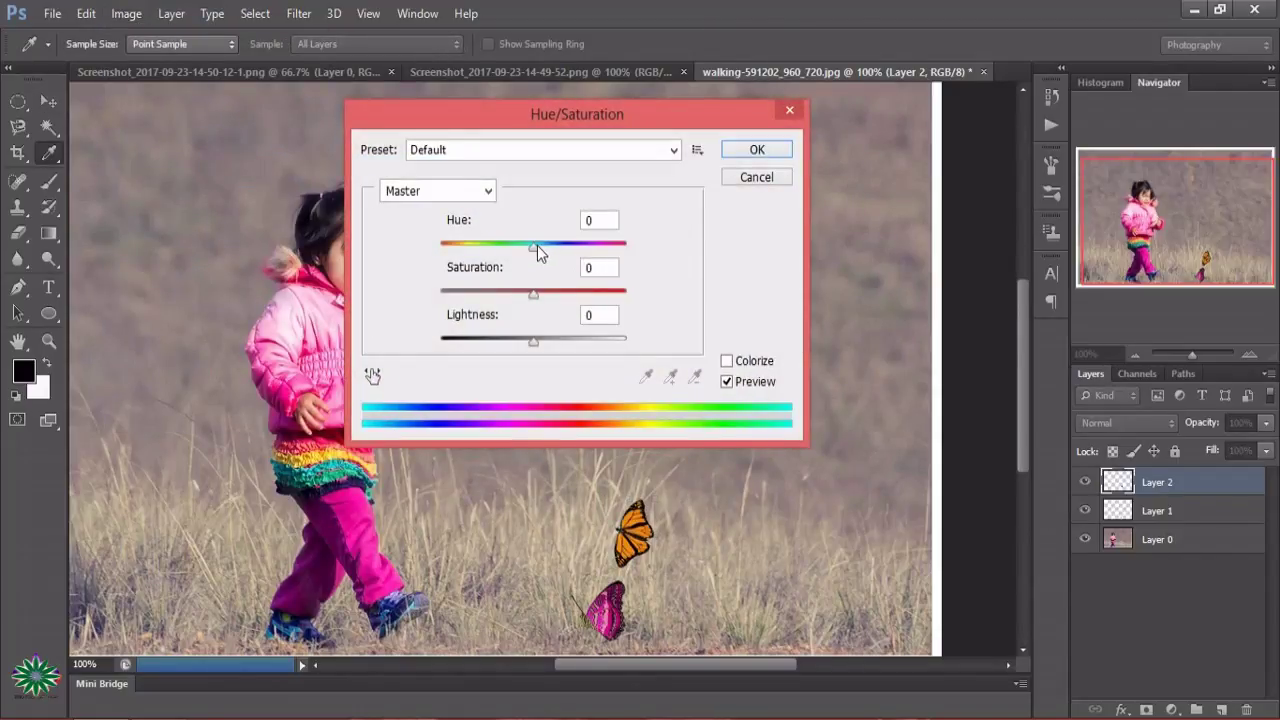
drag(536, 245, 584, 245)
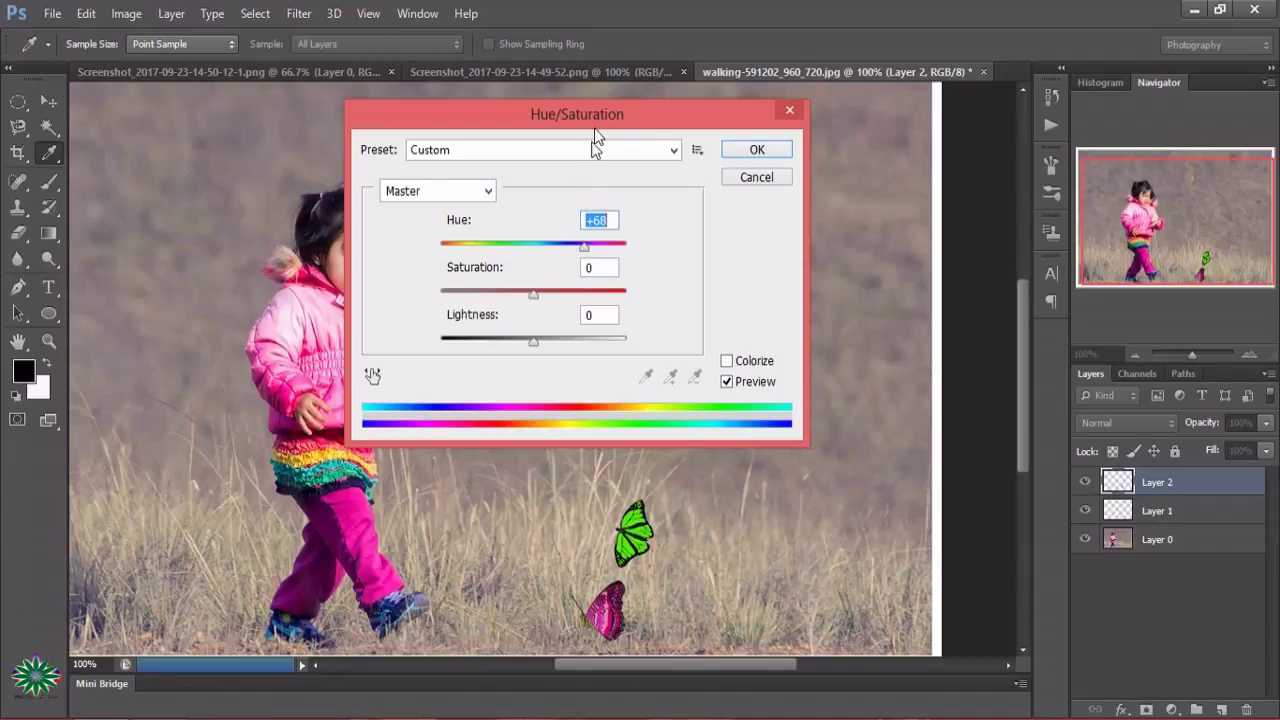
drag(592, 129, 804, 126)
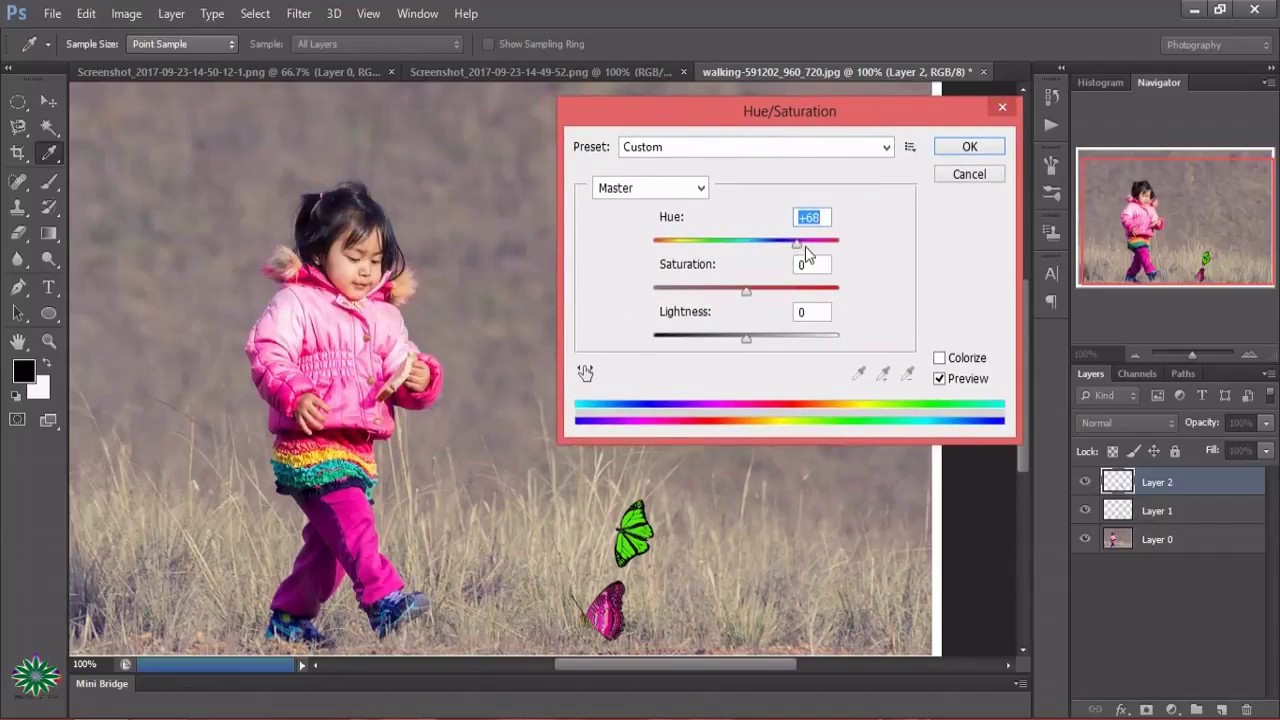
mouse_move(805, 246)
mouse_down()
mouse_move(840, 245)
mouse_move(699, 262)
mouse_up()
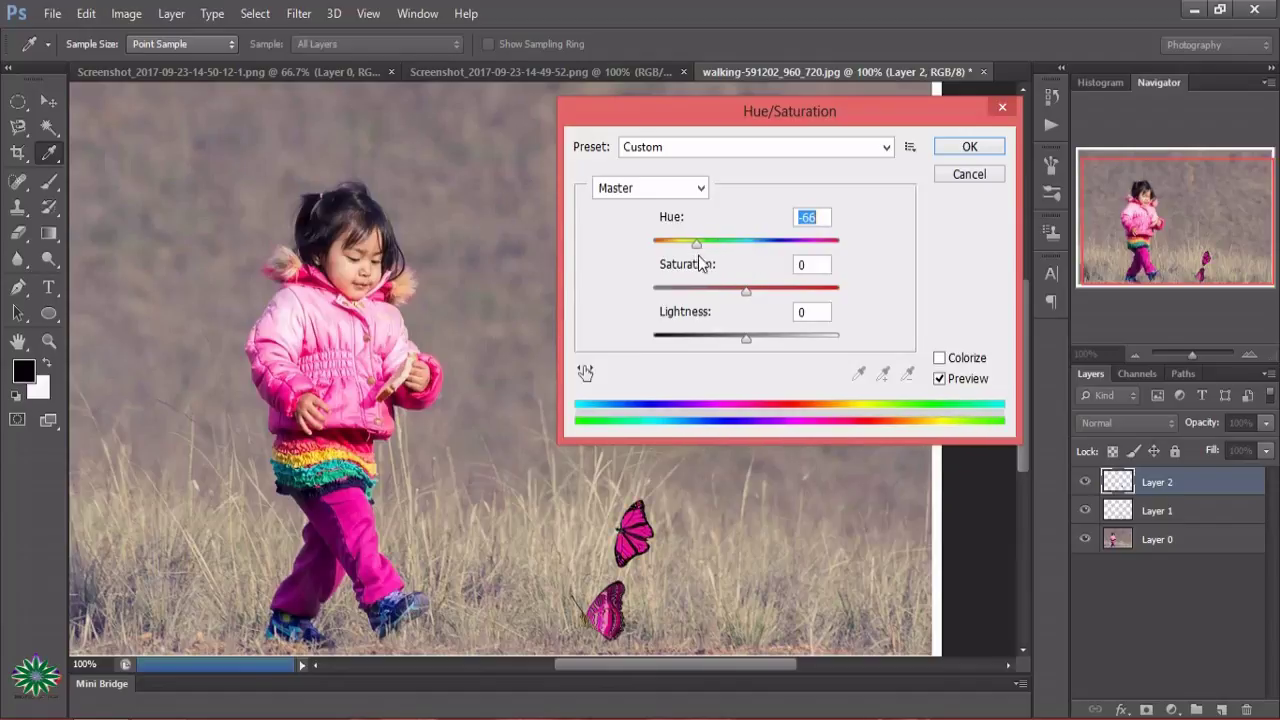
mouse_move(745, 291)
mouse_down()
mouse_move(718, 297)
mouse_move(723, 316)
mouse_move(708, 311)
mouse_move(757, 345)
mouse_move(739, 344)
mouse_up()
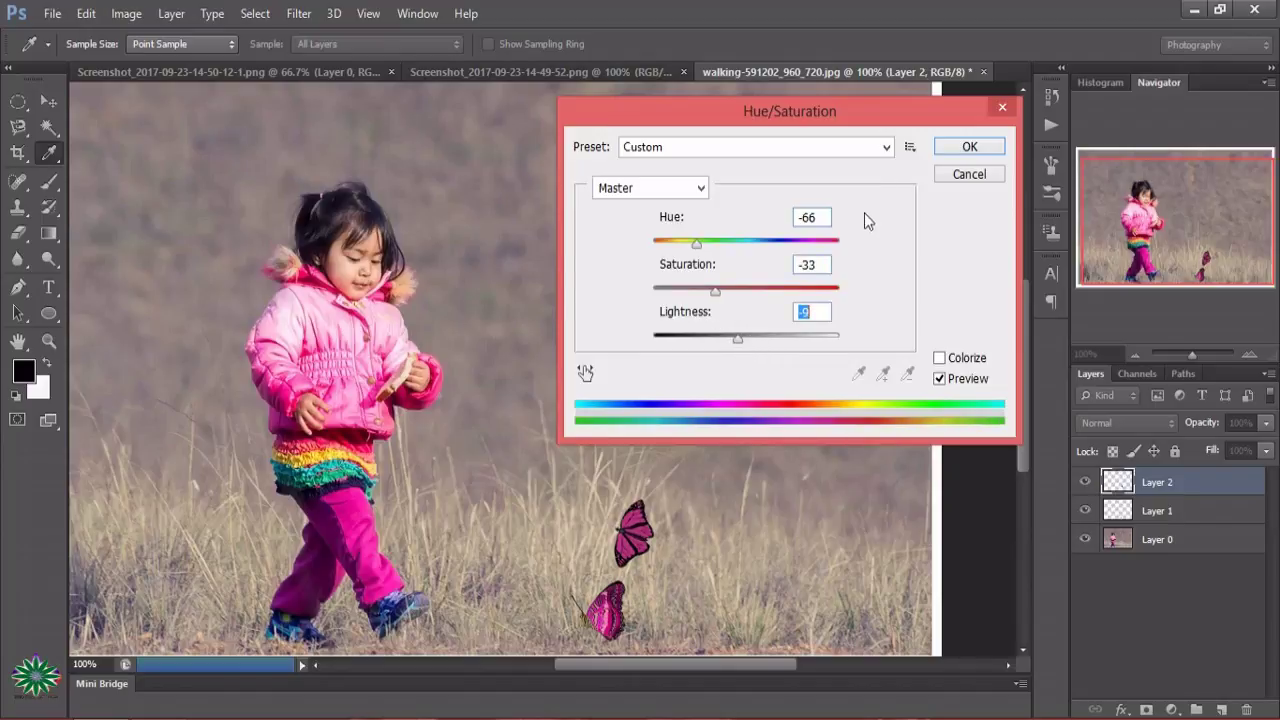
click(952, 149)
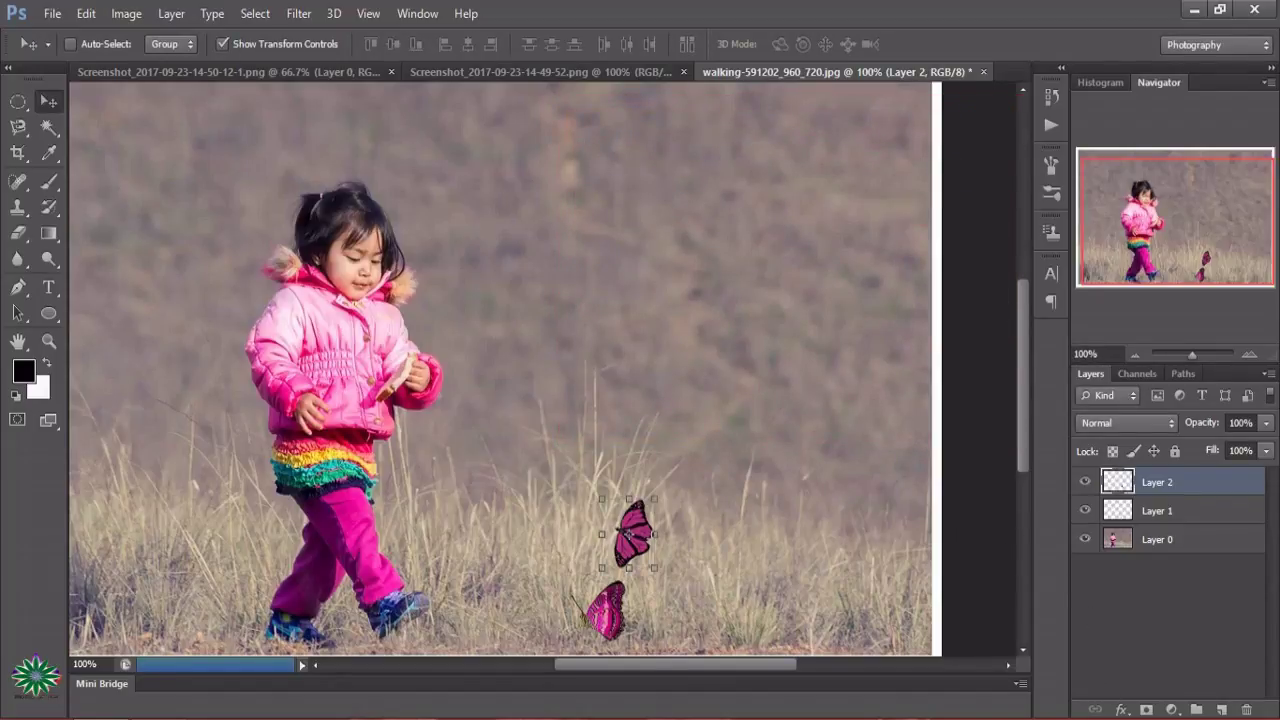
Step: Add a Solid Color fill layer in orange #cc5526
click(1176, 711)
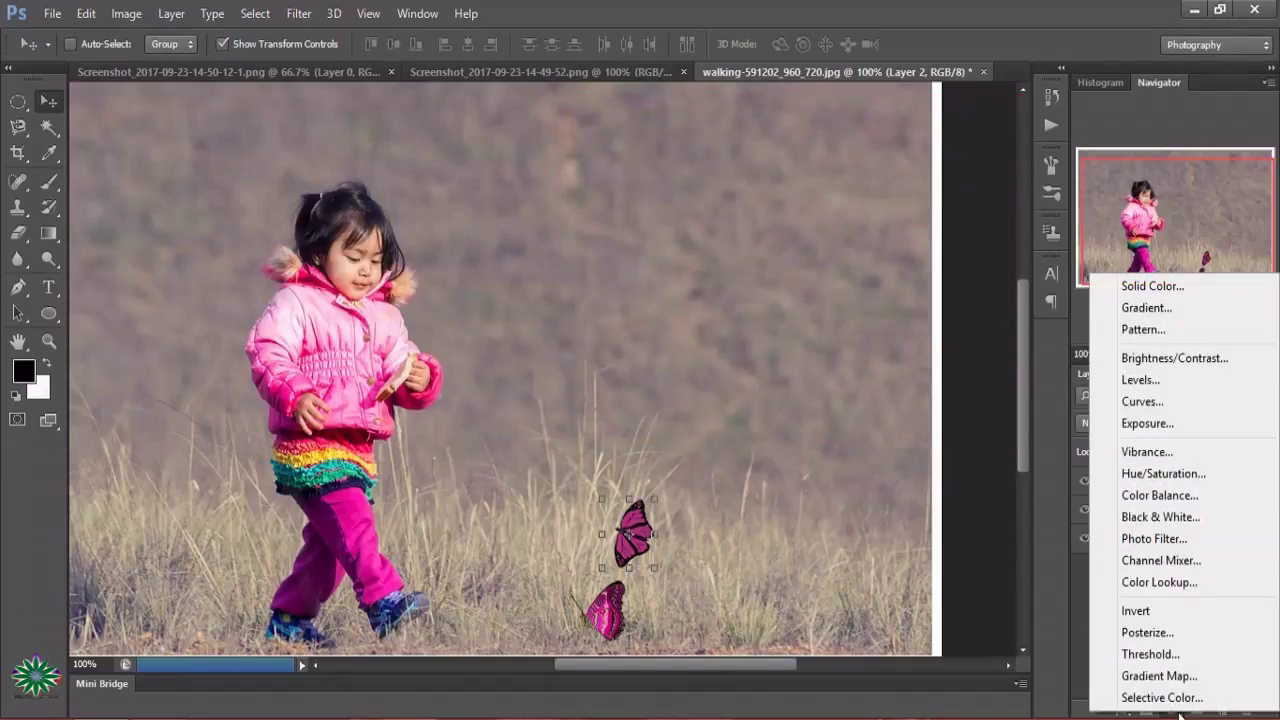
click(1176, 290)
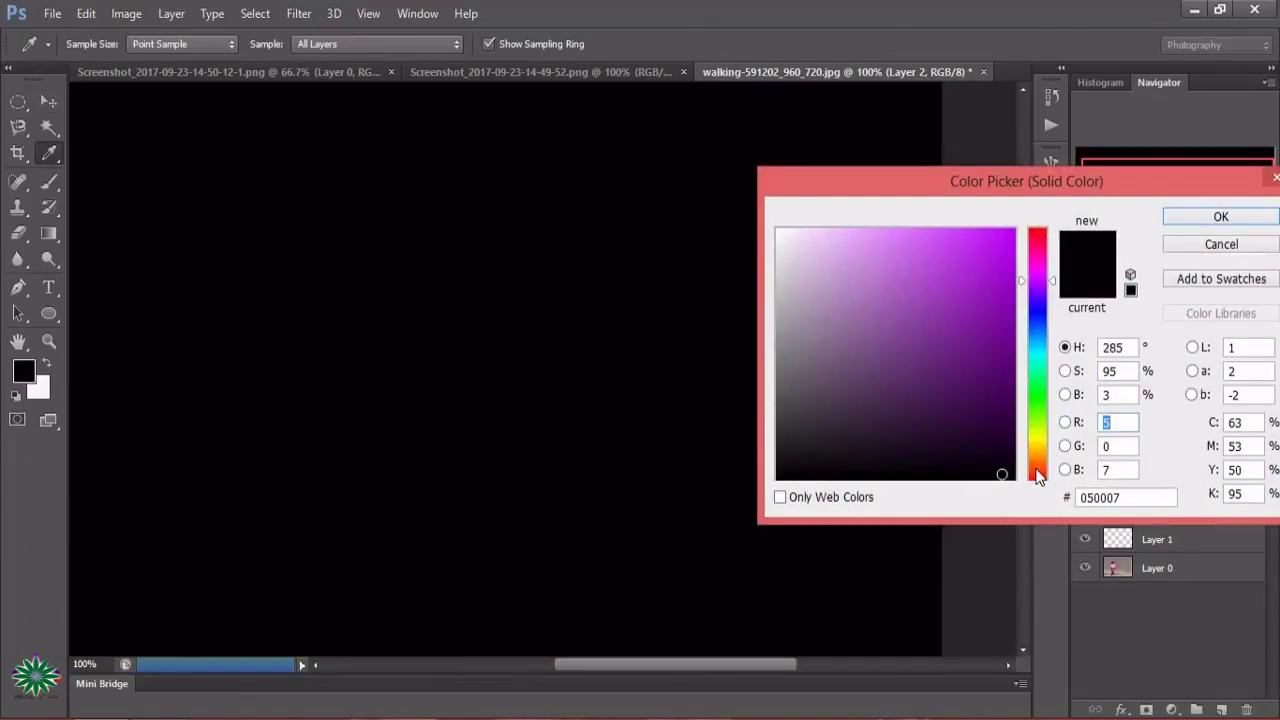
click(1037, 468)
click(969, 279)
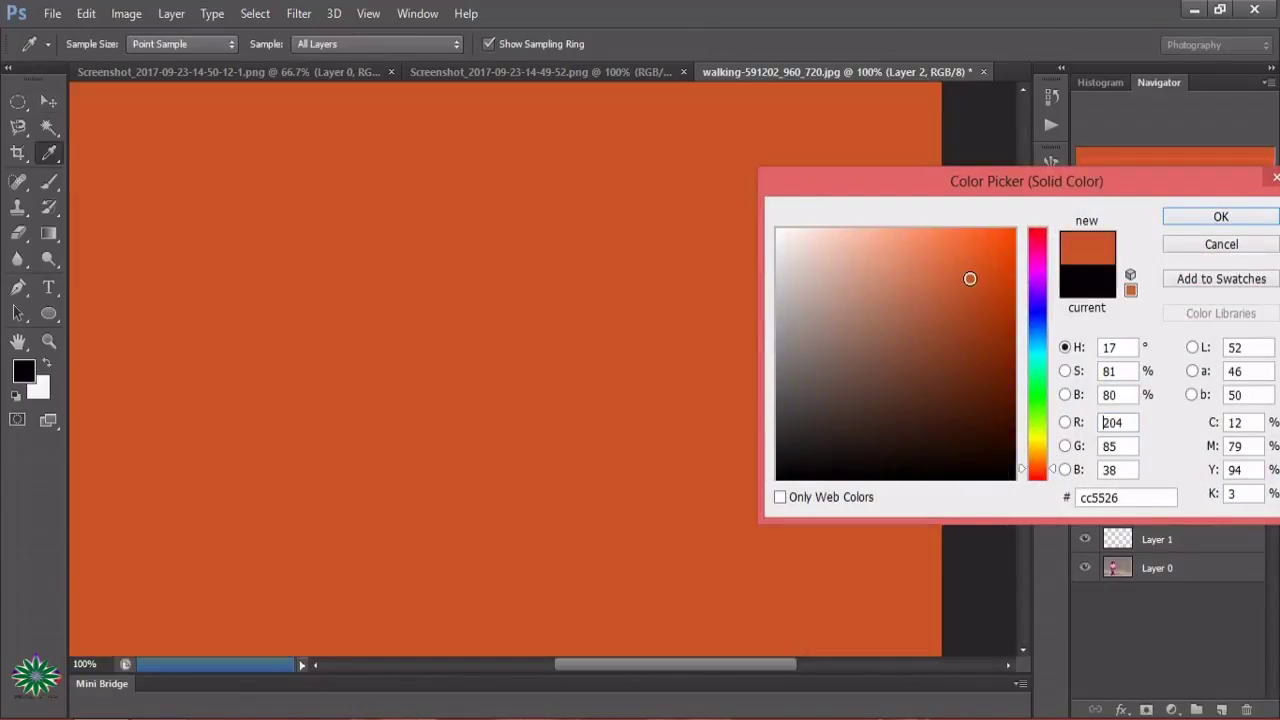
click(1180, 217)
Step: Set the orange fill layer to Screen blend mode at 13% opacity
click(1125, 423)
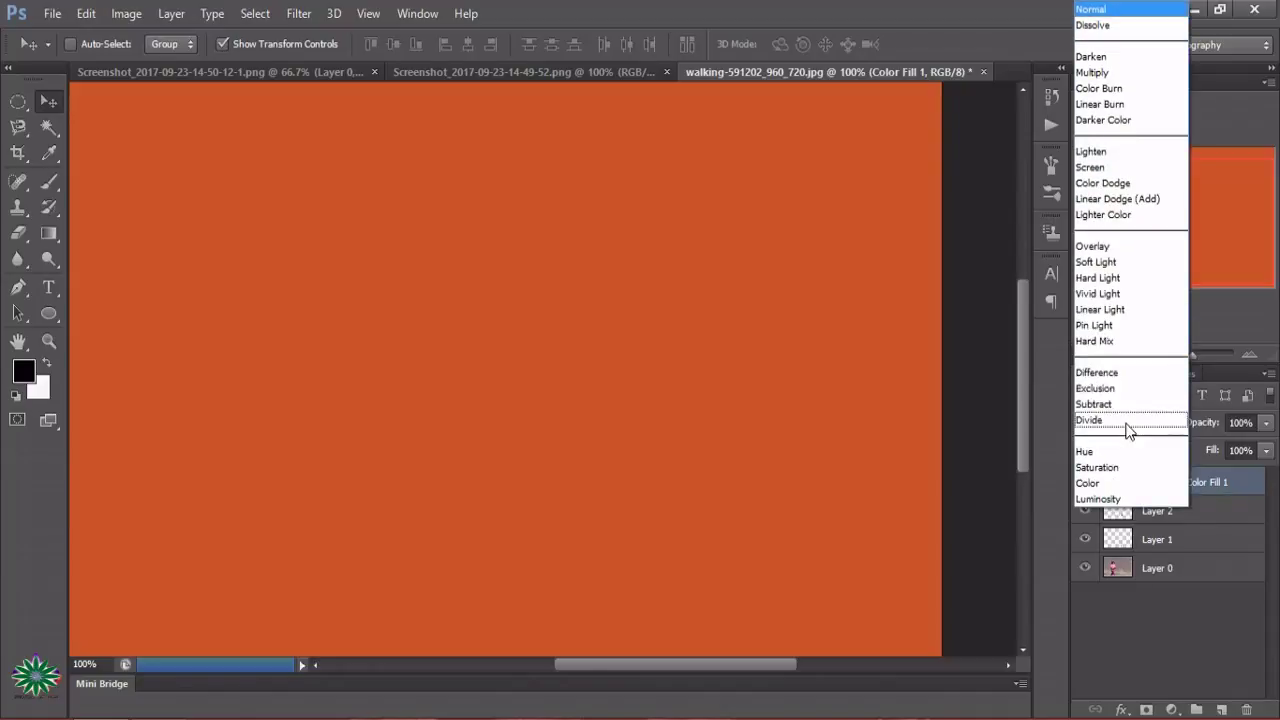
click(1091, 167)
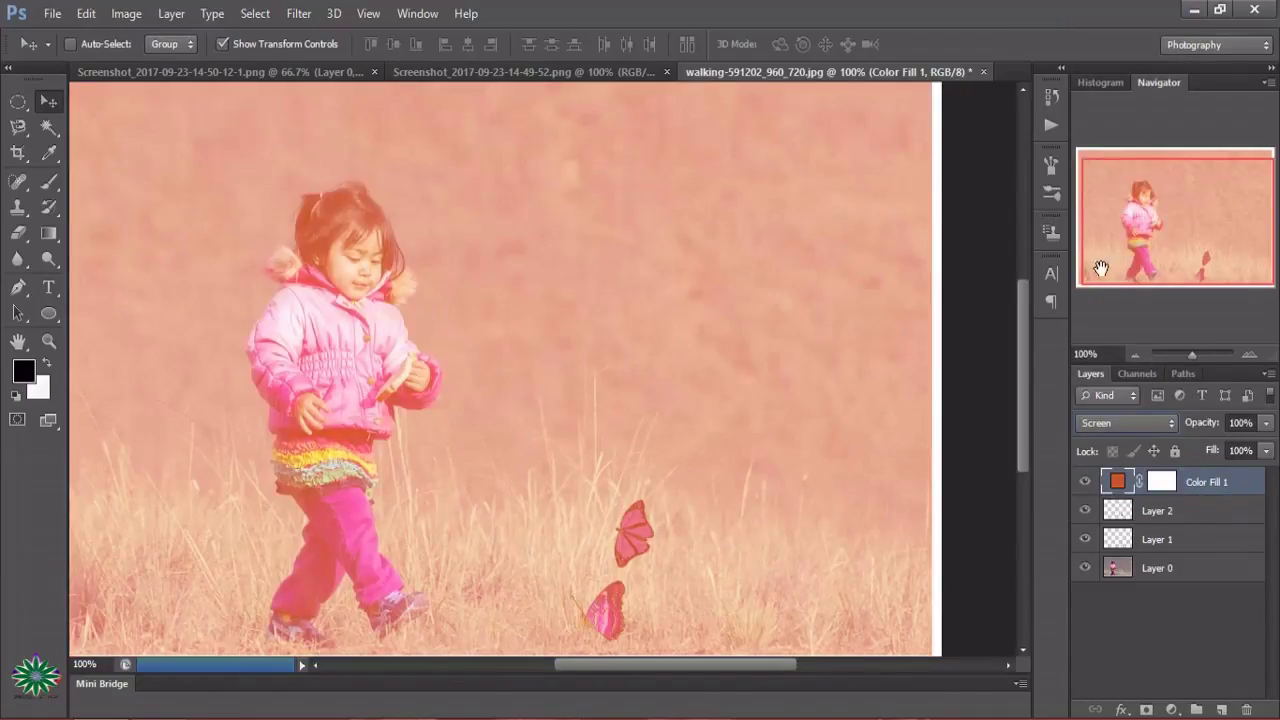
click(1265, 426)
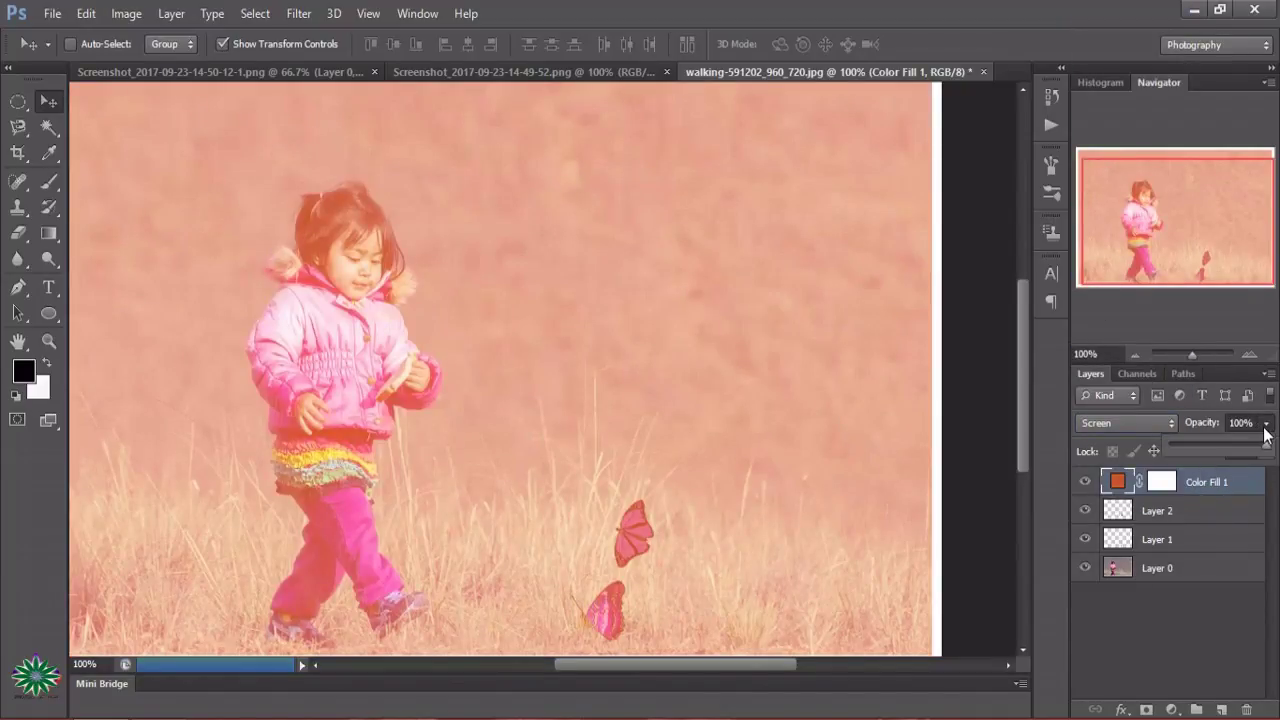
drag(1265, 446, 1176, 448)
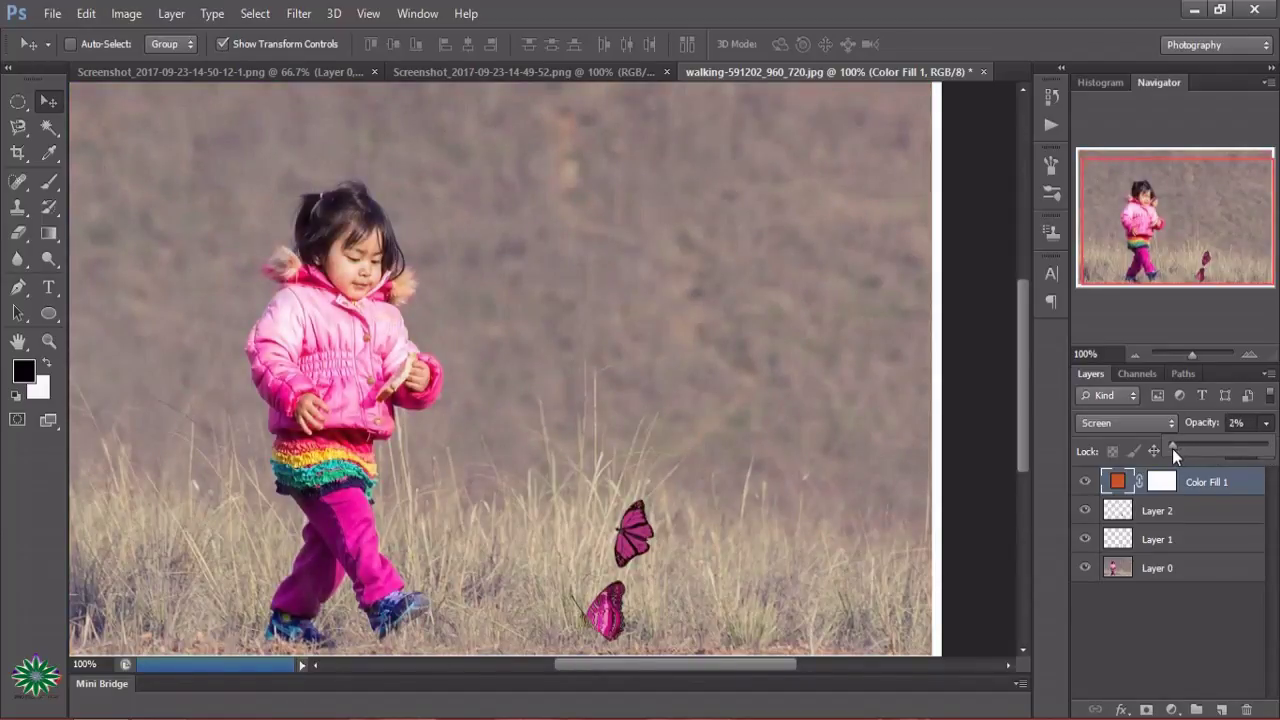
drag(1179, 449, 1183, 450)
Step: Add a Hue/Saturation layer with Master Hue -15, Saturation -48, Lightness -8
click(1172, 709)
click(1160, 477)
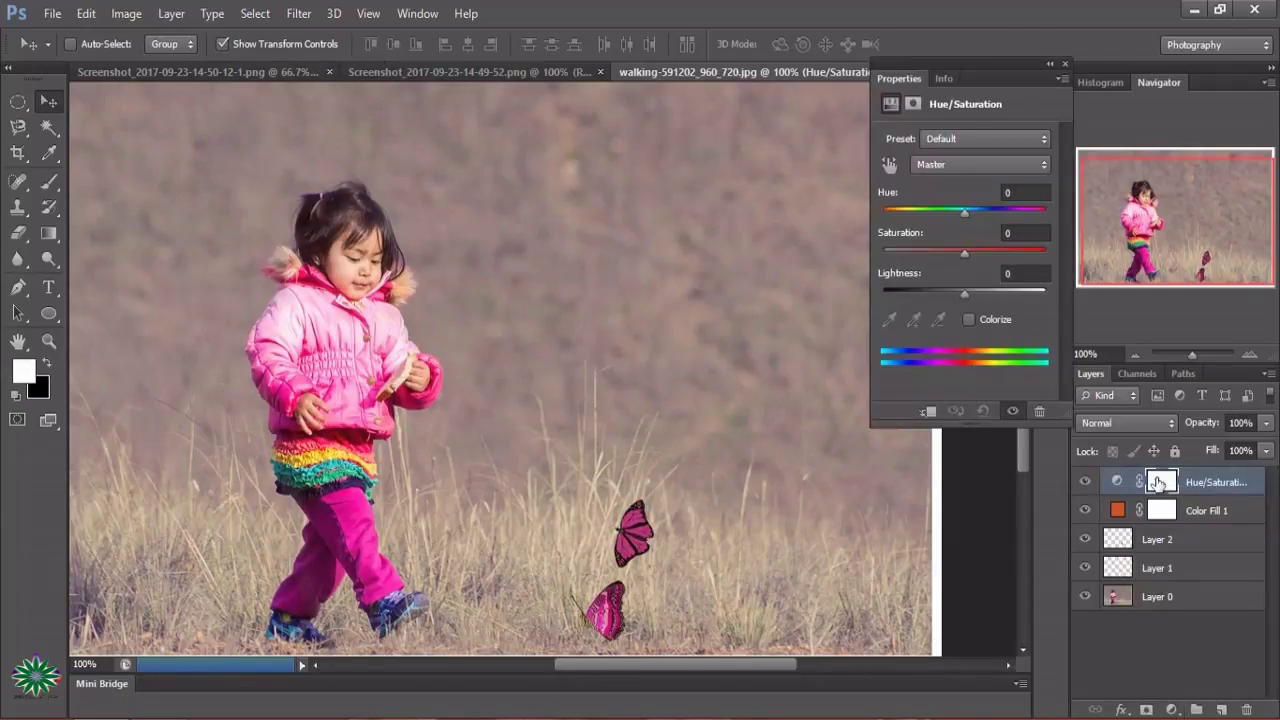
drag(972, 214, 952, 216)
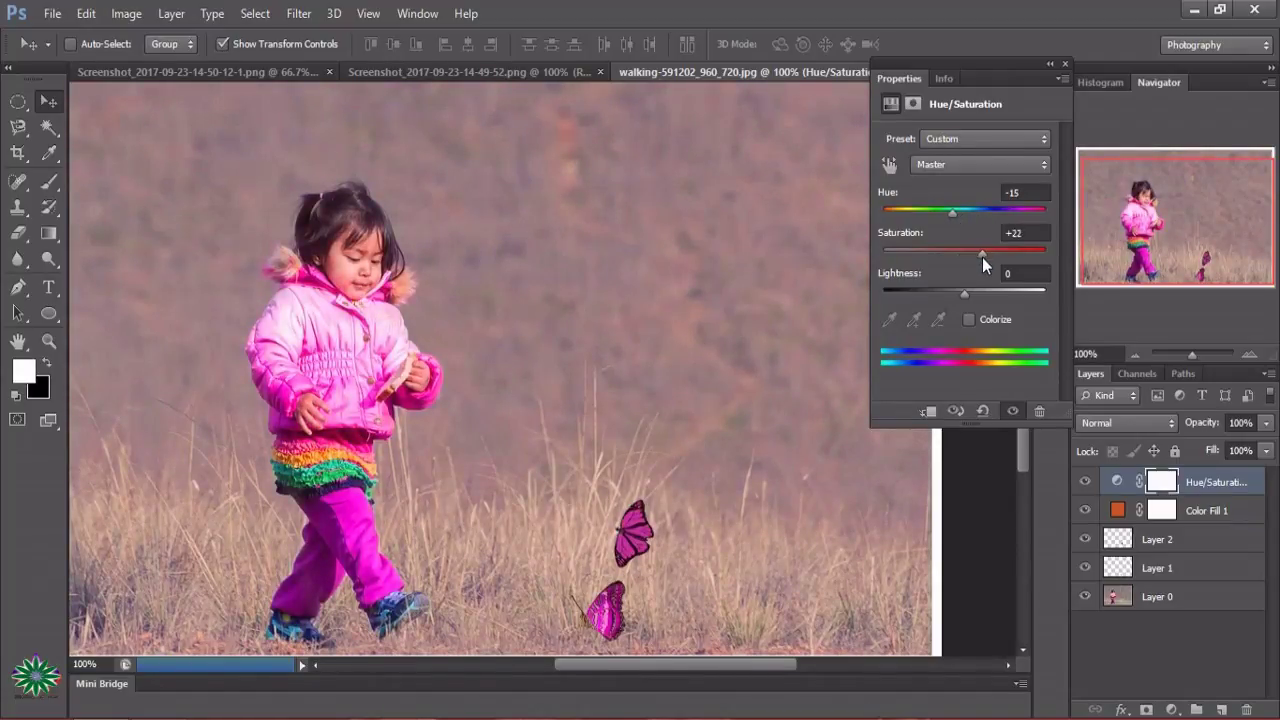
drag(982, 257, 925, 256)
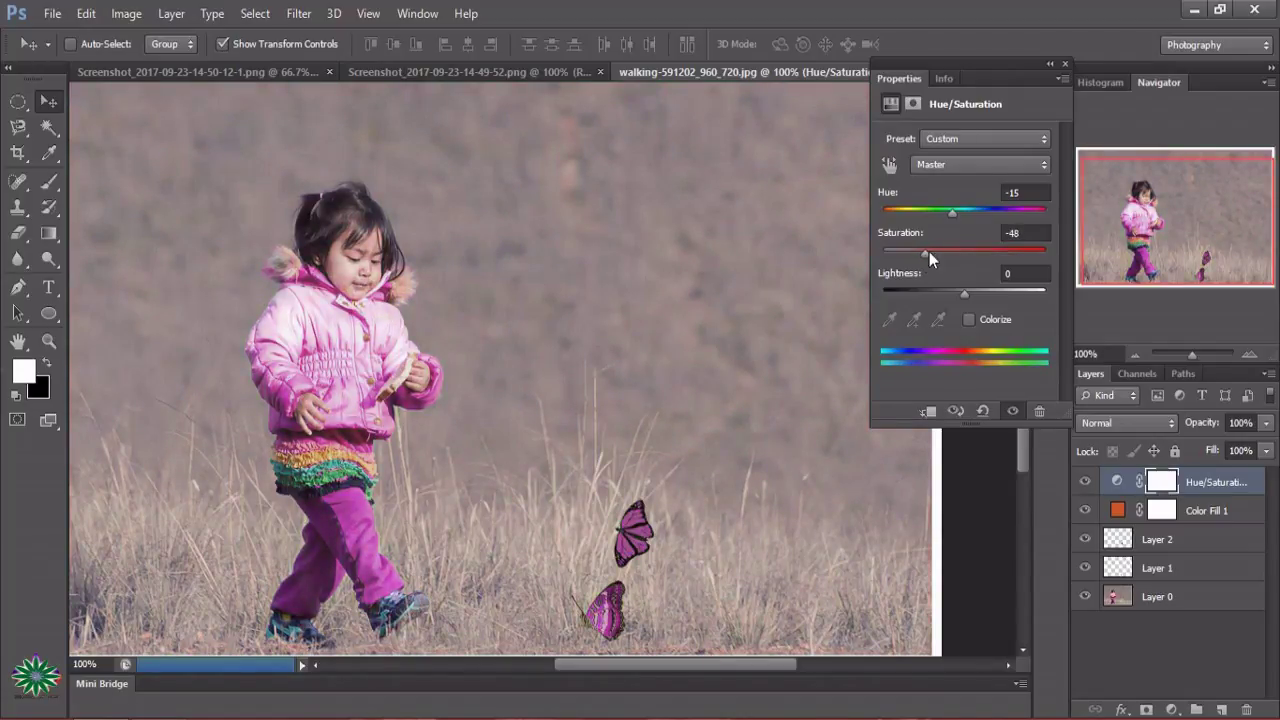
mouse_move(962, 294)
mouse_down()
mouse_move(976, 298)
mouse_move(948, 295)
mouse_move(958, 299)
mouse_up()
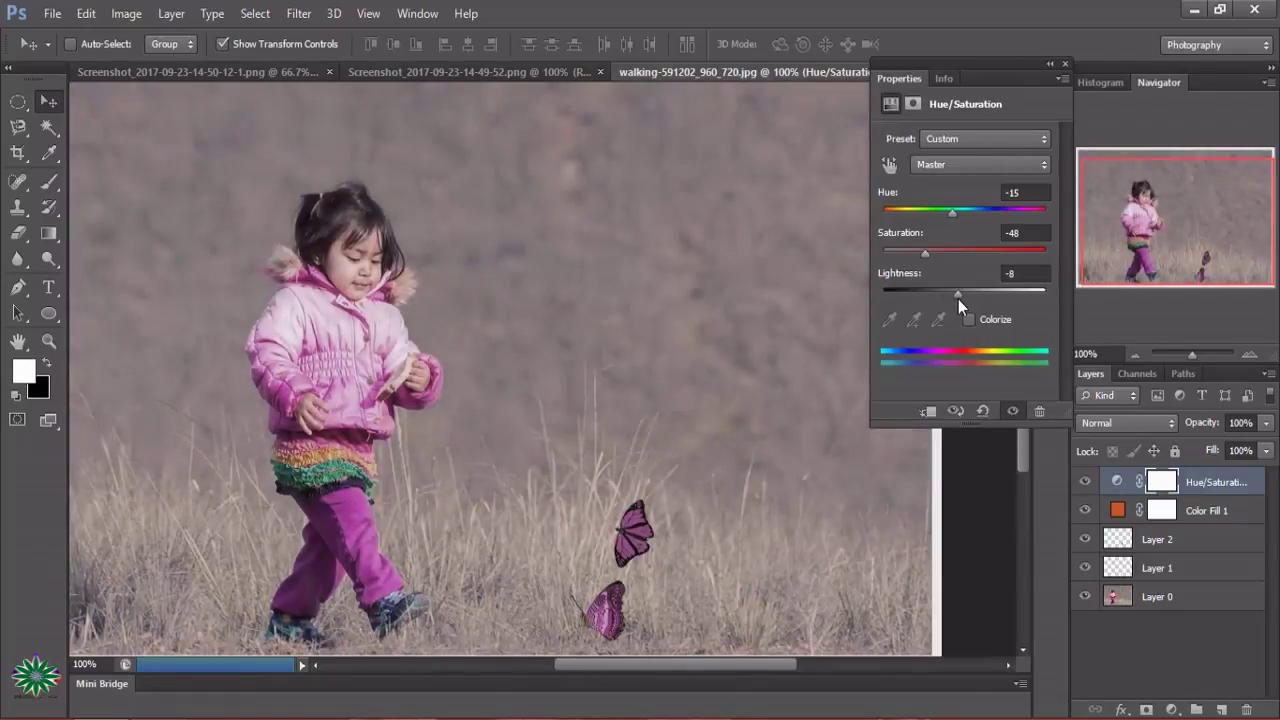
click(969, 320)
click(969, 320)
Step: Experiment with the Greens range settings, then collapse the Hue/Saturation properties
click(971, 164)
click(971, 234)
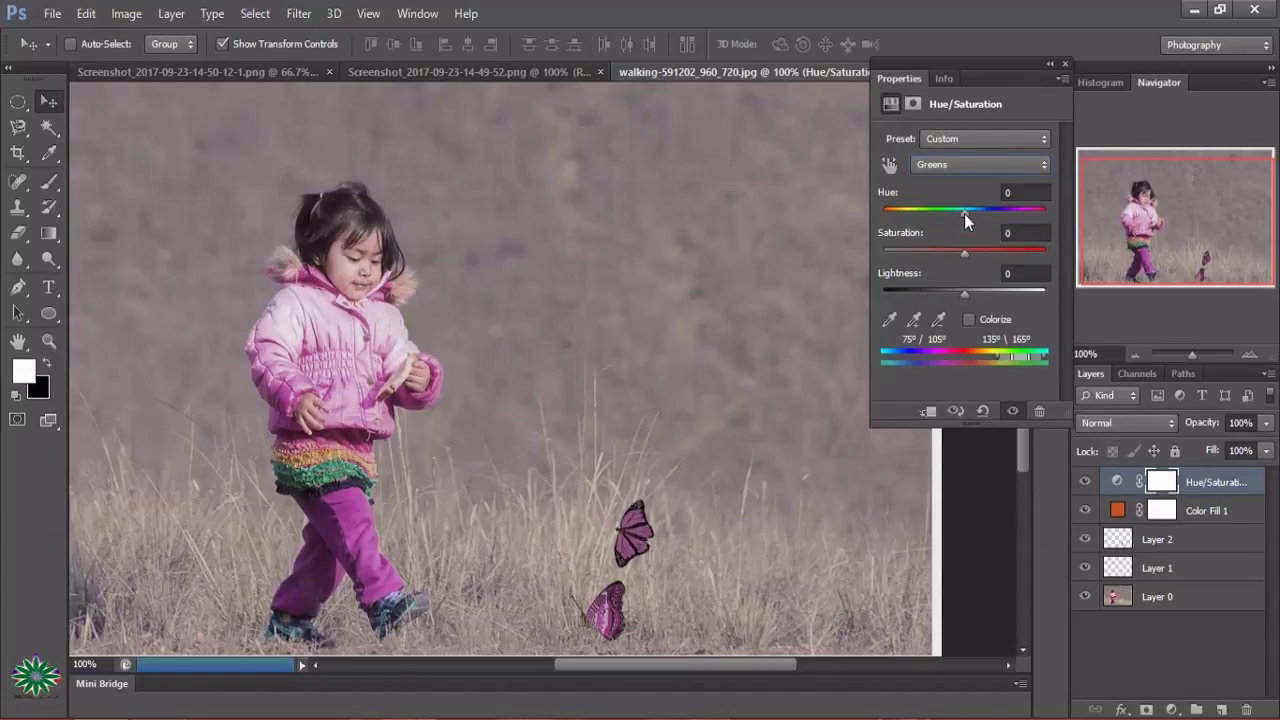
mouse_move(964, 213)
mouse_down()
mouse_move(942, 209)
mouse_move(1038, 238)
mouse_move(989, 214)
mouse_up()
drag(979, 258, 976, 296)
click(970, 319)
click(970, 319)
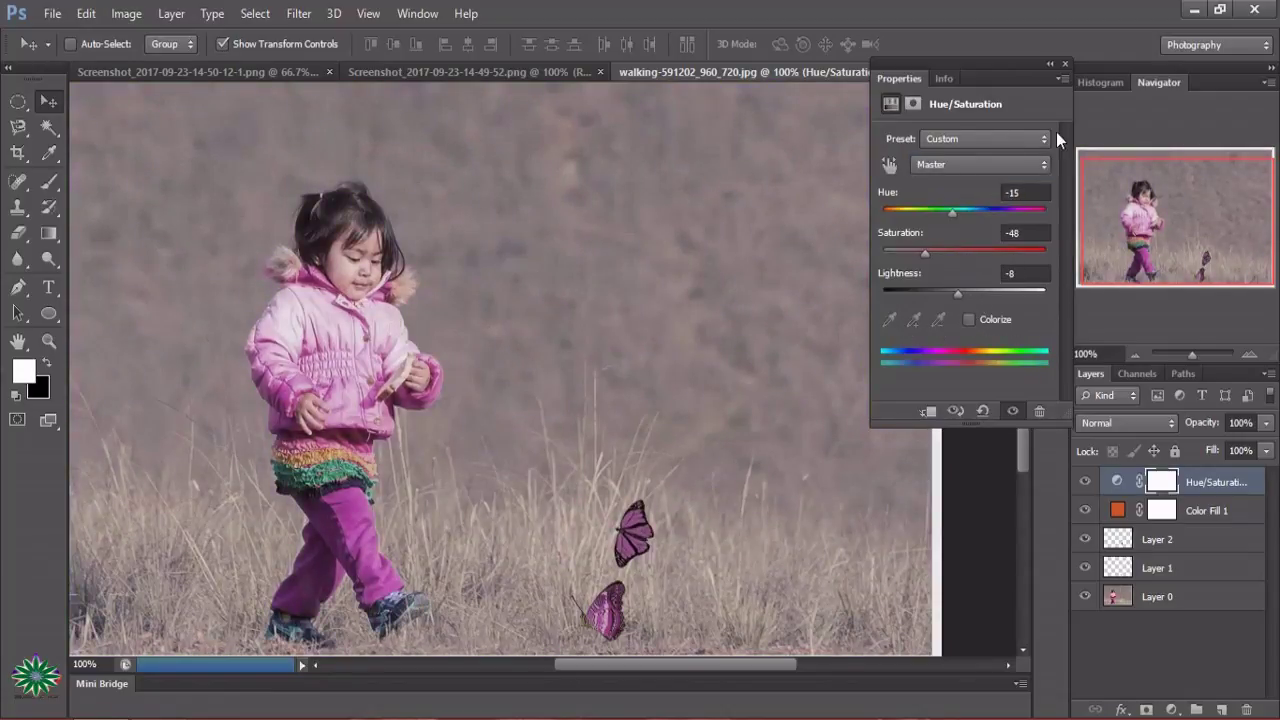
click(1066, 58)
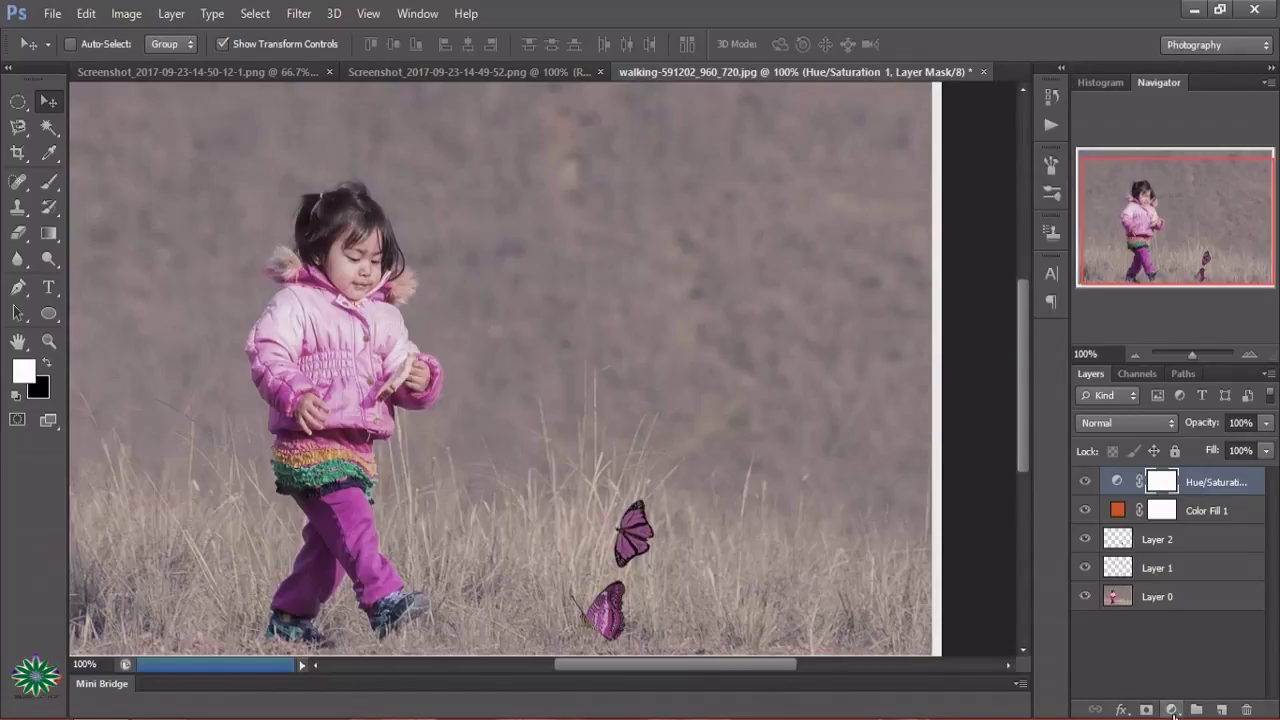
click(1172, 709)
Step: Add a Curves layer and move the Green channel's black point to input 14, output 0
click(1147, 405)
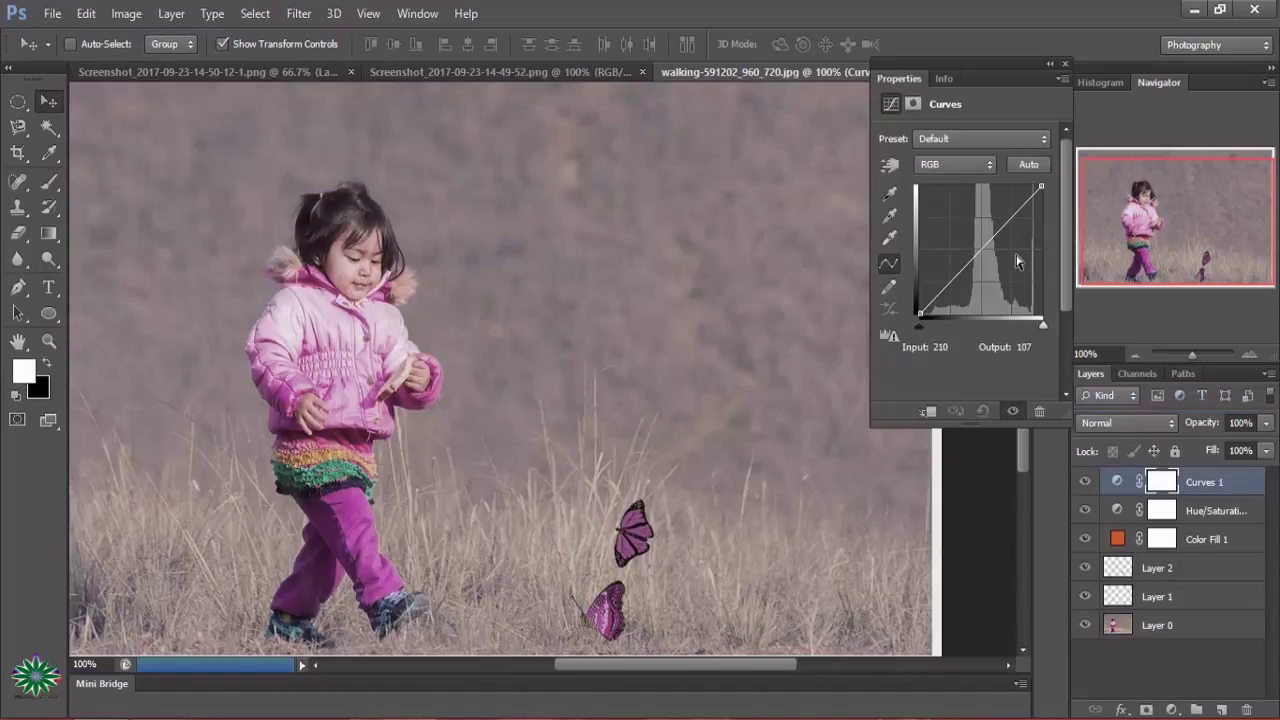
click(940, 164)
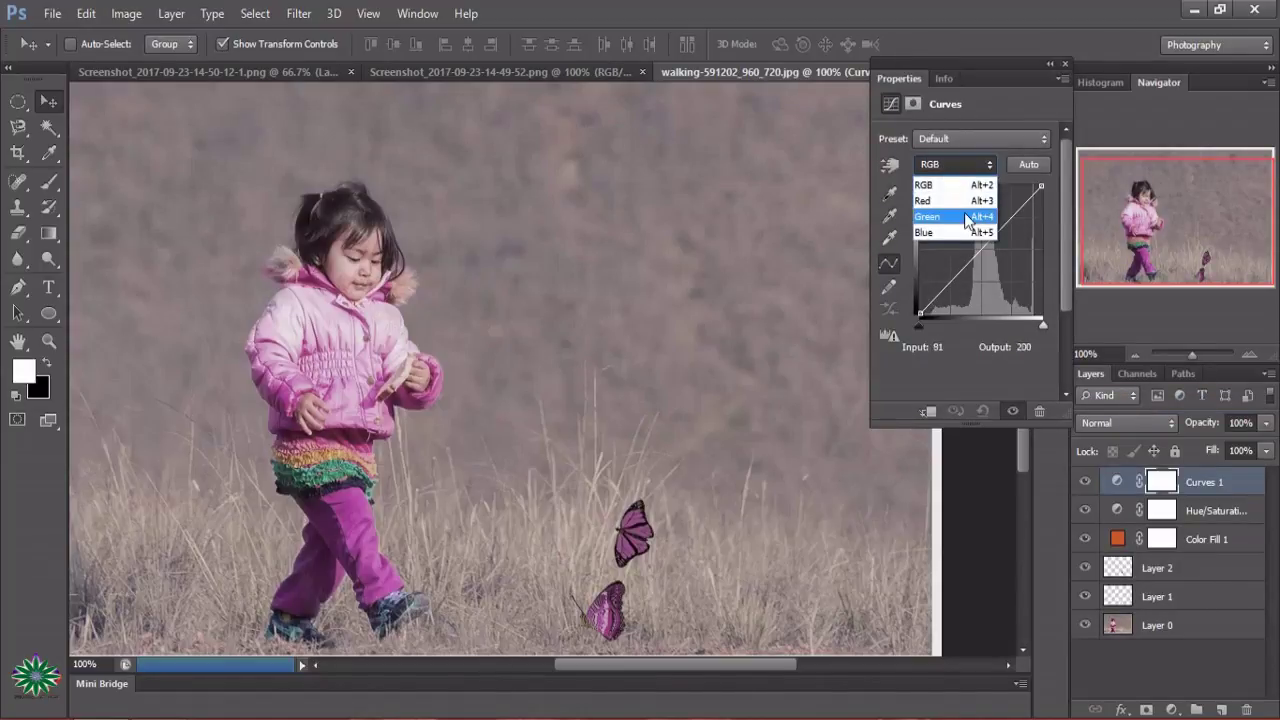
click(964, 210)
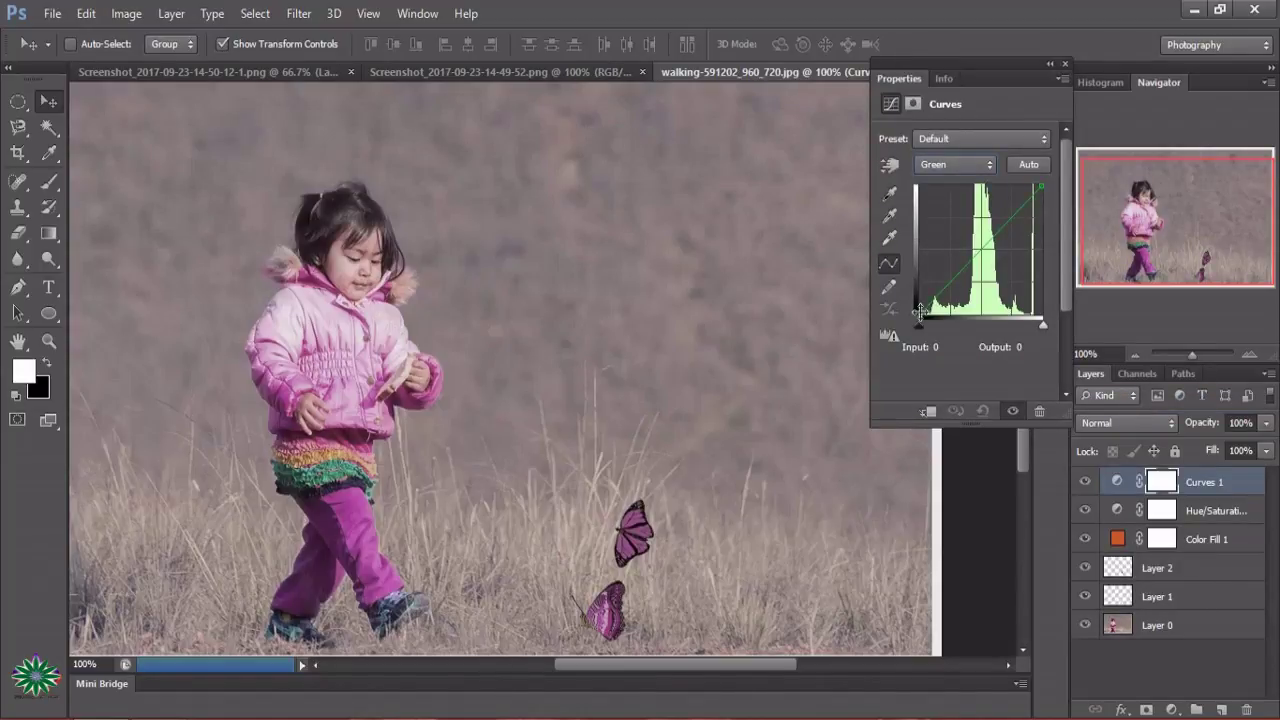
mouse_move(919, 316)
mouse_down()
mouse_move(916, 306)
mouse_move(927, 320)
mouse_up()
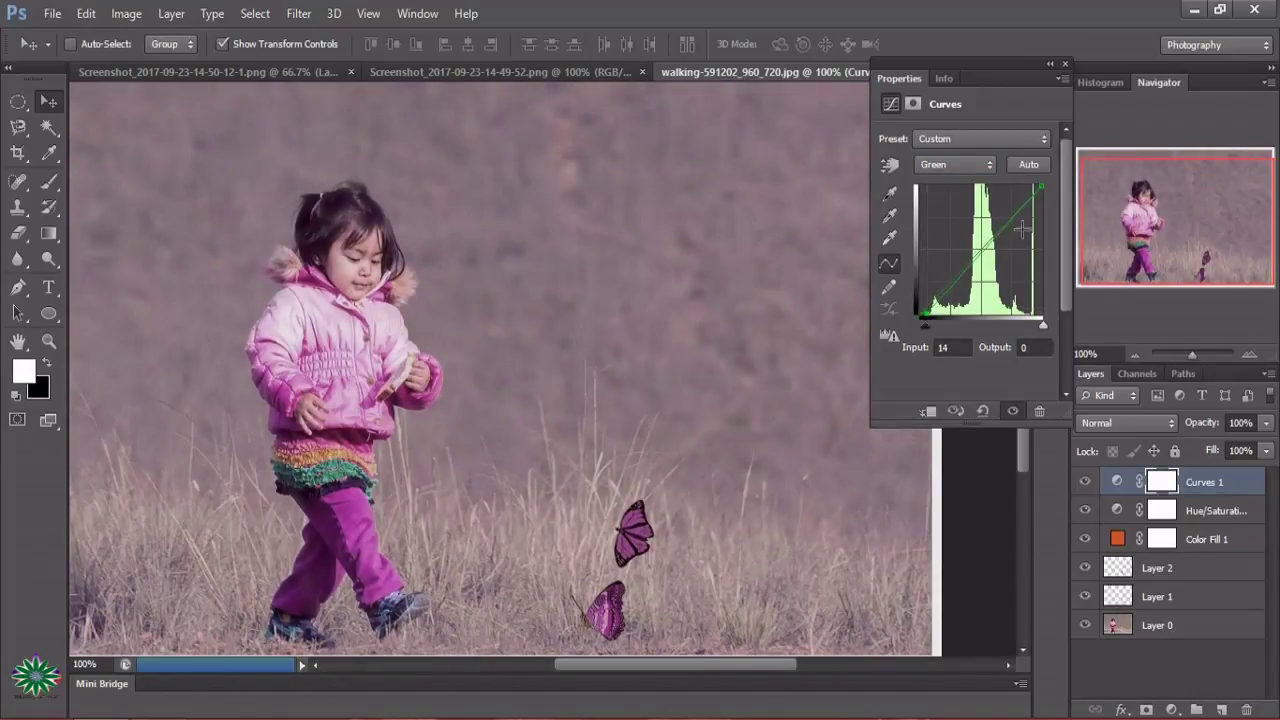
Step: Close the Curves properties, then toggle Hue/Saturation and Curves 1 visibility to compare, leaving both on
click(1065, 63)
click(1083, 511)
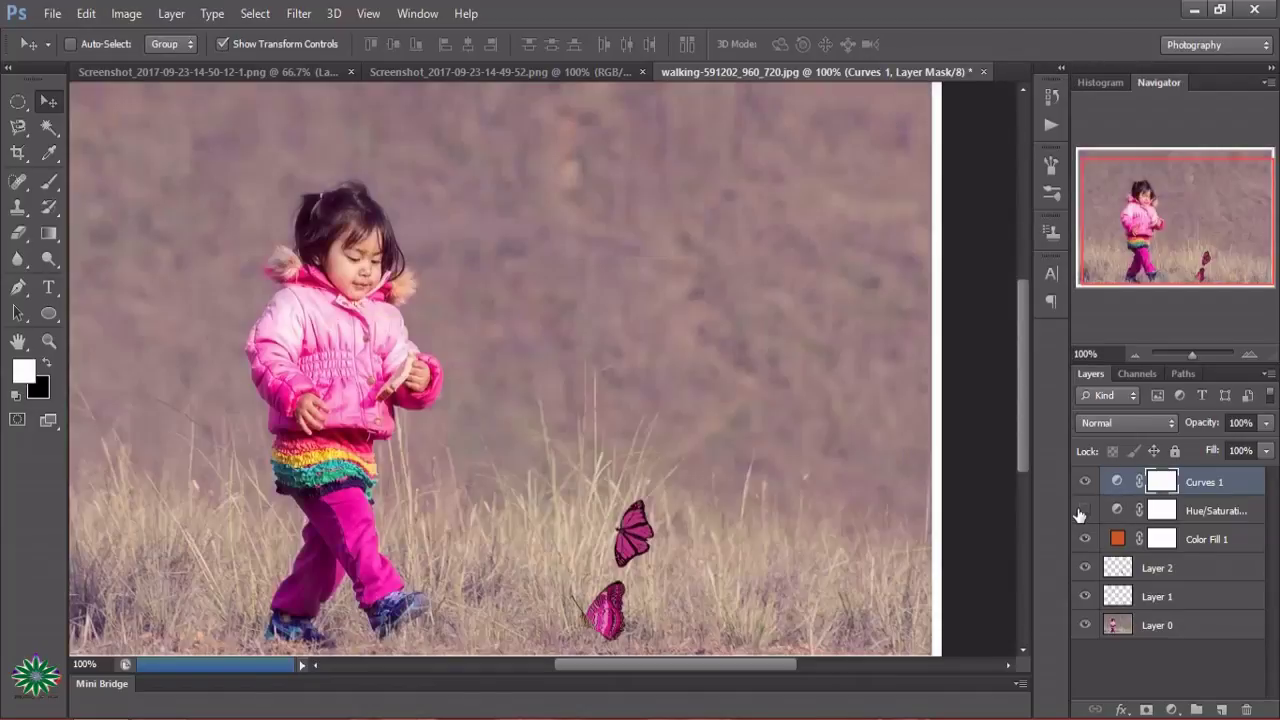
click(1083, 511)
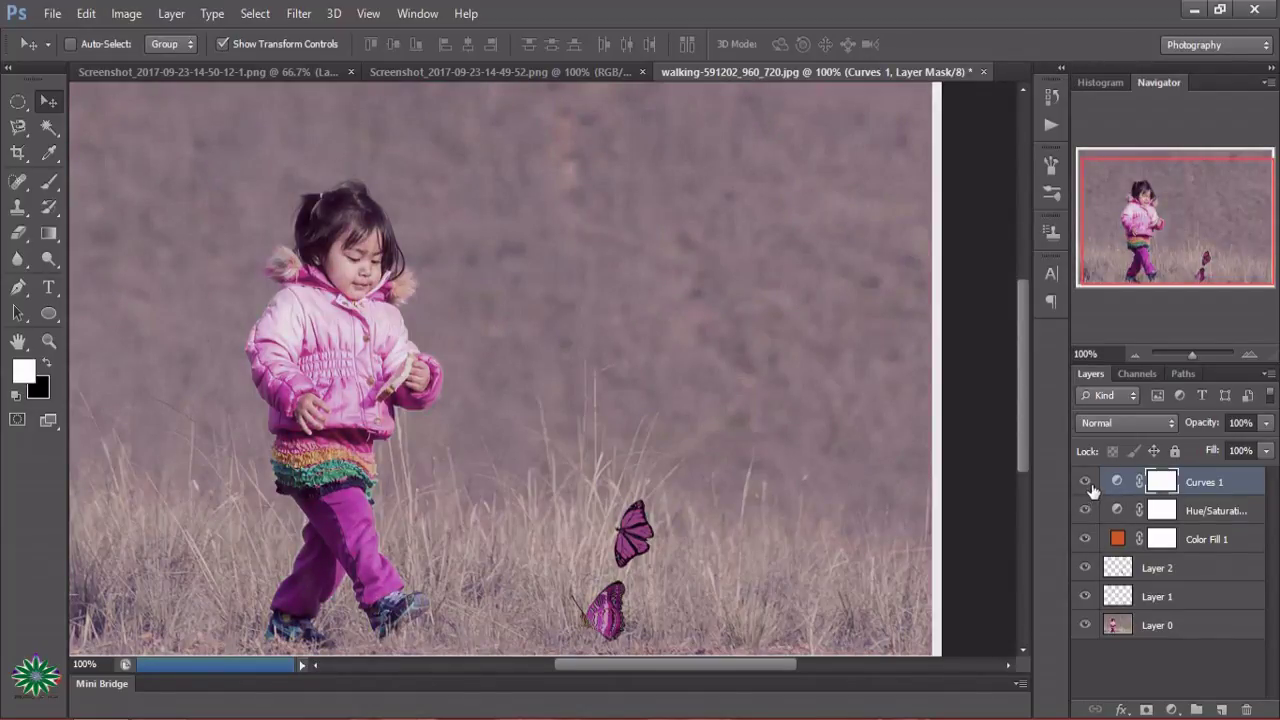
click(1086, 482)
click(1086, 482)
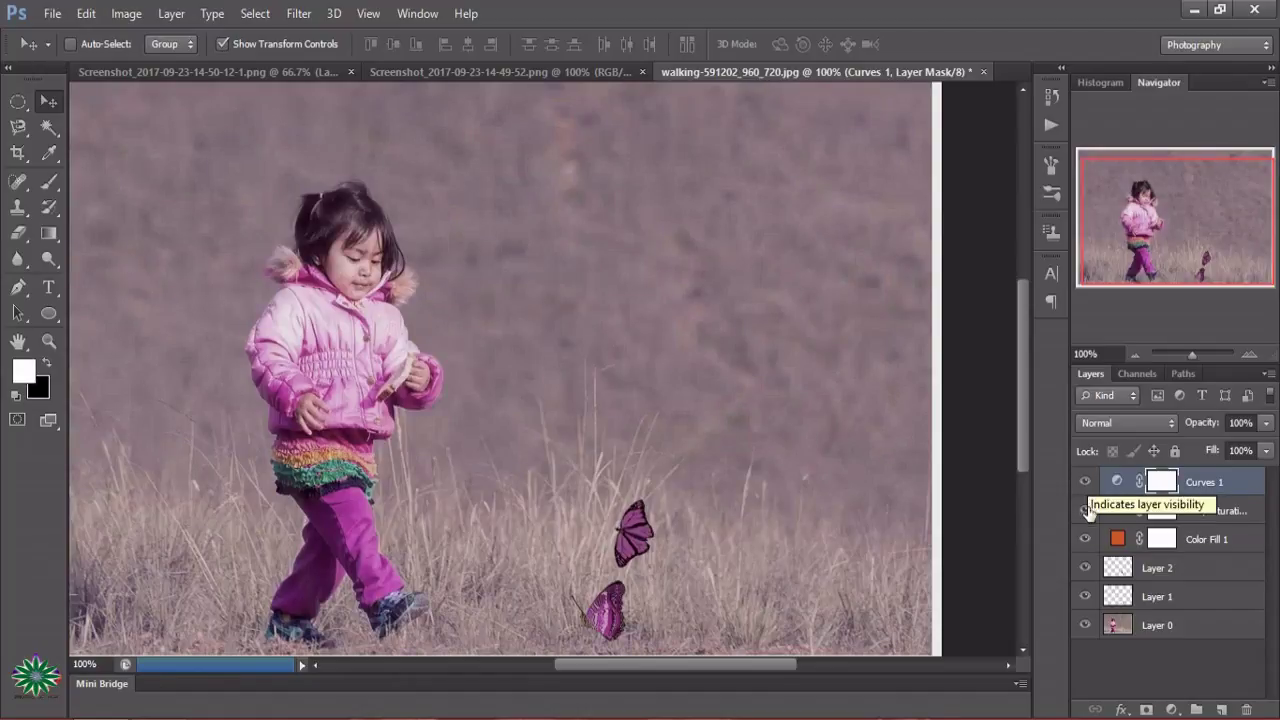
click(1085, 511)
click(1085, 511)
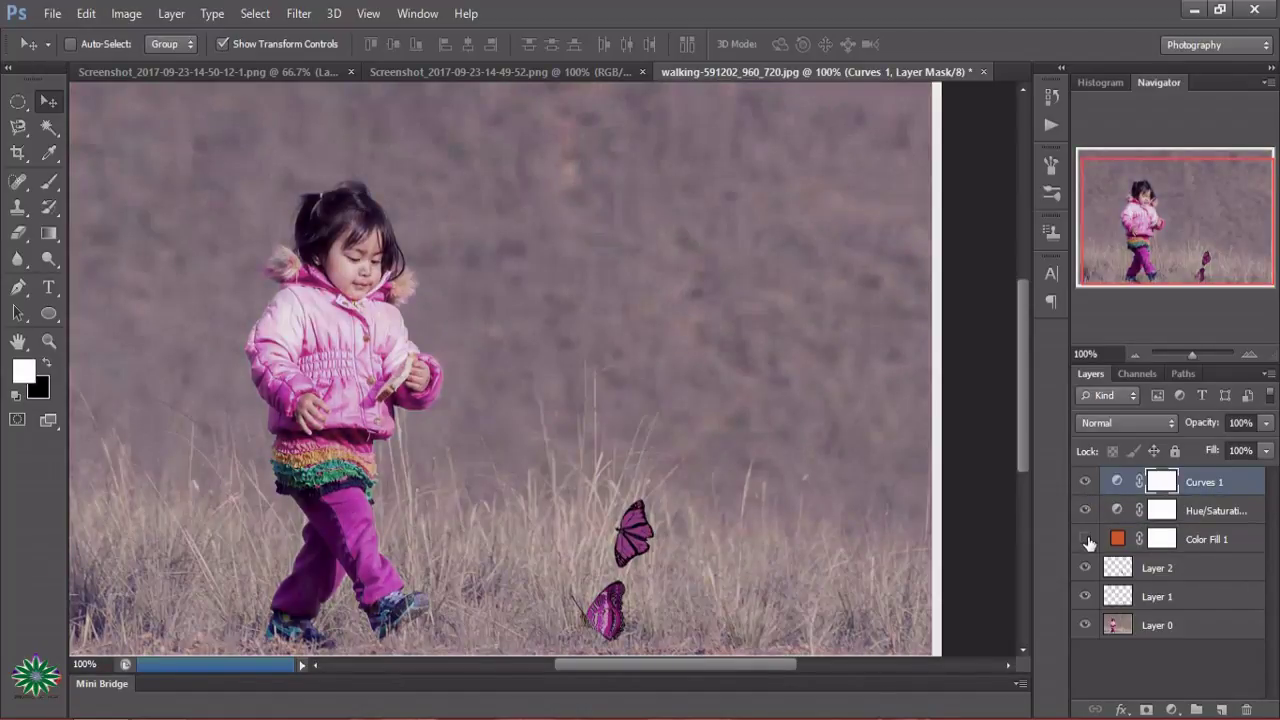
click(1085, 511)
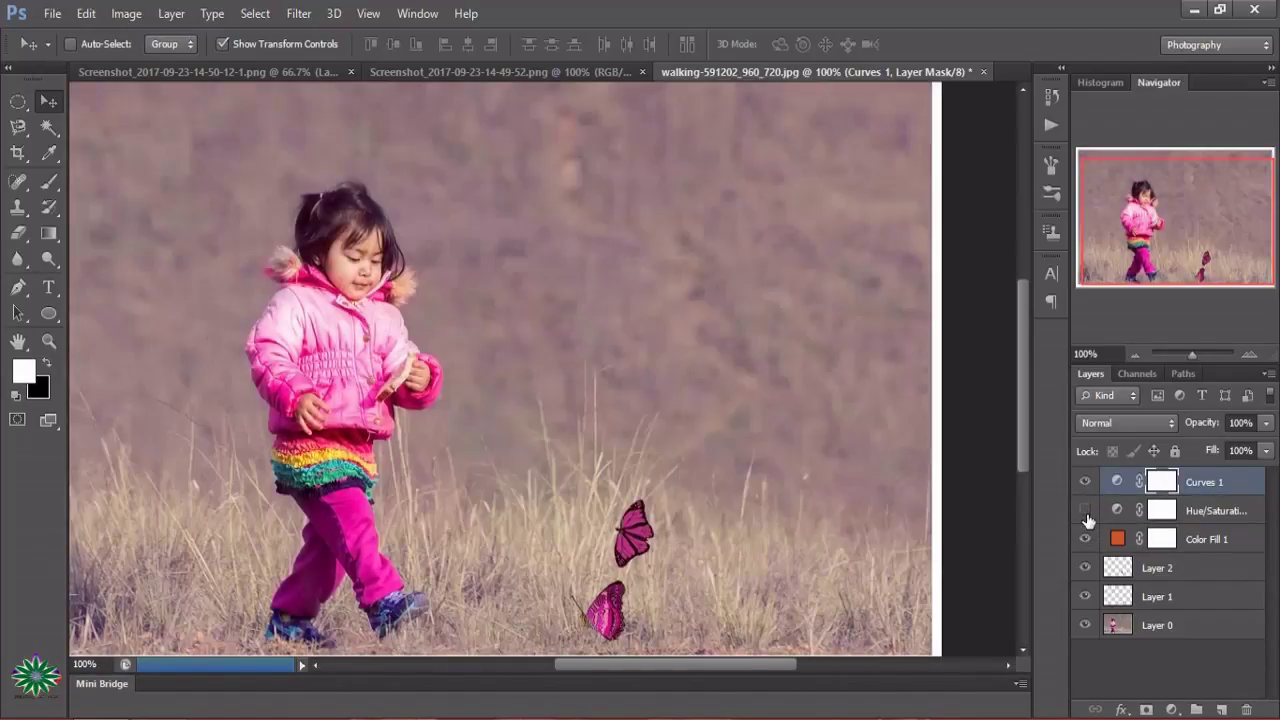
click(1085, 511)
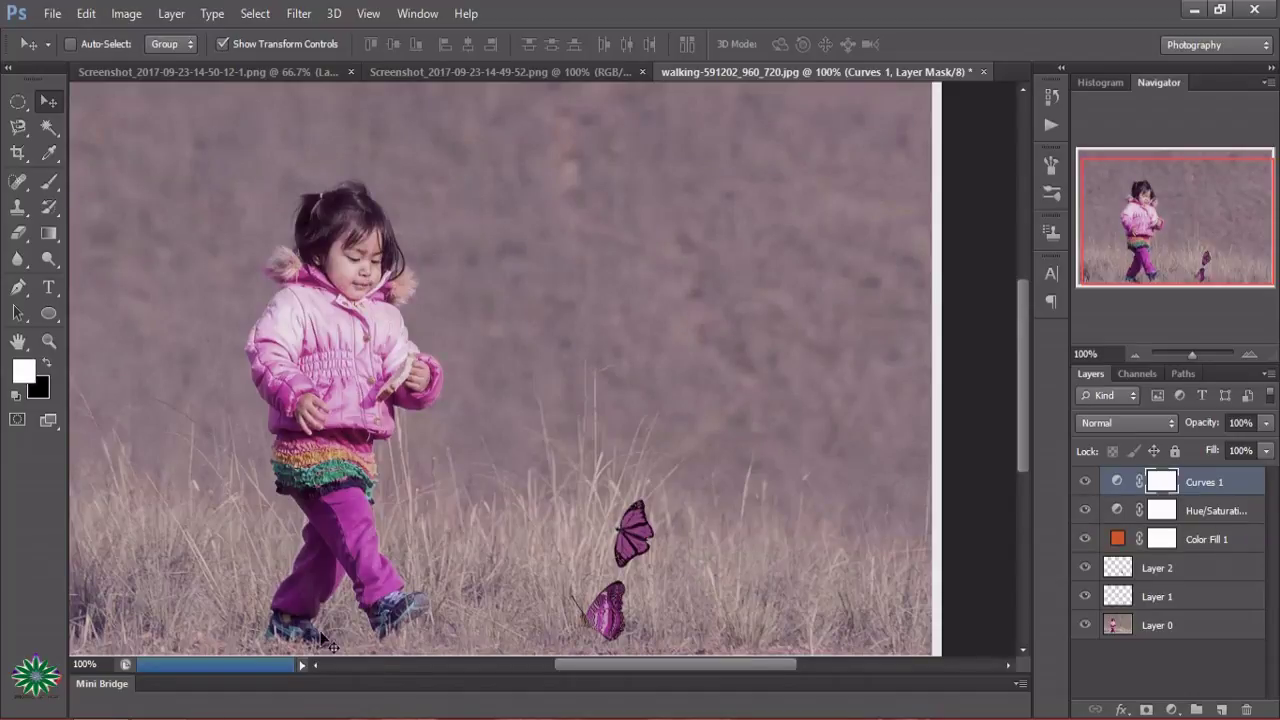